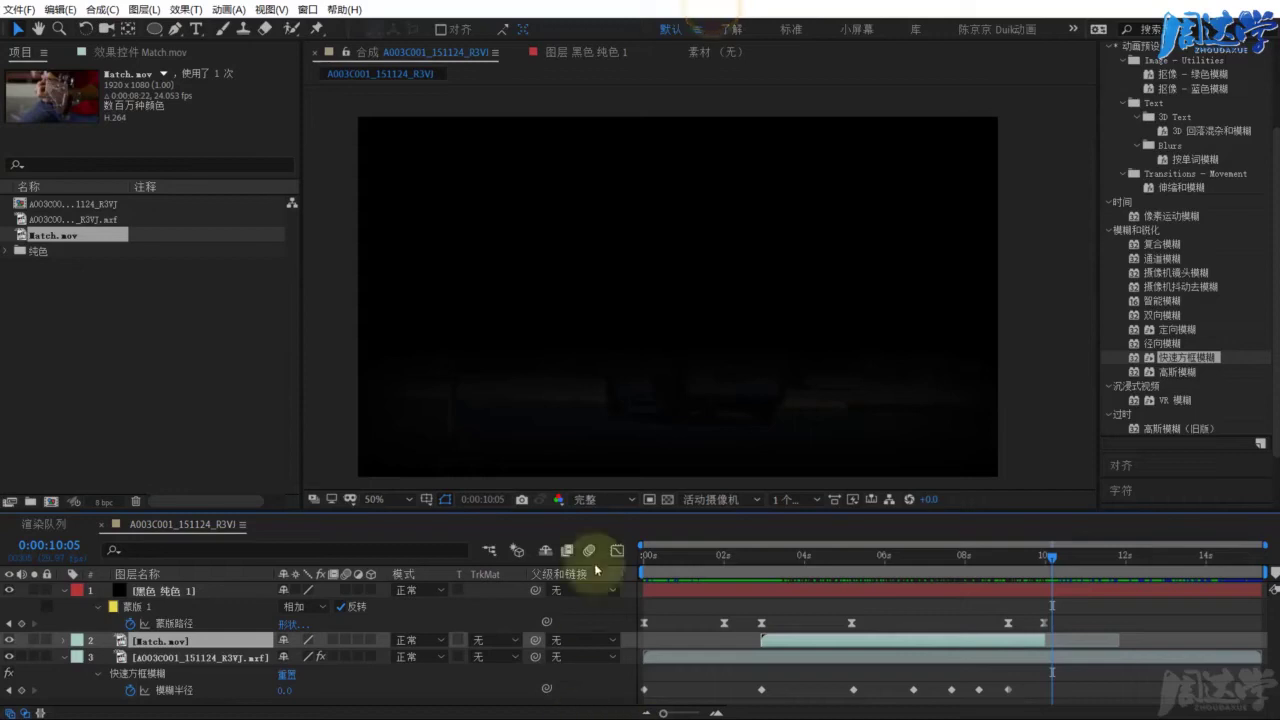
Scrub through the finished effect to review the eyes opening, blinking and blurring
left_click_drag(665, 554, 630, 562)
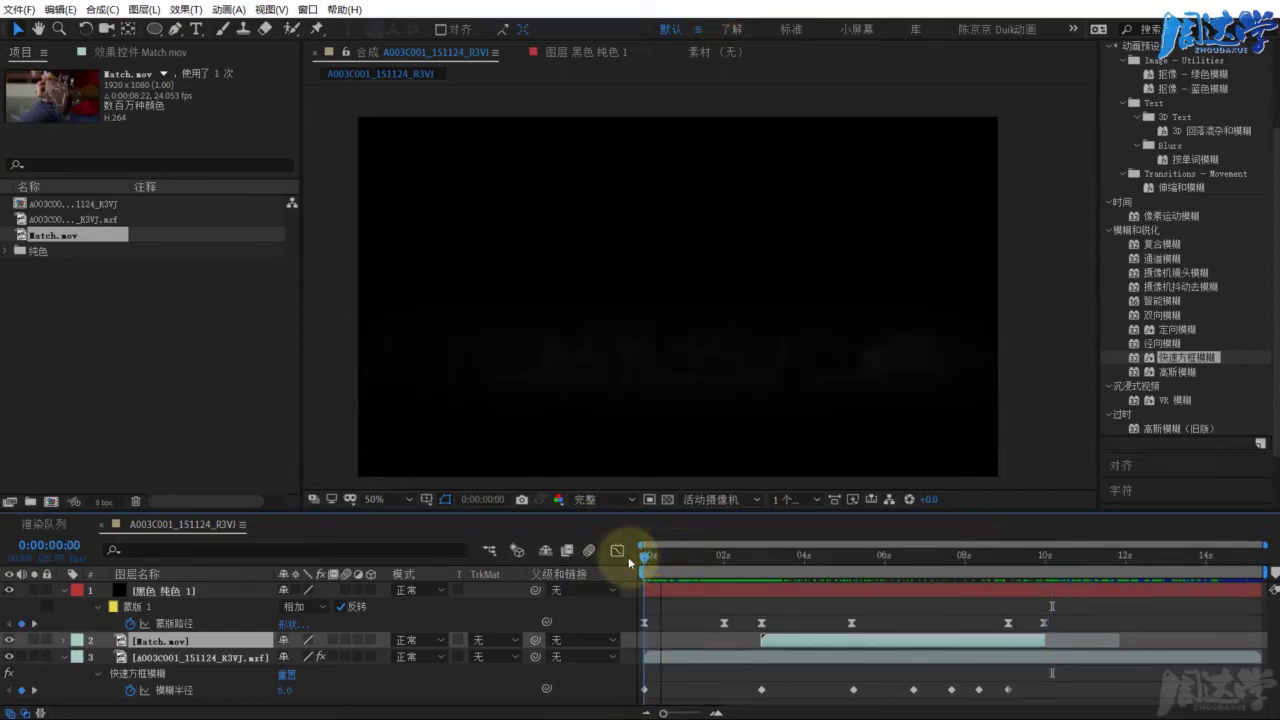
left_click(699, 589)
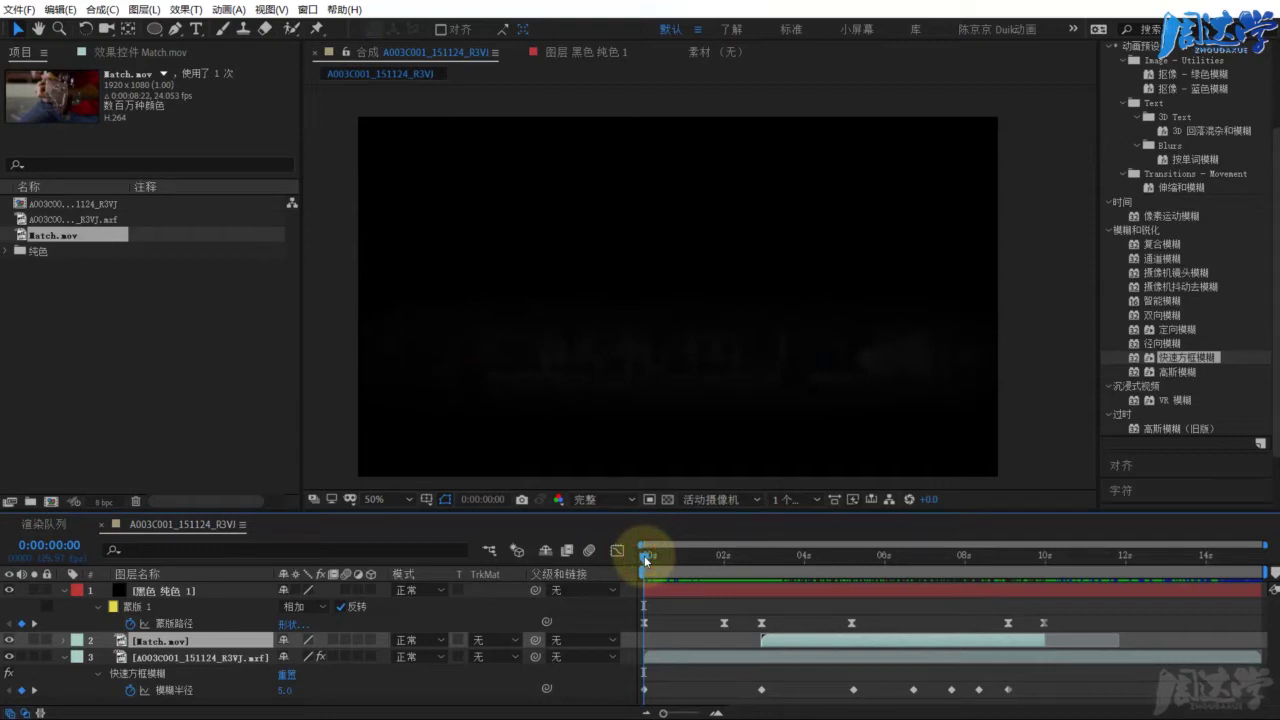
left_click_drag(644, 555, 723, 551)
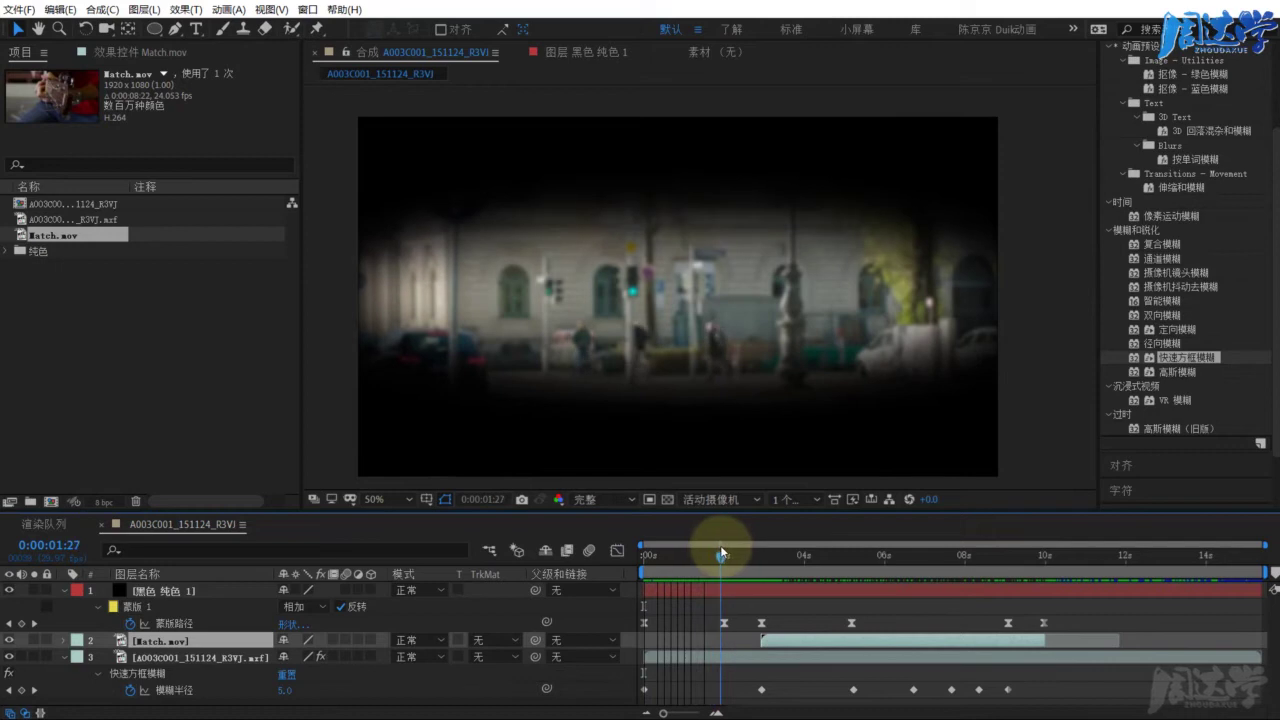
left_click_drag(723, 544, 951, 541)
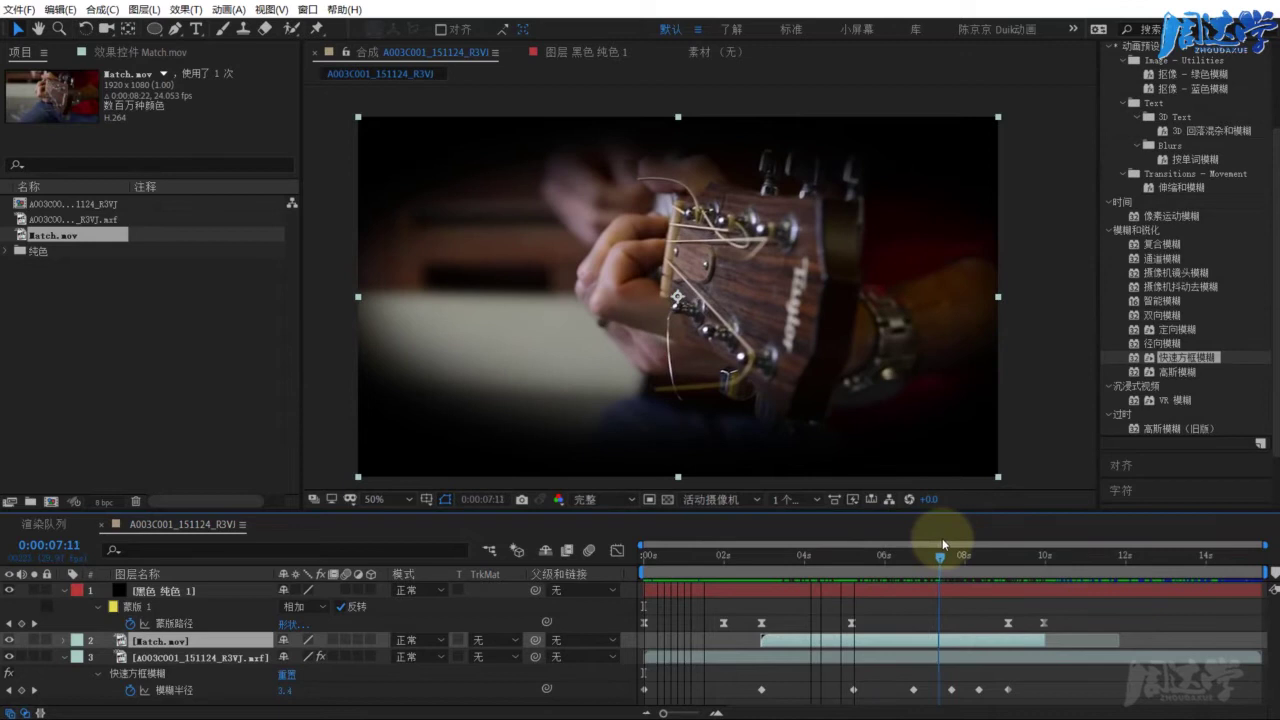
mouse_move(951, 541)
left_mouse_down()
mouse_move(915, 545)
mouse_move(1043, 548)
left_mouse_up()
Try importing the Match and RollingShutter clips from the lesson folder, dismissing the import error
left_click(160, 363)
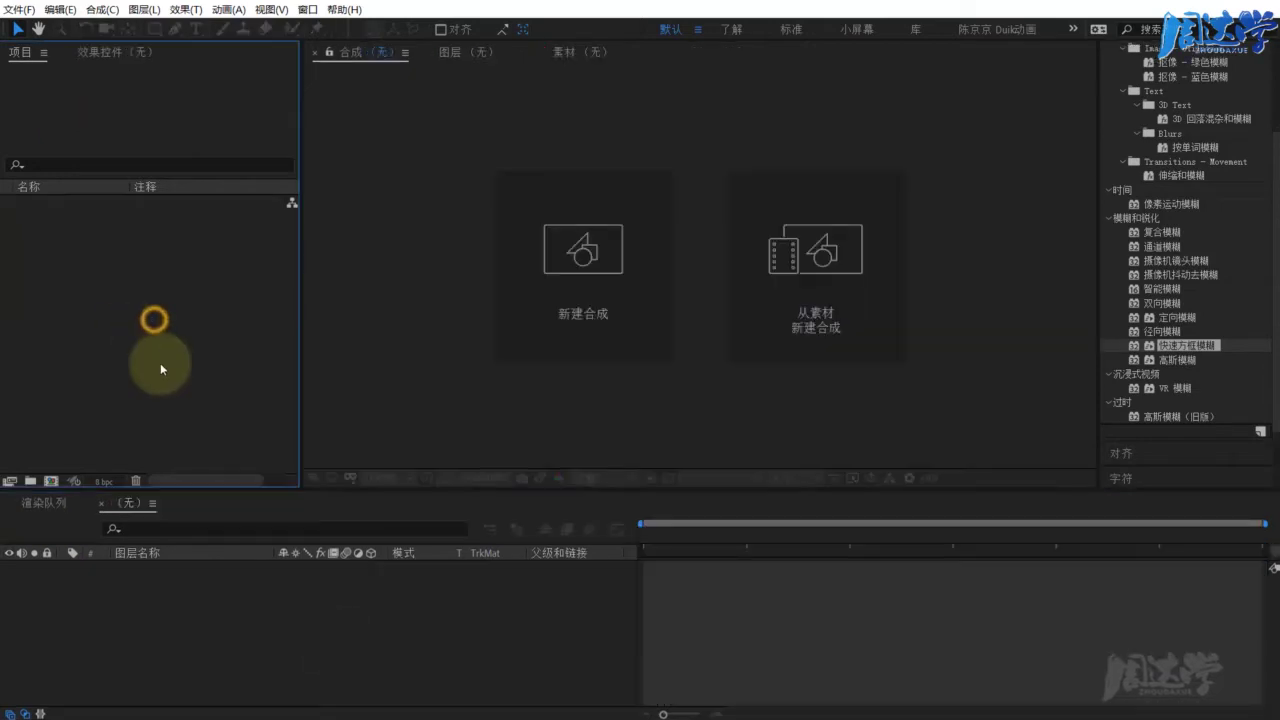
double_click(137, 323)
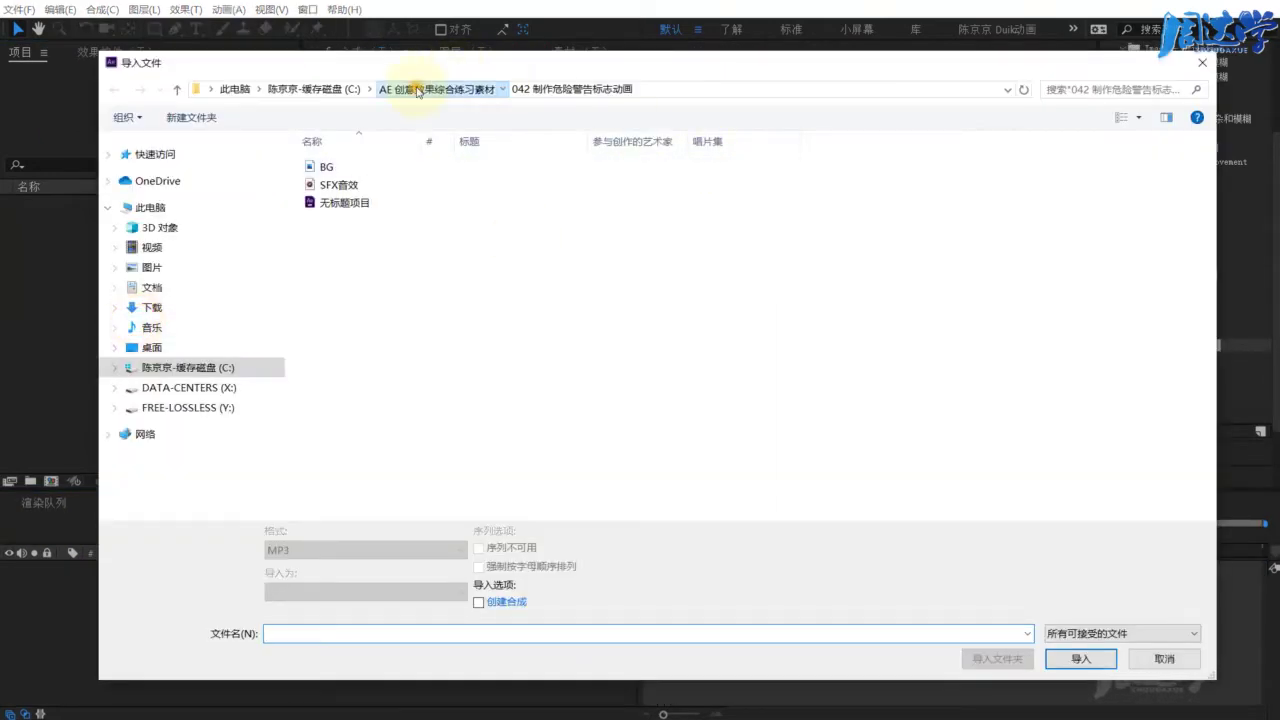
left_click(418, 90)
double_click(976, 195)
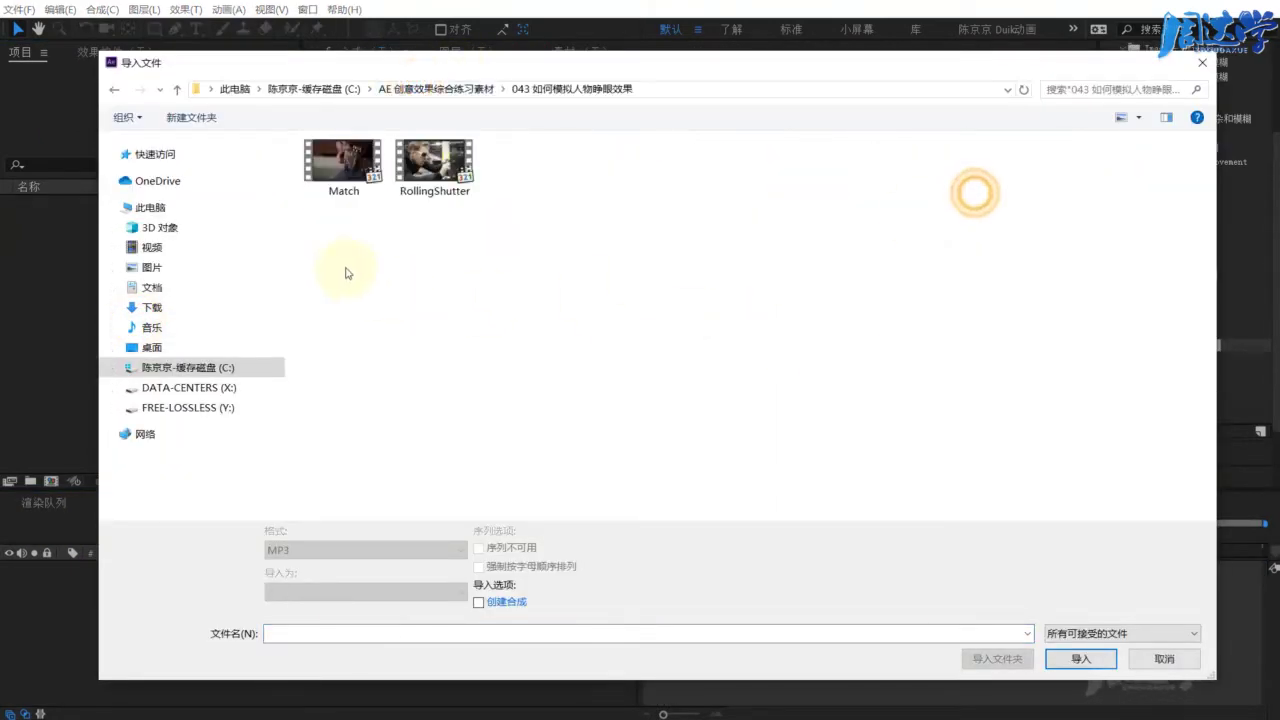
left_click_drag(340, 265, 420, 180)
left_click(1080, 658)
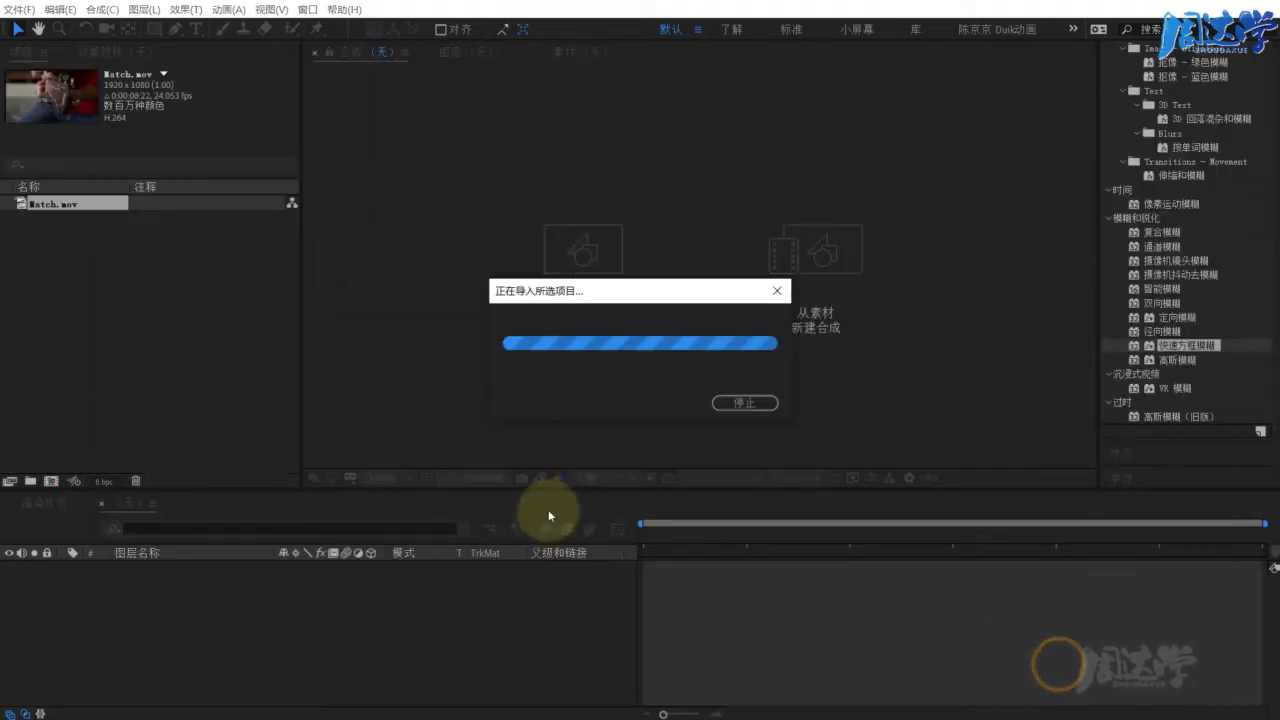
left_click(721, 388)
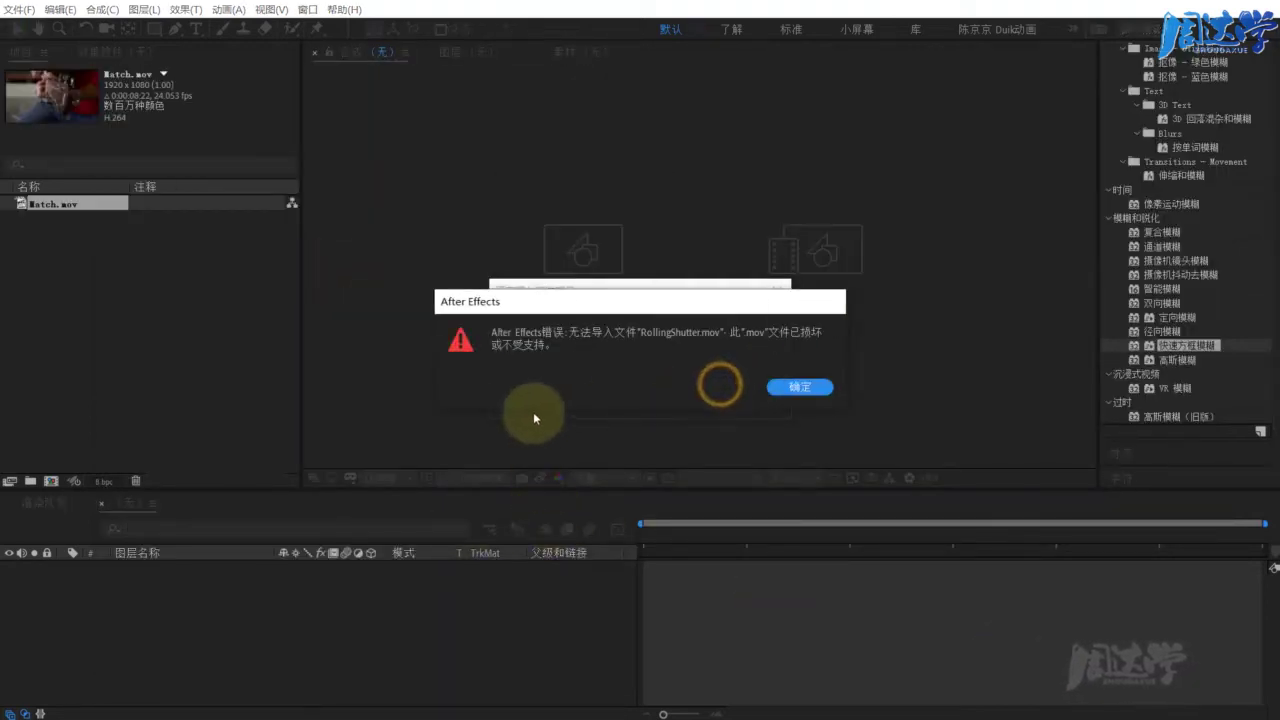
Bring A003C001_151124_R3VJ.mxf into the project and delete Match.mov
left_click(597, 248)
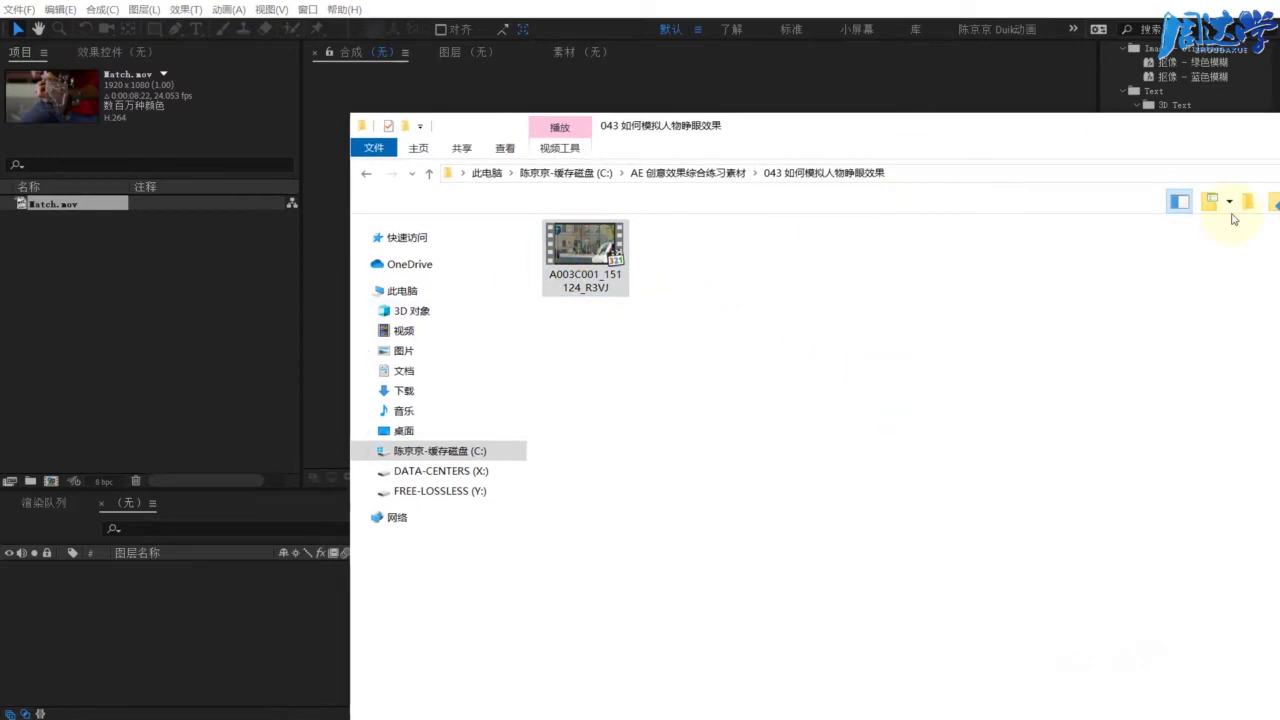
left_click_drag(585, 245, 189, 342)
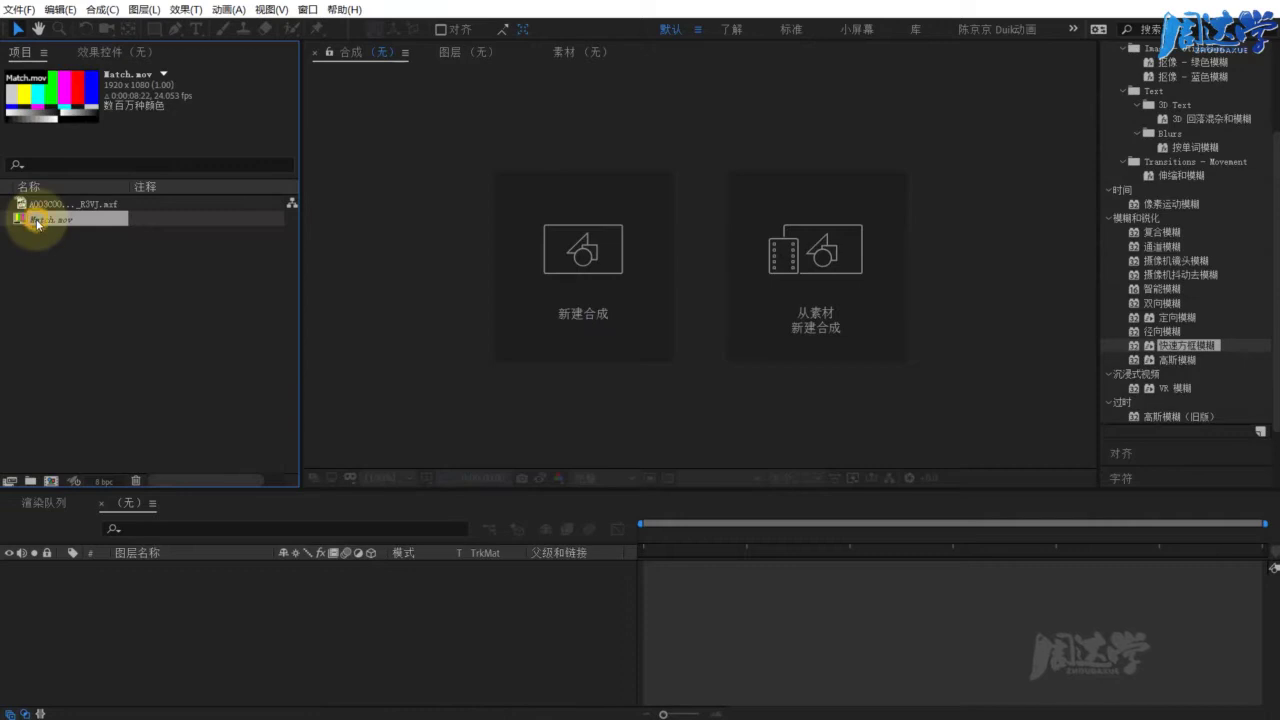
key("Delete")
left_click(50, 204)
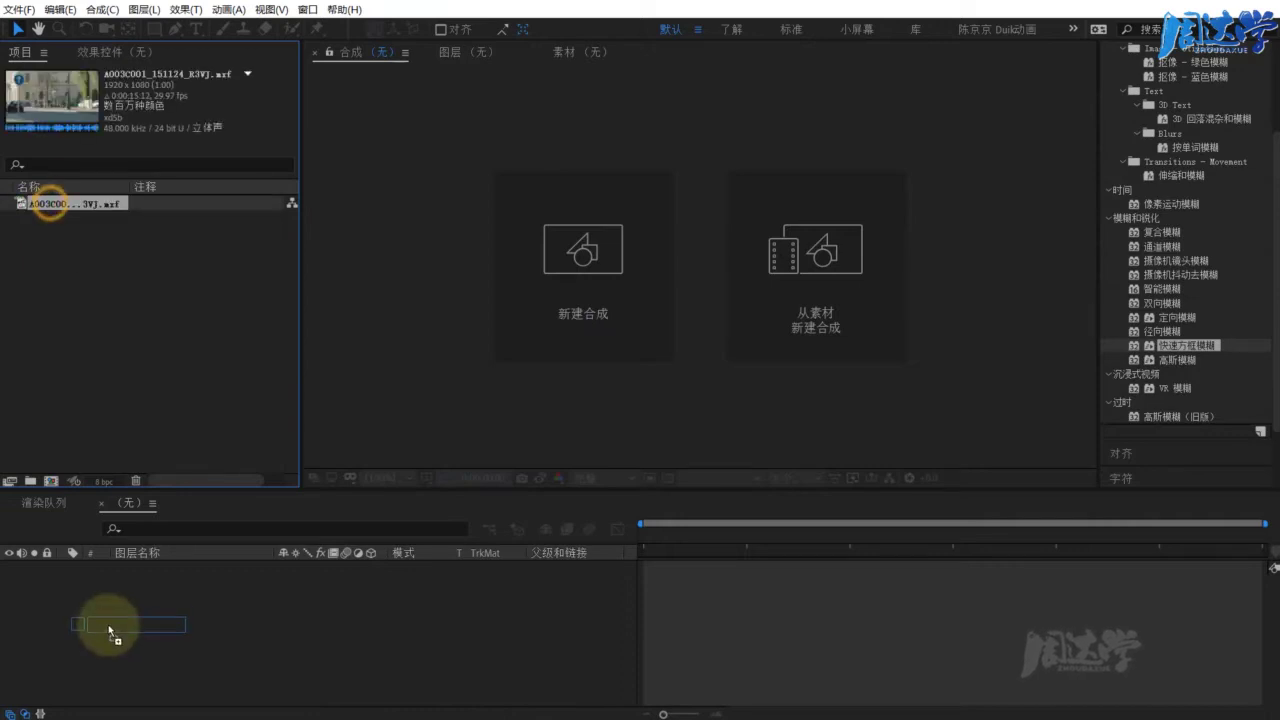
Create a composition from A003C001_151124_R3VJ.mxf, mute its audio, preview it, and enlarge the viewer
left_click(56, 478)
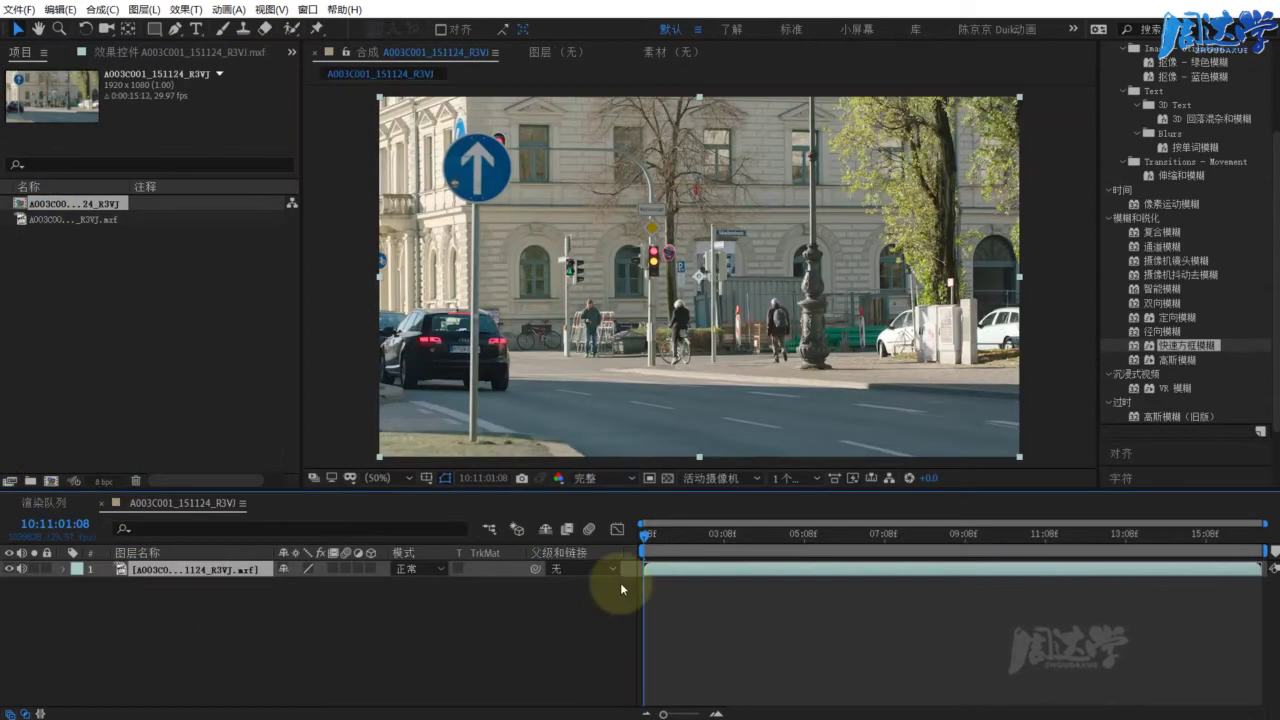
left_click(21, 569)
key("space")
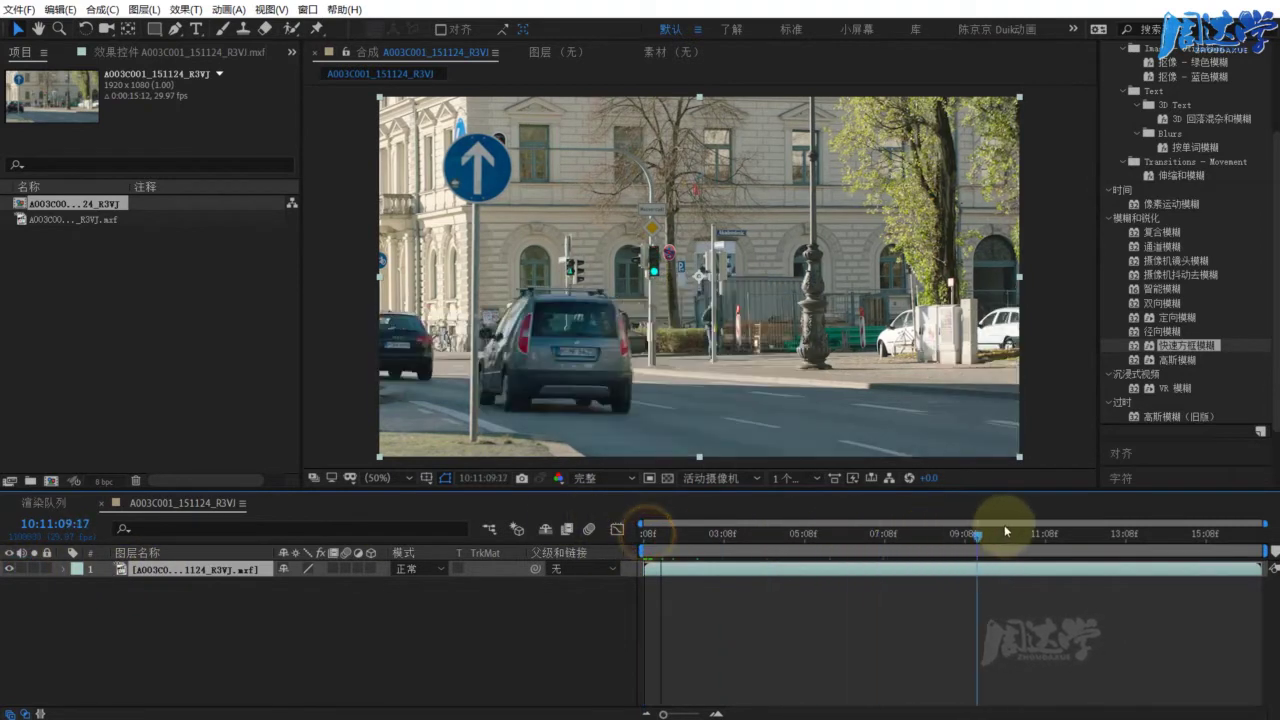
key("space")
left_click_drag(523, 490, 513, 520)
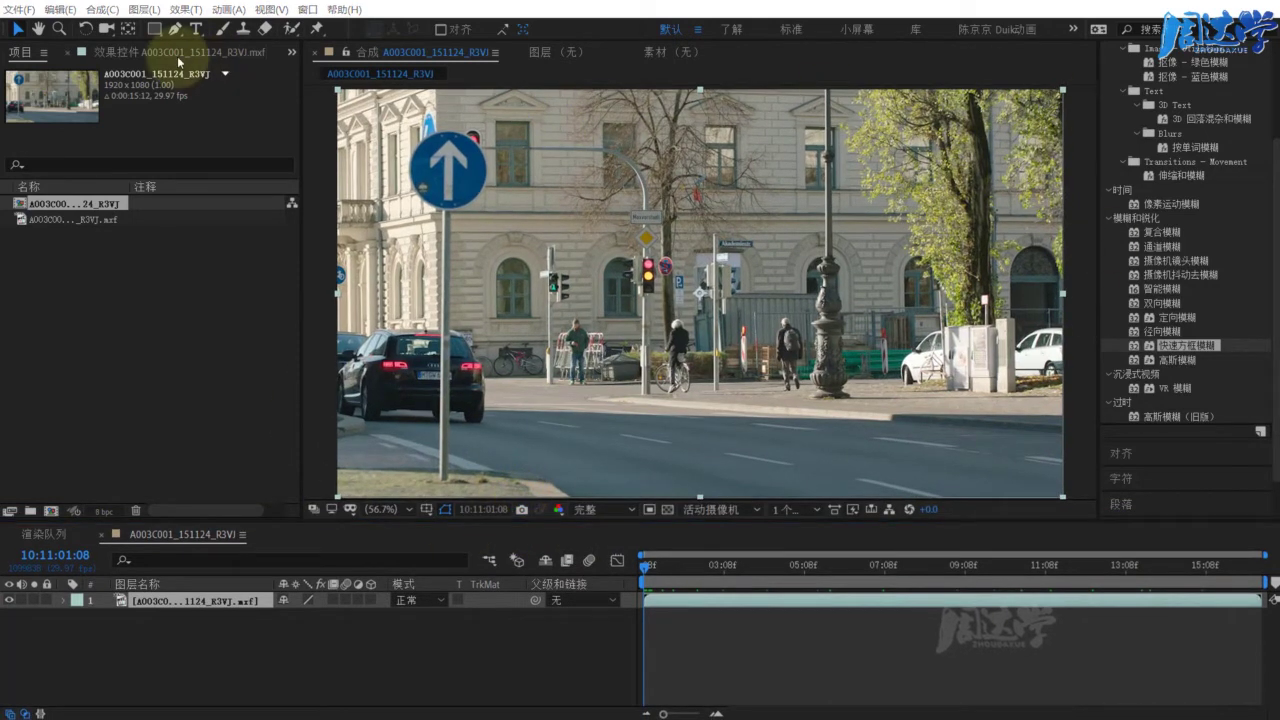
Add a new dark navy solid layer to the composition
right_click(165, 643)
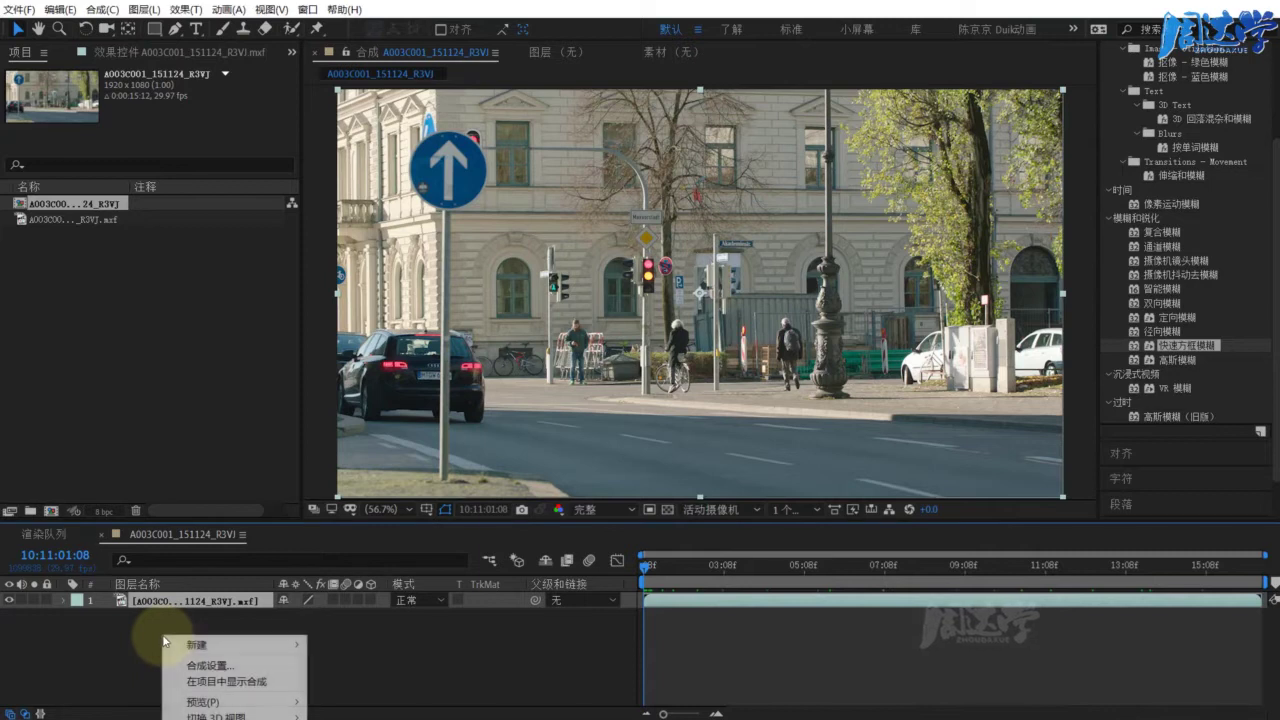
mouse_move(257, 652)
left_click(348, 681)
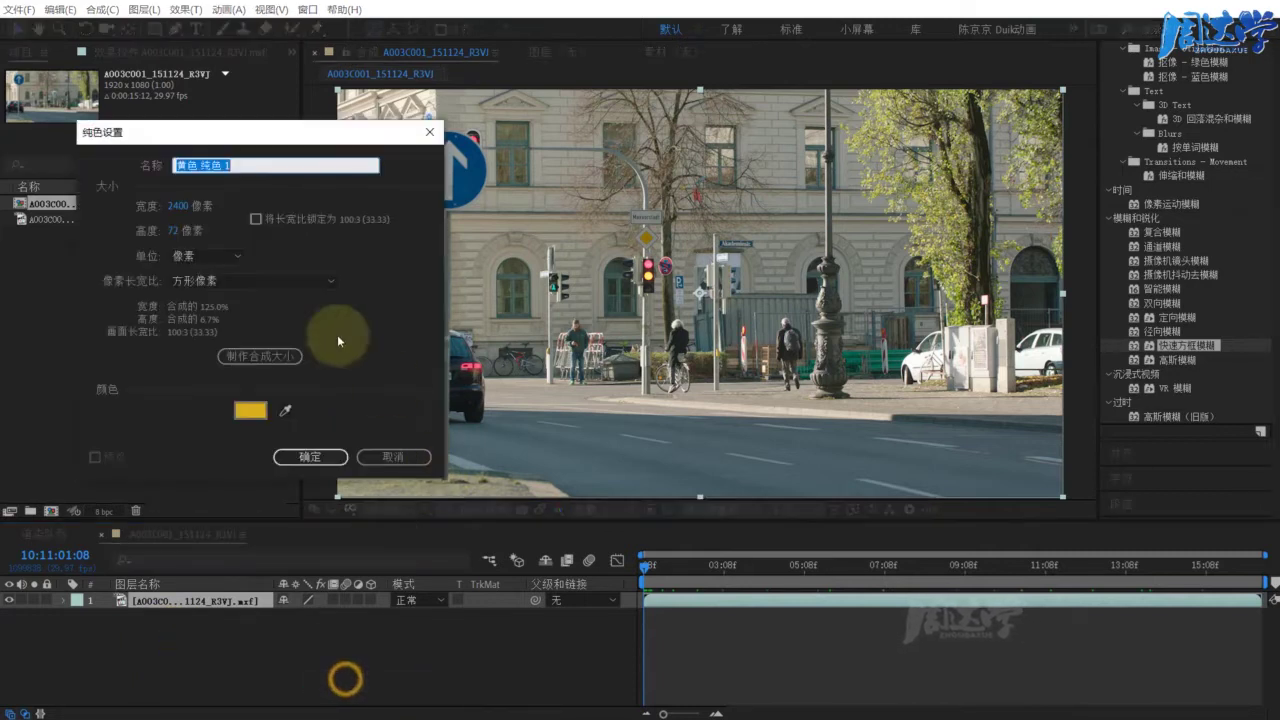
left_click(250, 412)
left_click_drag(170, 331, 29, 400)
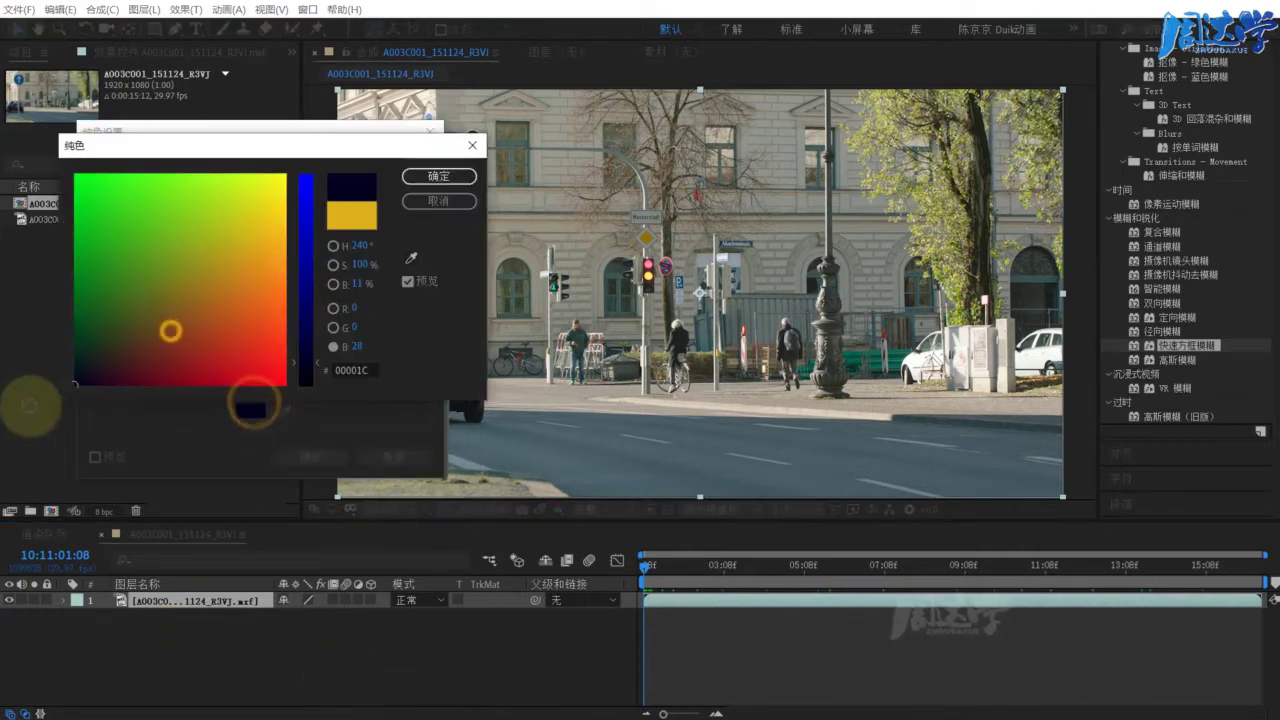
left_click(436, 177)
left_click(293, 460)
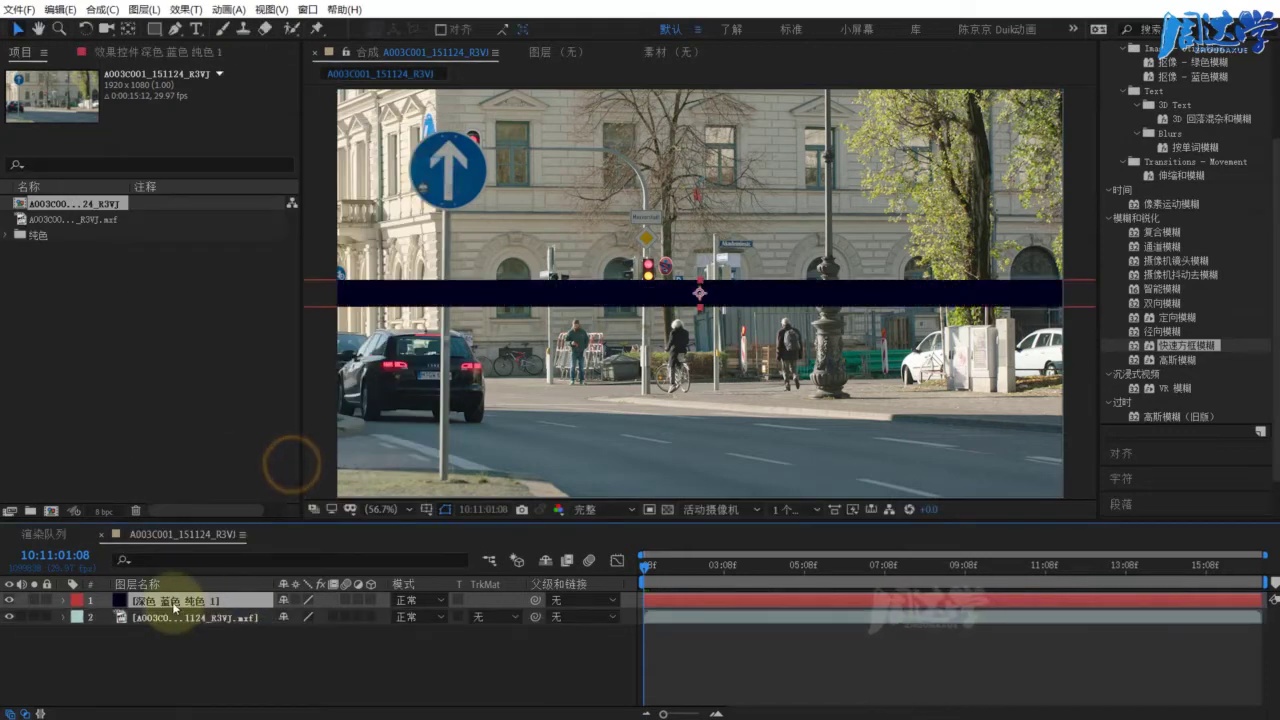
In Solid Settings, make the solid composition-sized and pure black
left_click(138, 9)
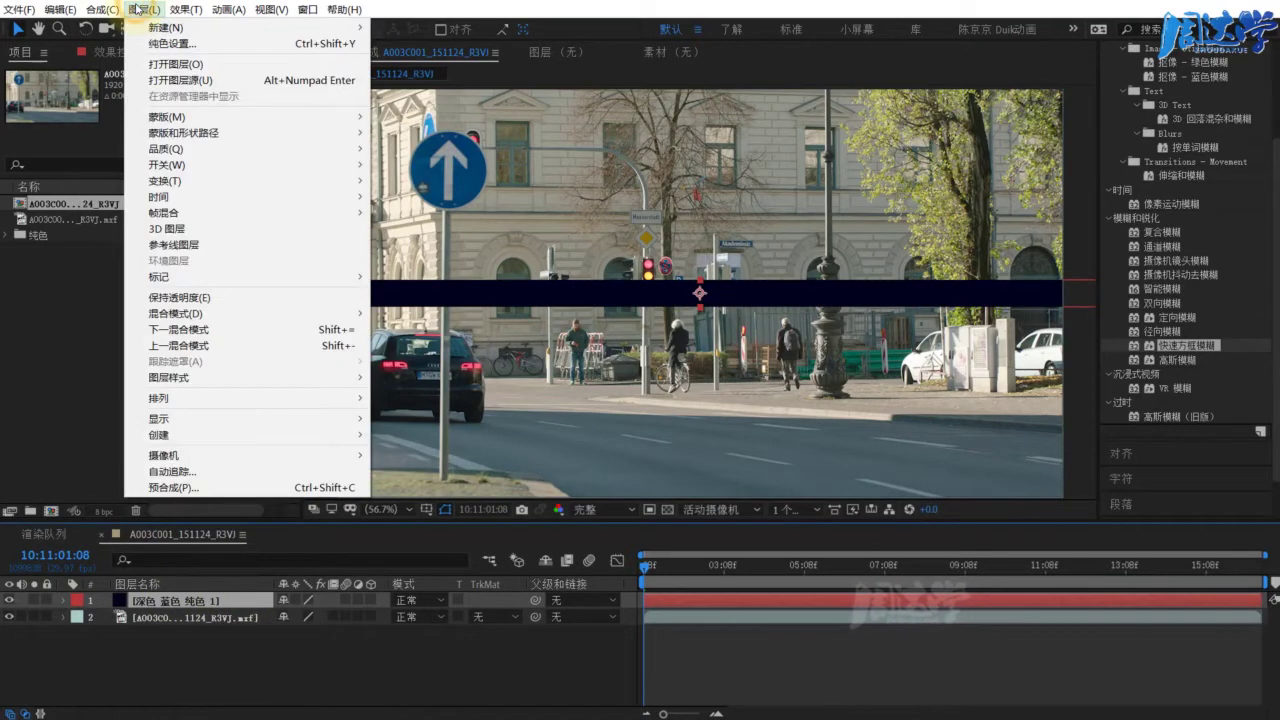
left_click(150, 43)
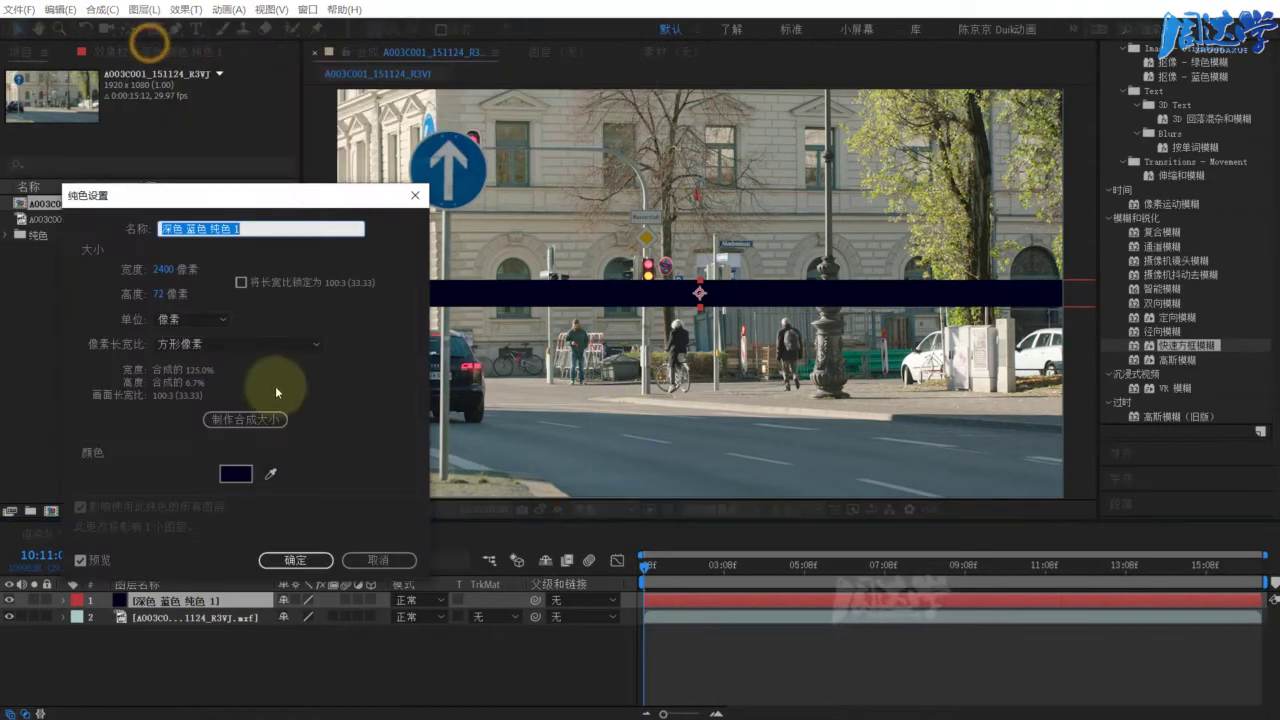
left_click(245, 419)
left_click(236, 473)
left_click(220, 357)
left_click_drag(306, 372, 306, 386)
left_click(420, 177)
left_click(287, 560)
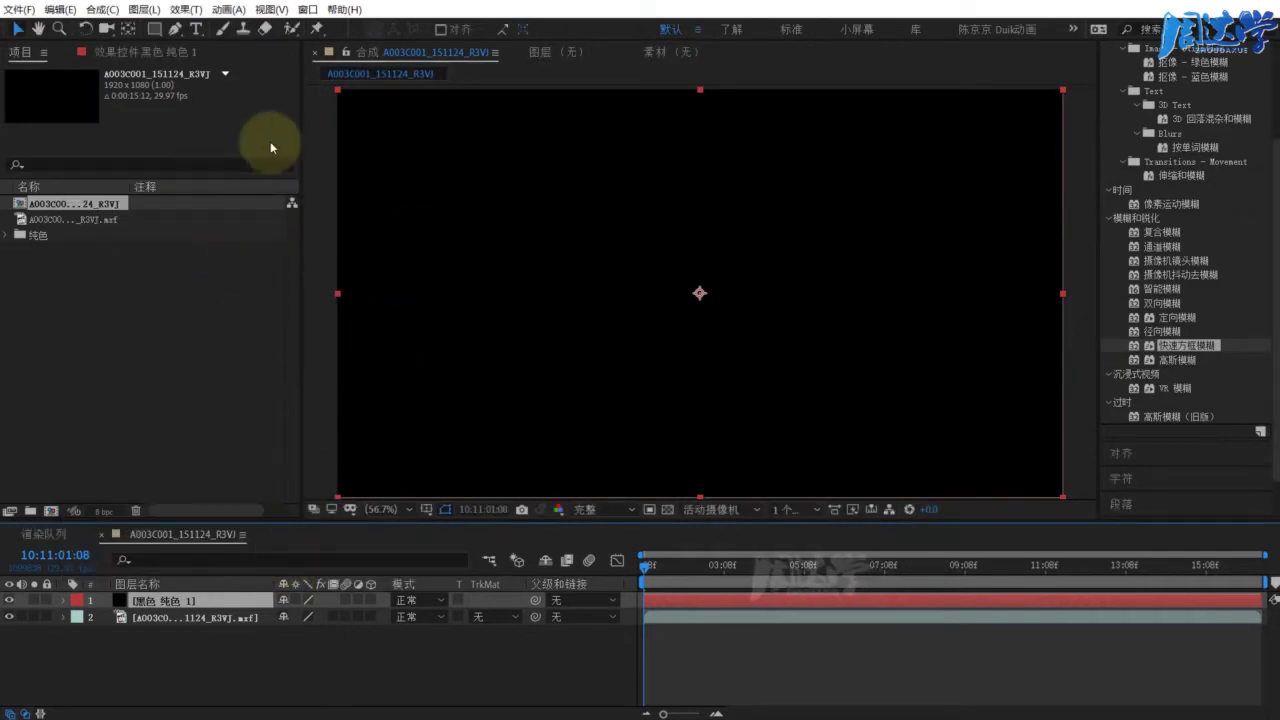
Add a full-layer ellipse mask to the black solid, invert it, and feather it 200 pixels
left_click(156, 28)
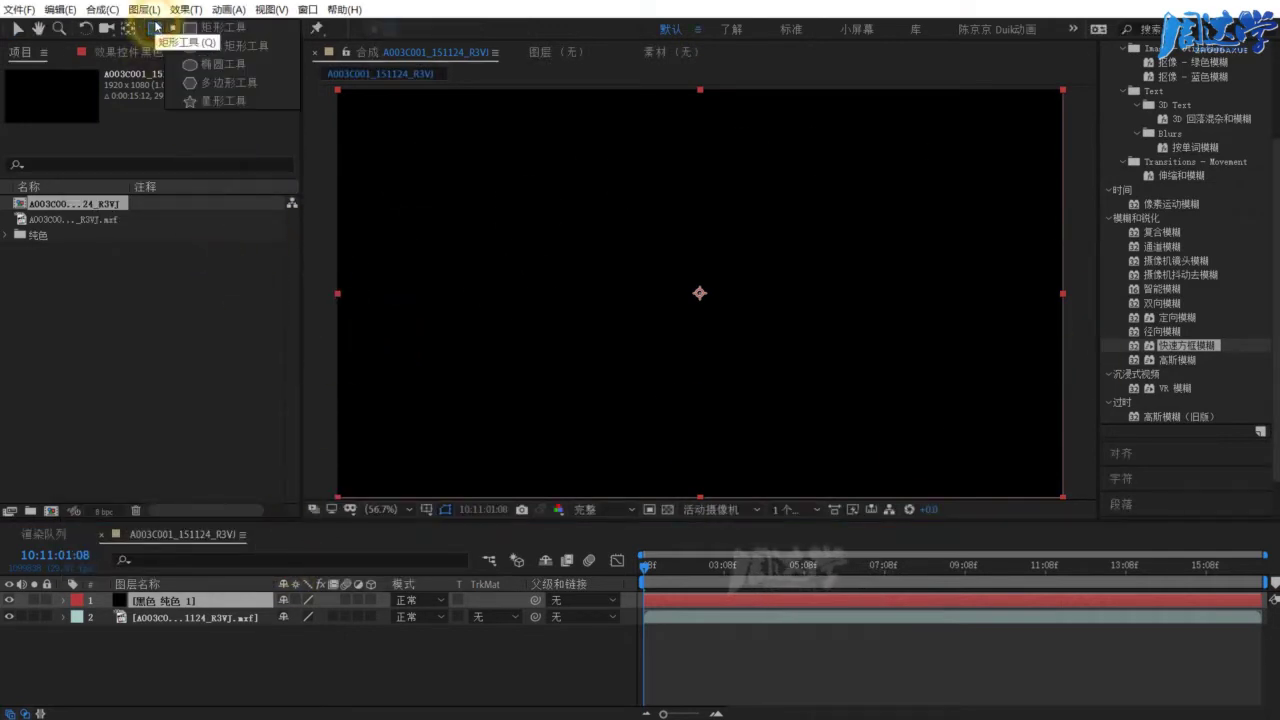
left_click(204, 65)
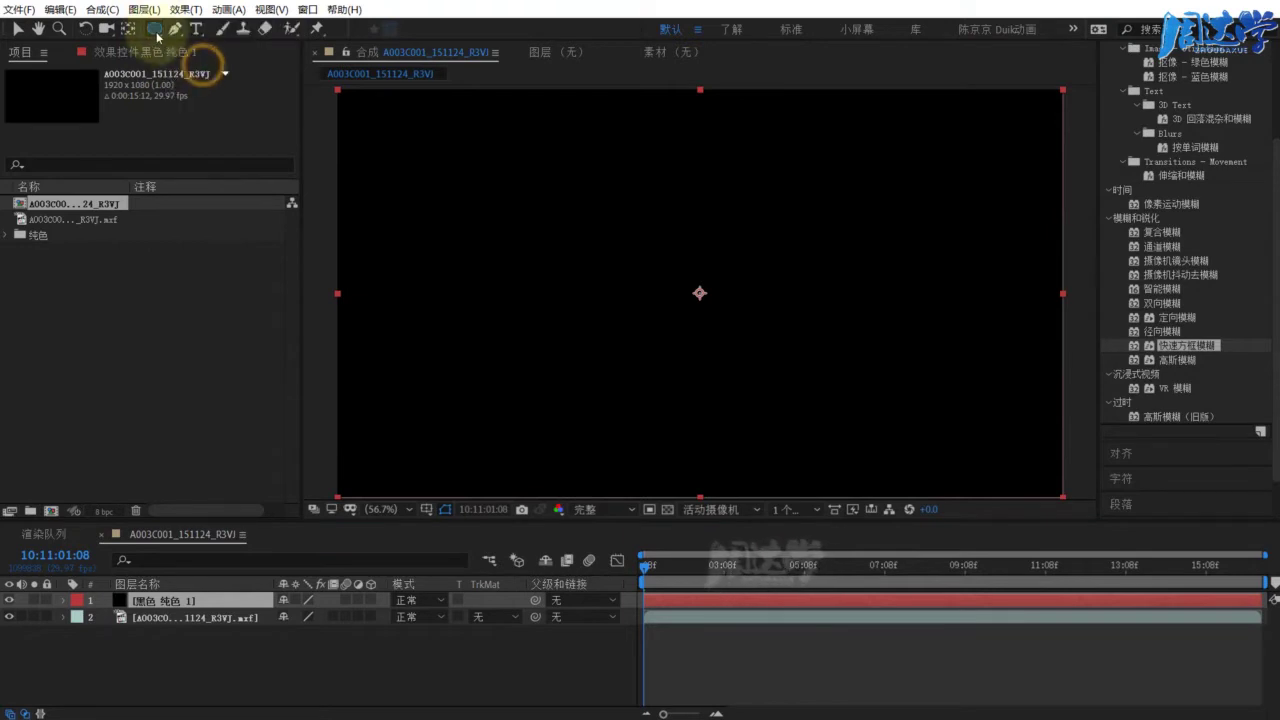
double_click(156, 30)
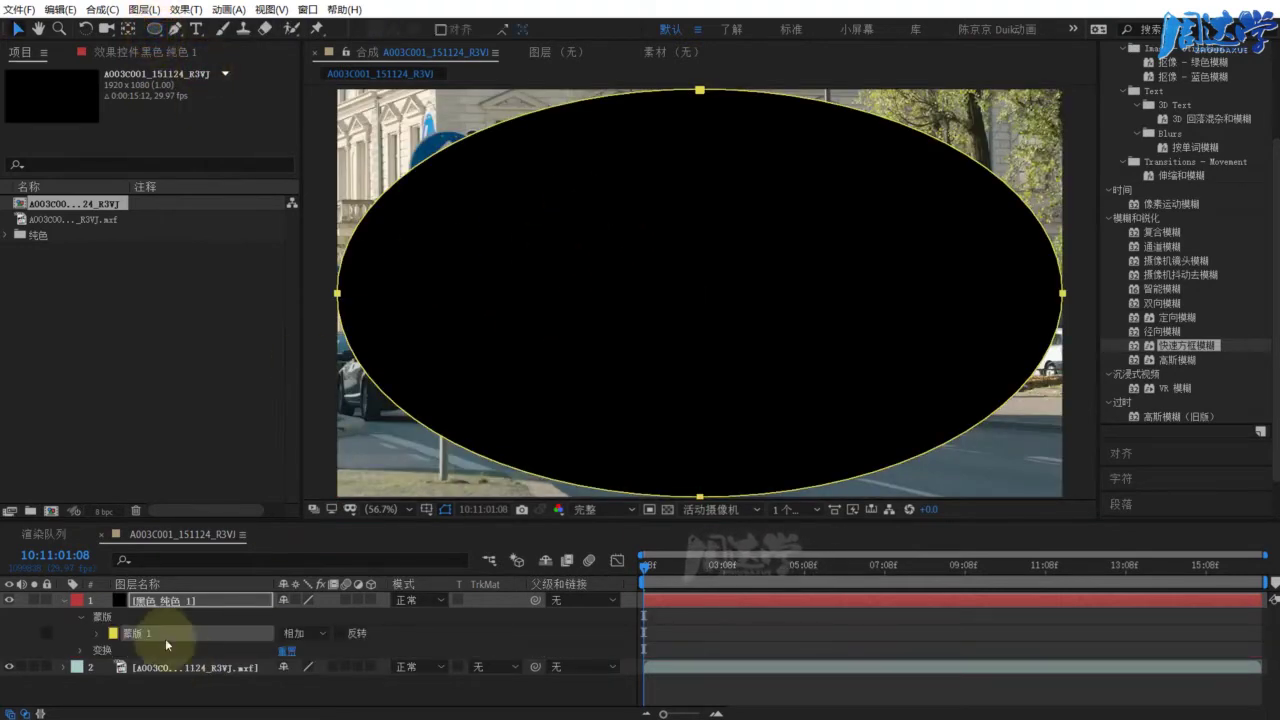
left_click(340, 633)
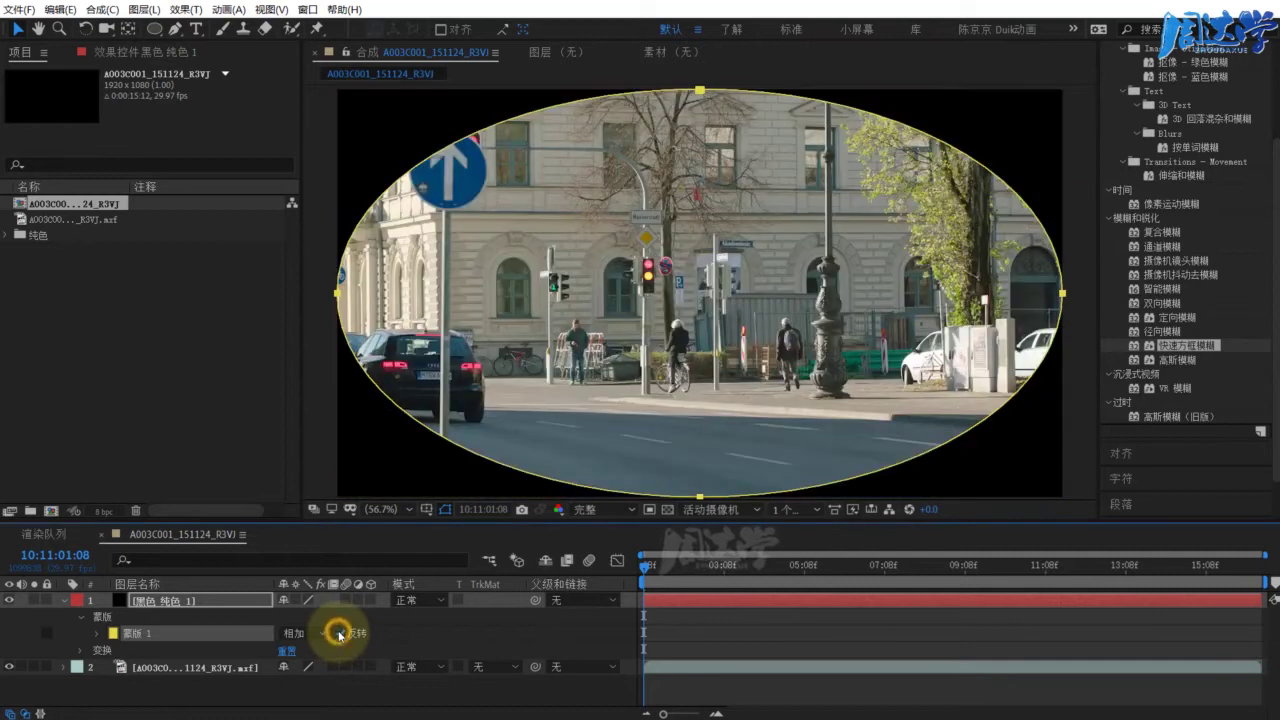
left_click(96, 632)
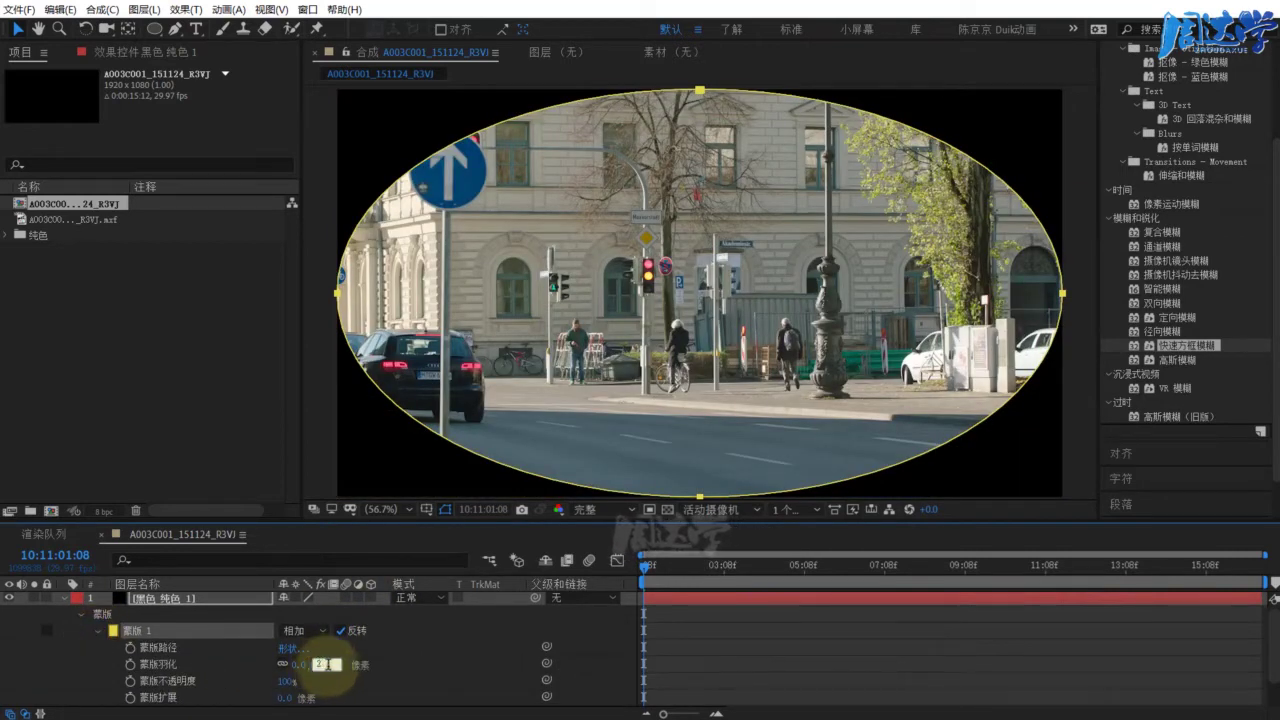
type("00")
key("Return")
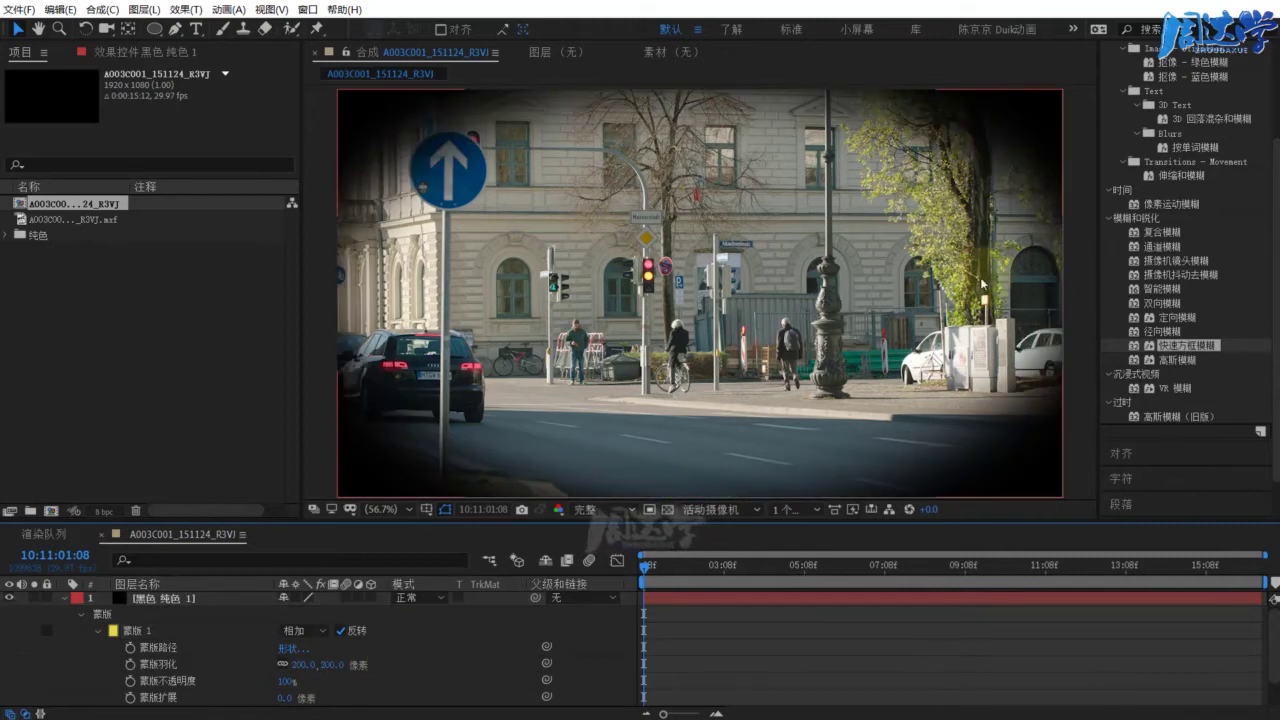
left_click_drag(652, 573, 586, 580)
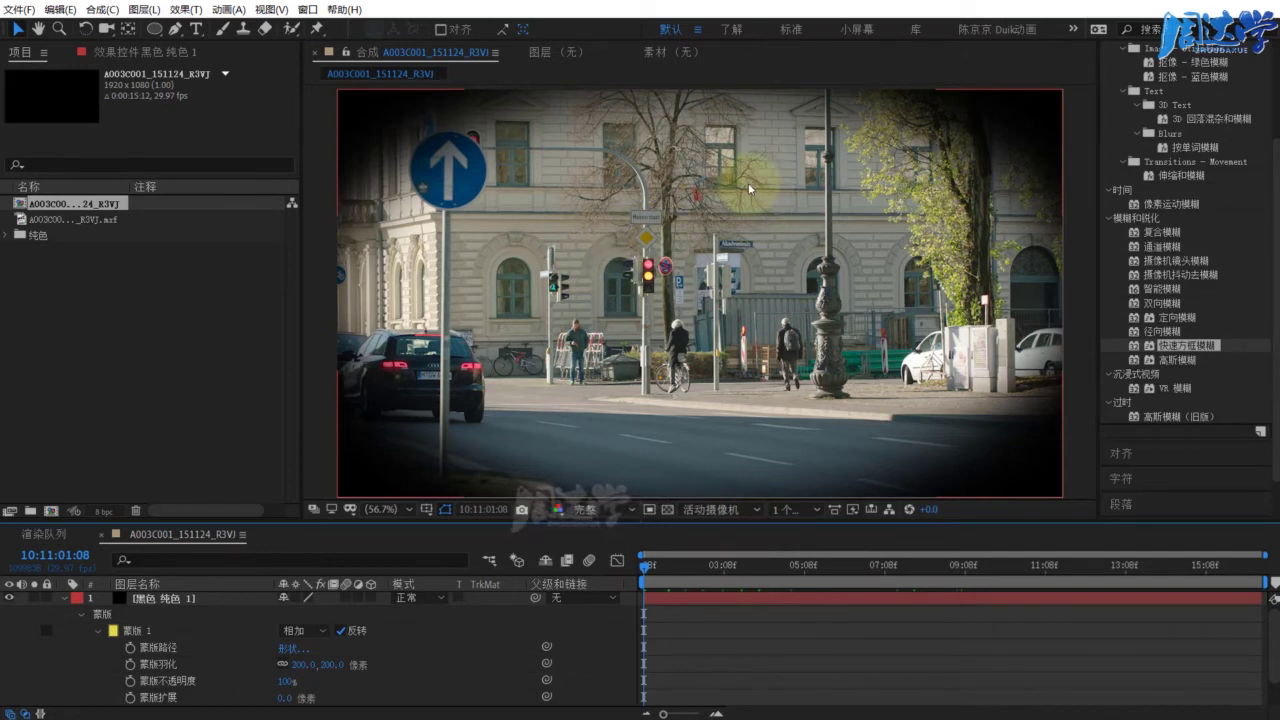
Show a proportional grid over the composition viewer
left_click(147, 650)
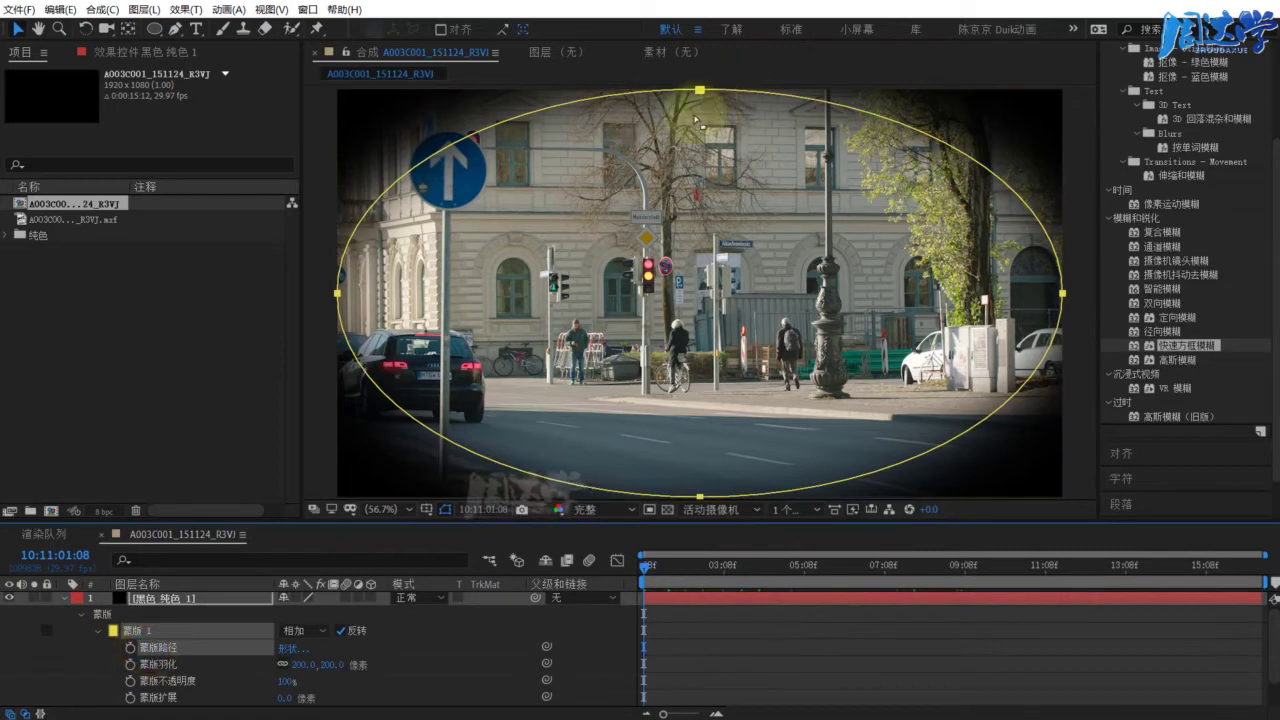
left_click(427, 513)
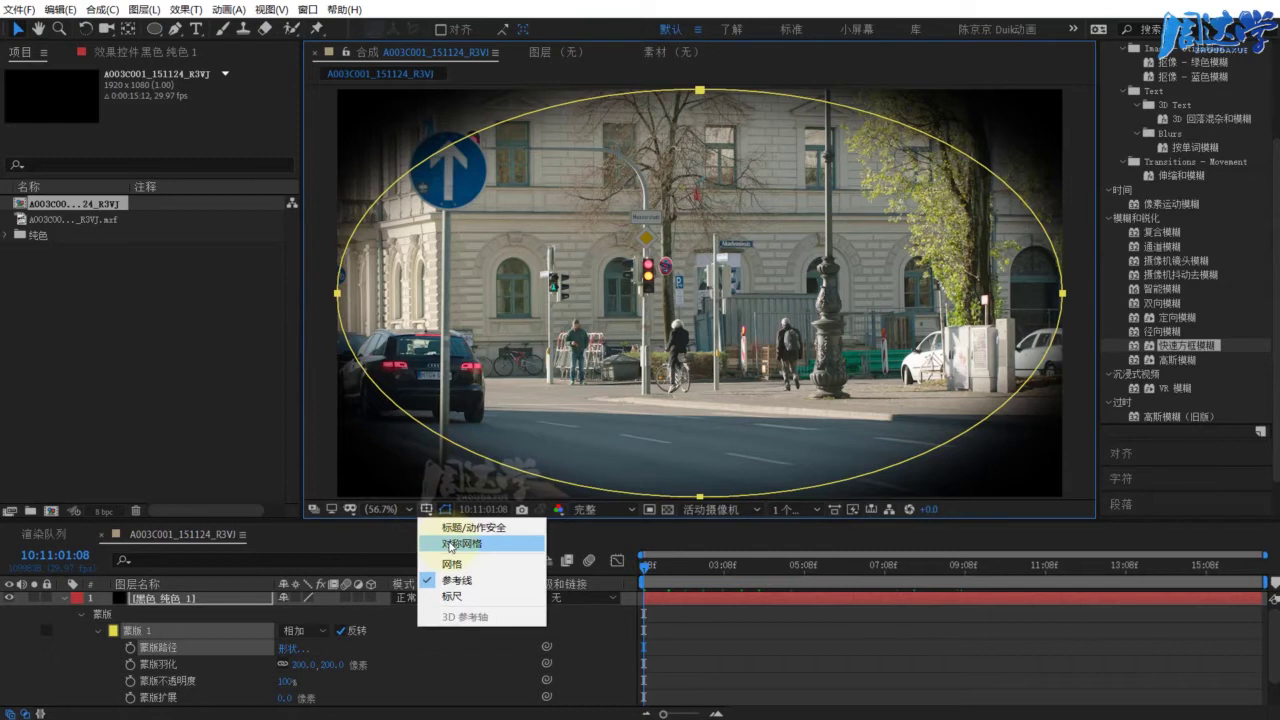
left_click(449, 546)
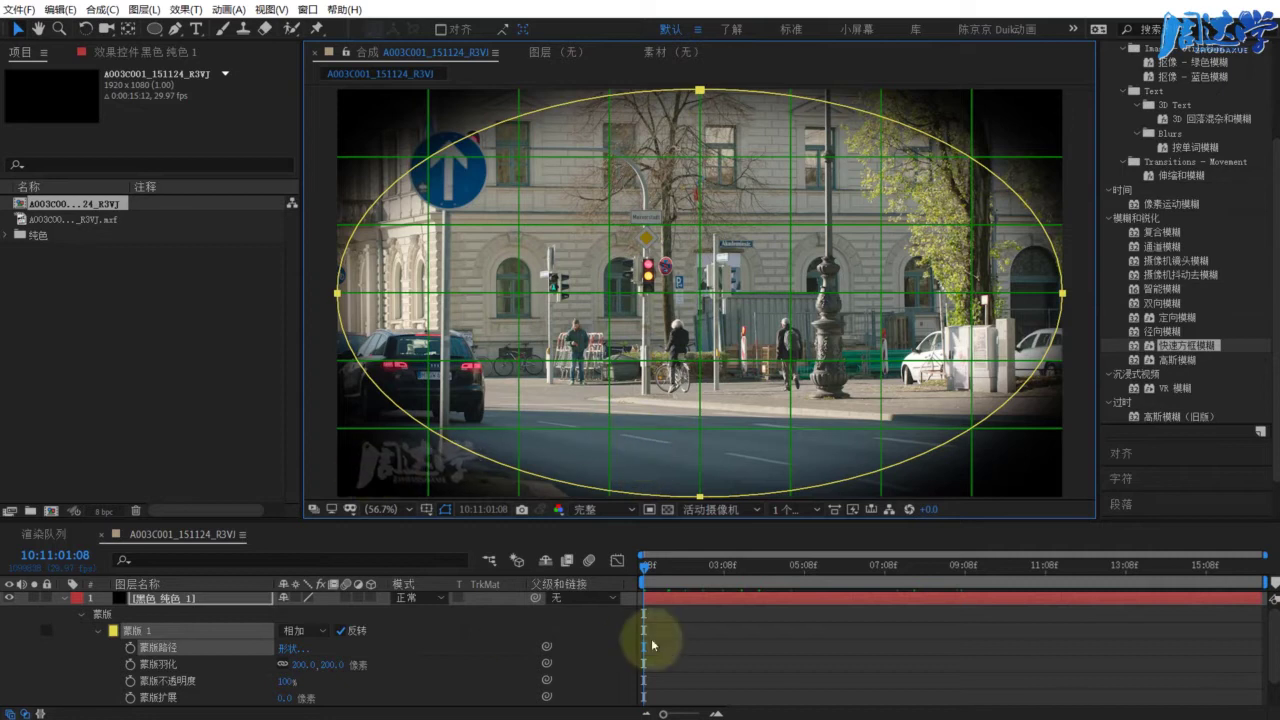
Set a Mask Path keyframe and try reshaping the ellipse in free transform mode
left_click(130, 647)
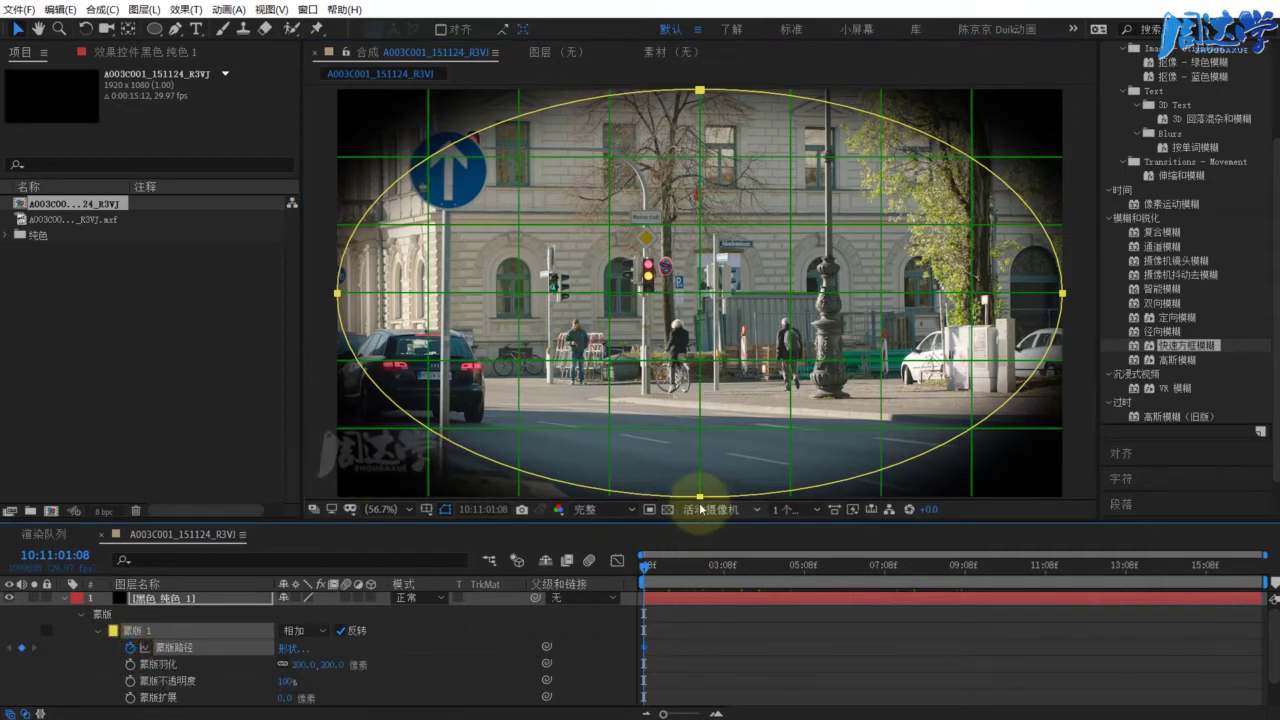
left_click_drag(699, 495, 696, 477)
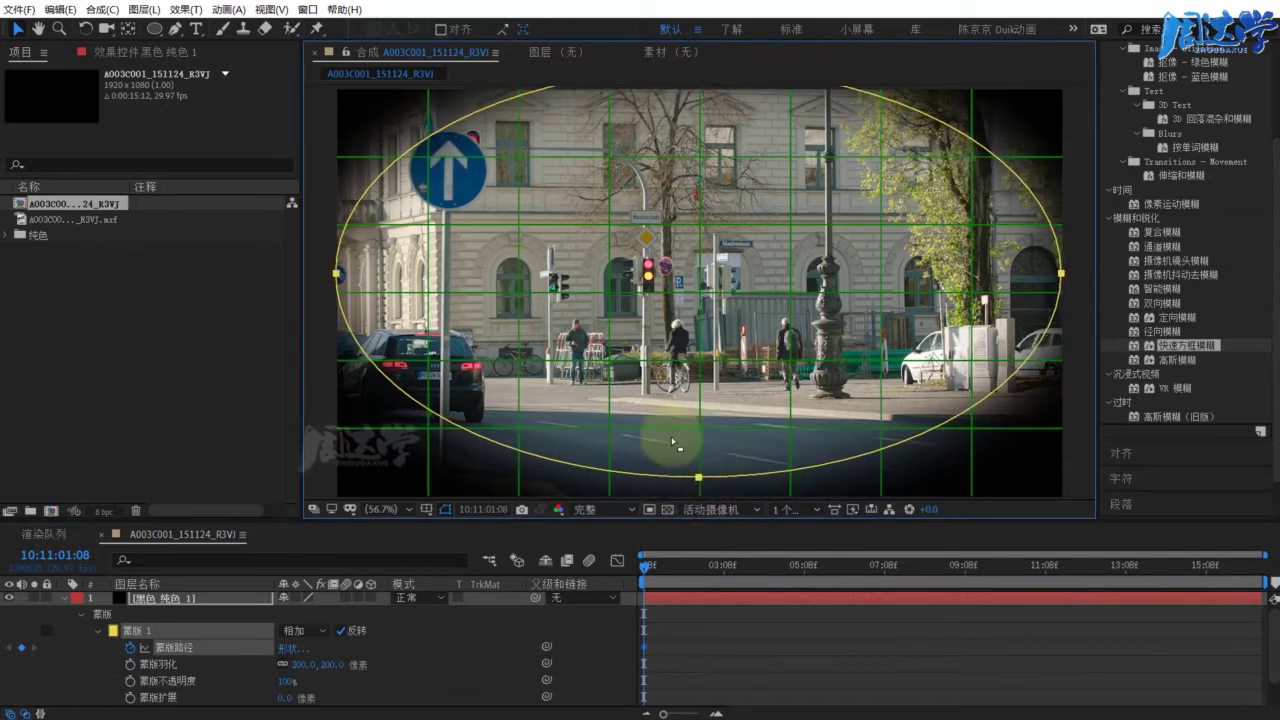
key("ctrl+z")
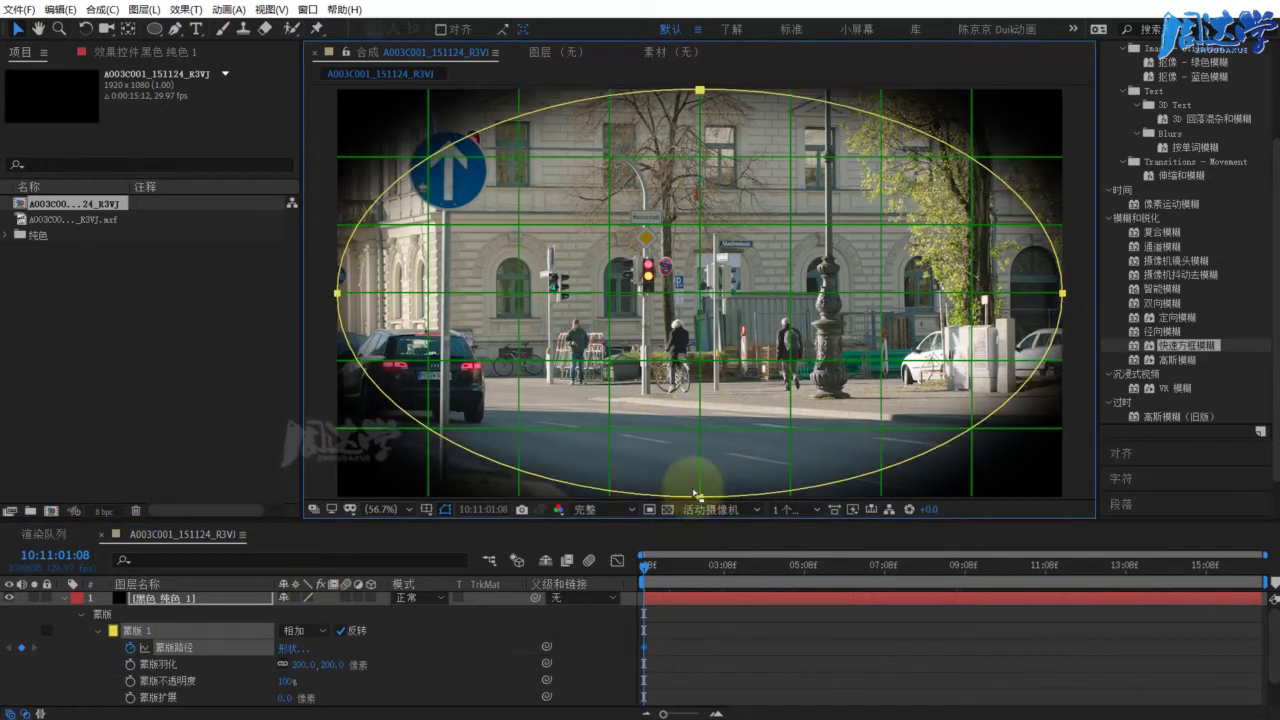
double_click(668, 466)
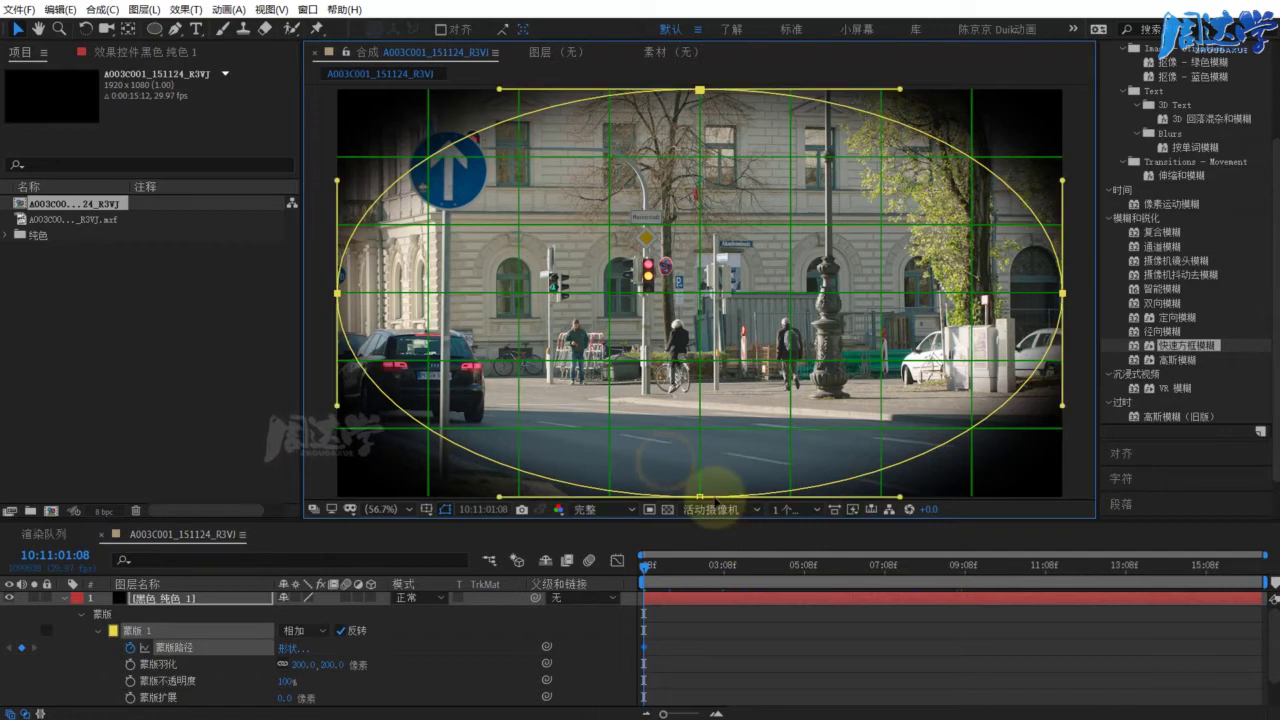
left_click_drag(699, 496, 703, 435)
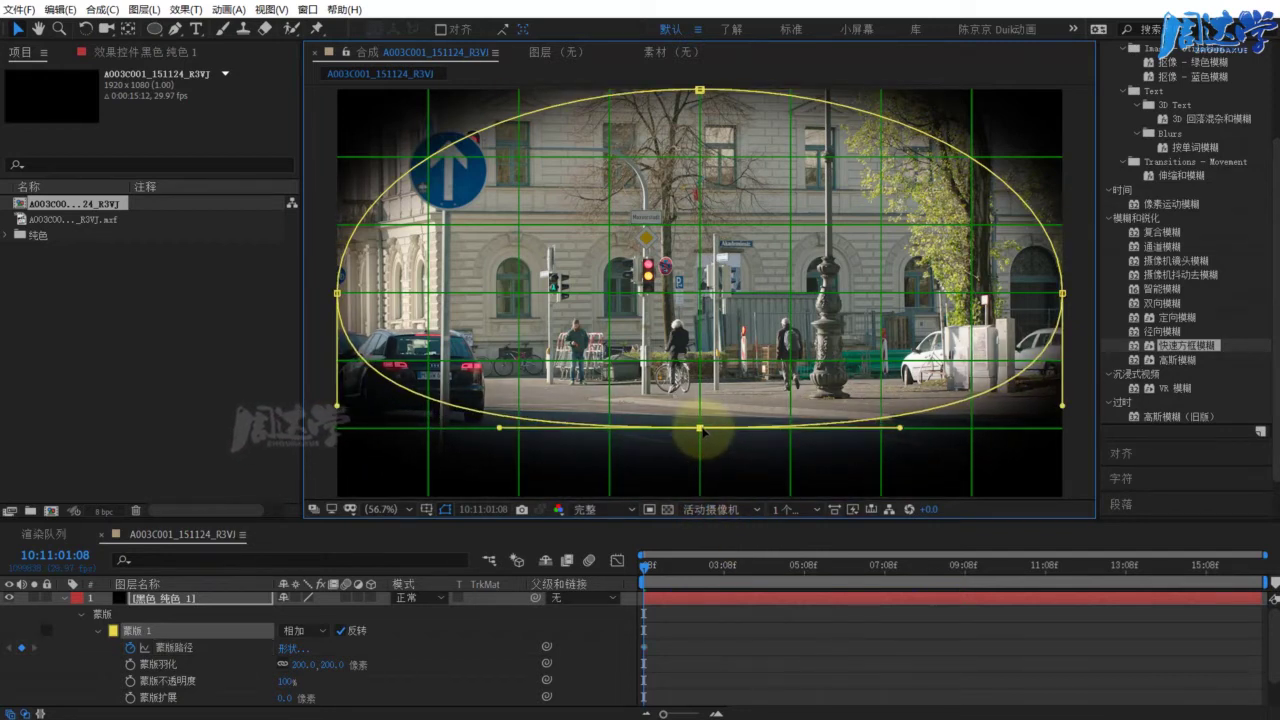
left_click_drag(700, 89, 712, 318)
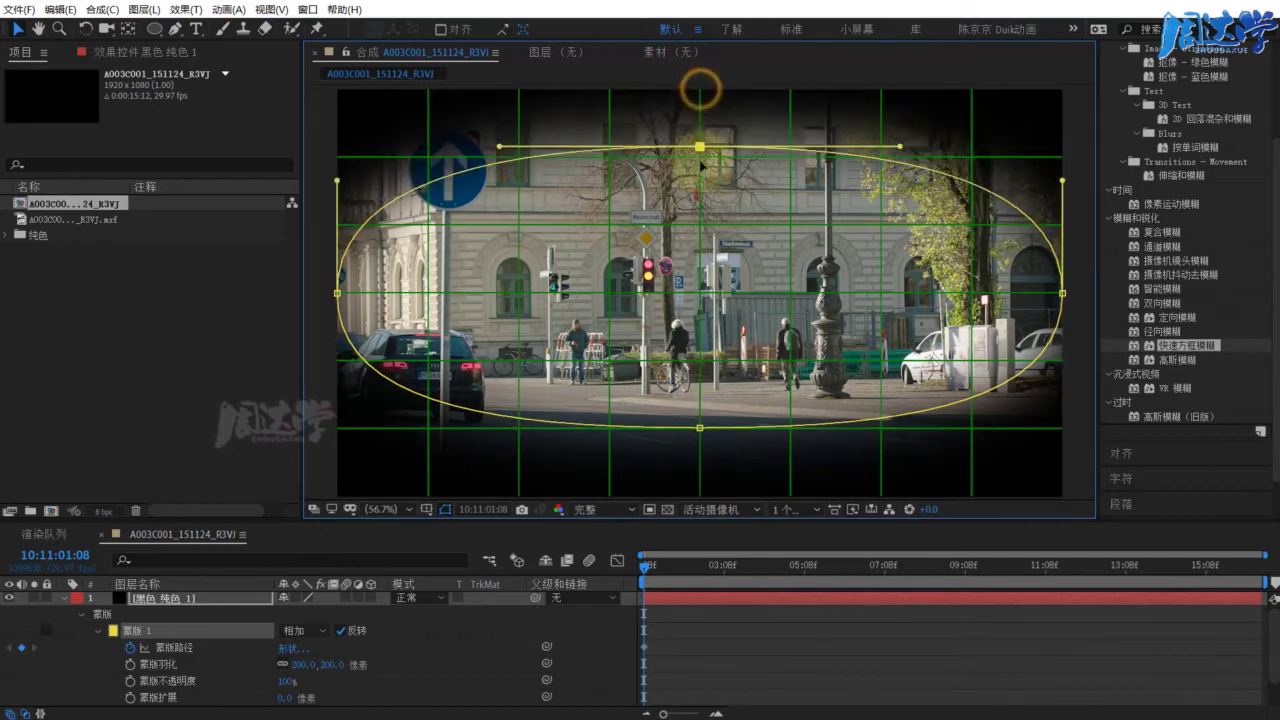
key("ctrl+z")
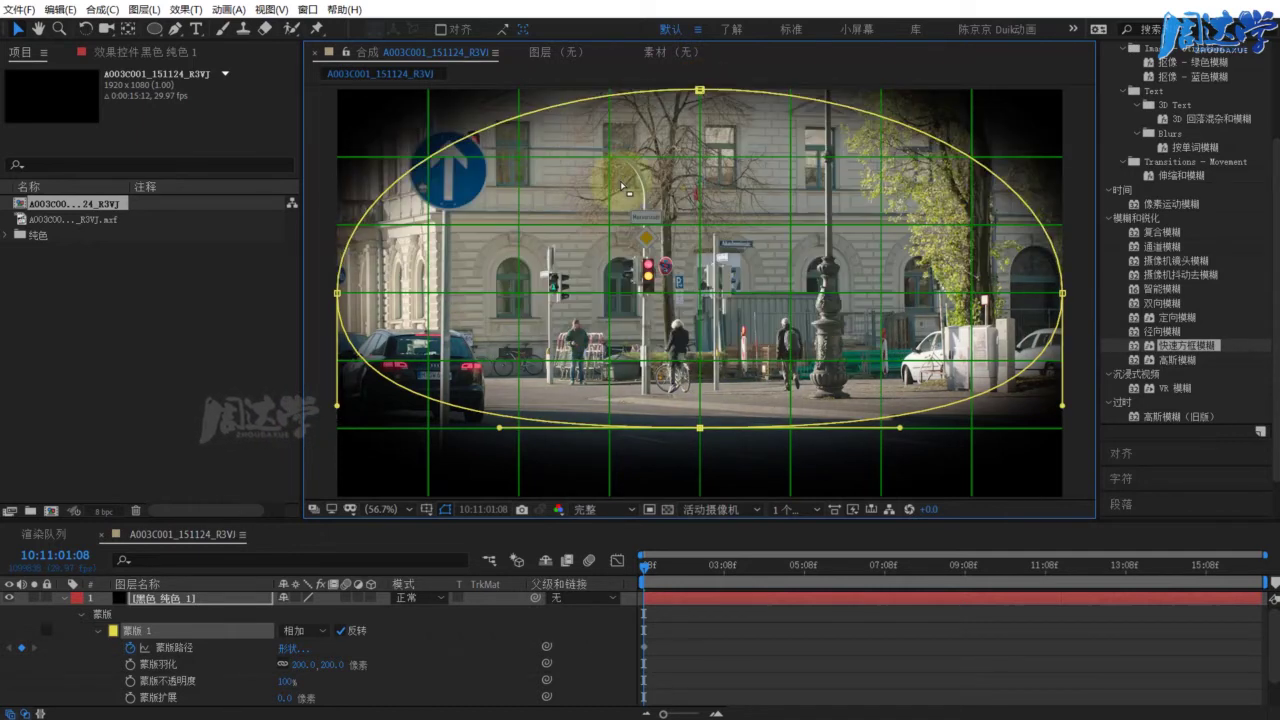
Zoom the view to 50% and squash the ellipse mask into a thin horizontal line
key("comma")
left_click_drag(350, 105, 1057, 320)
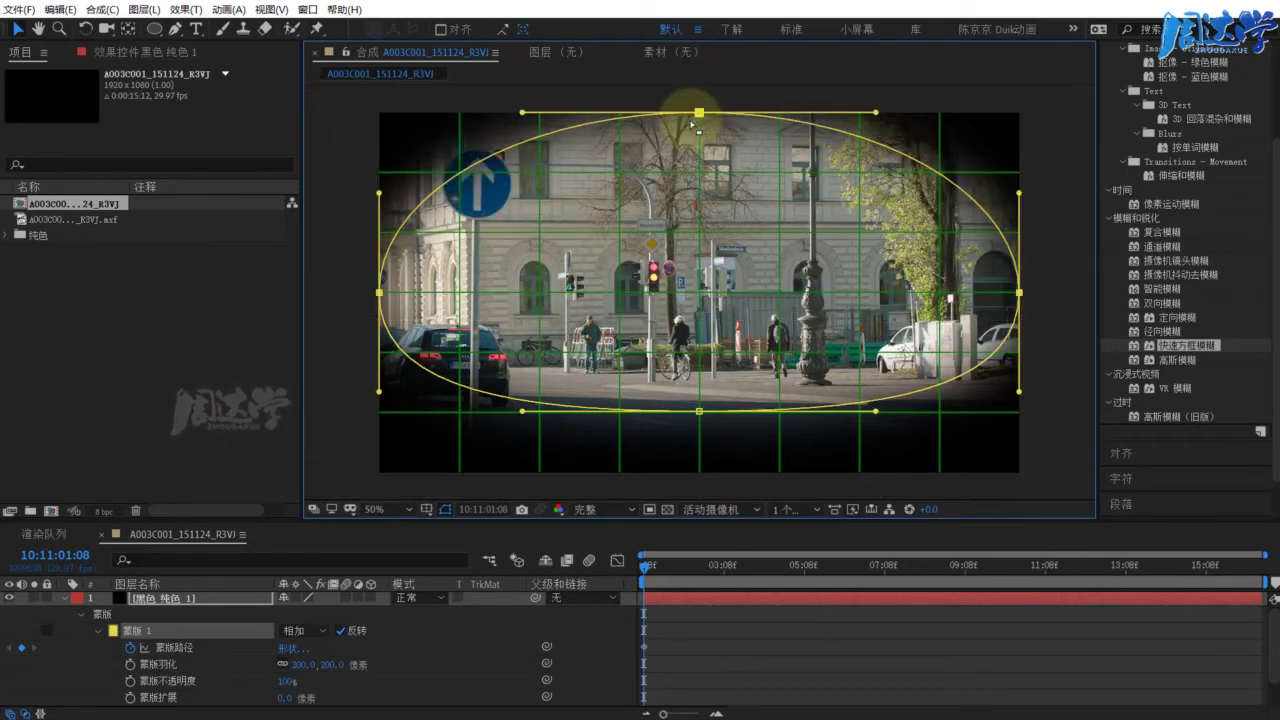
left_click_drag(698, 120, 698, 411)
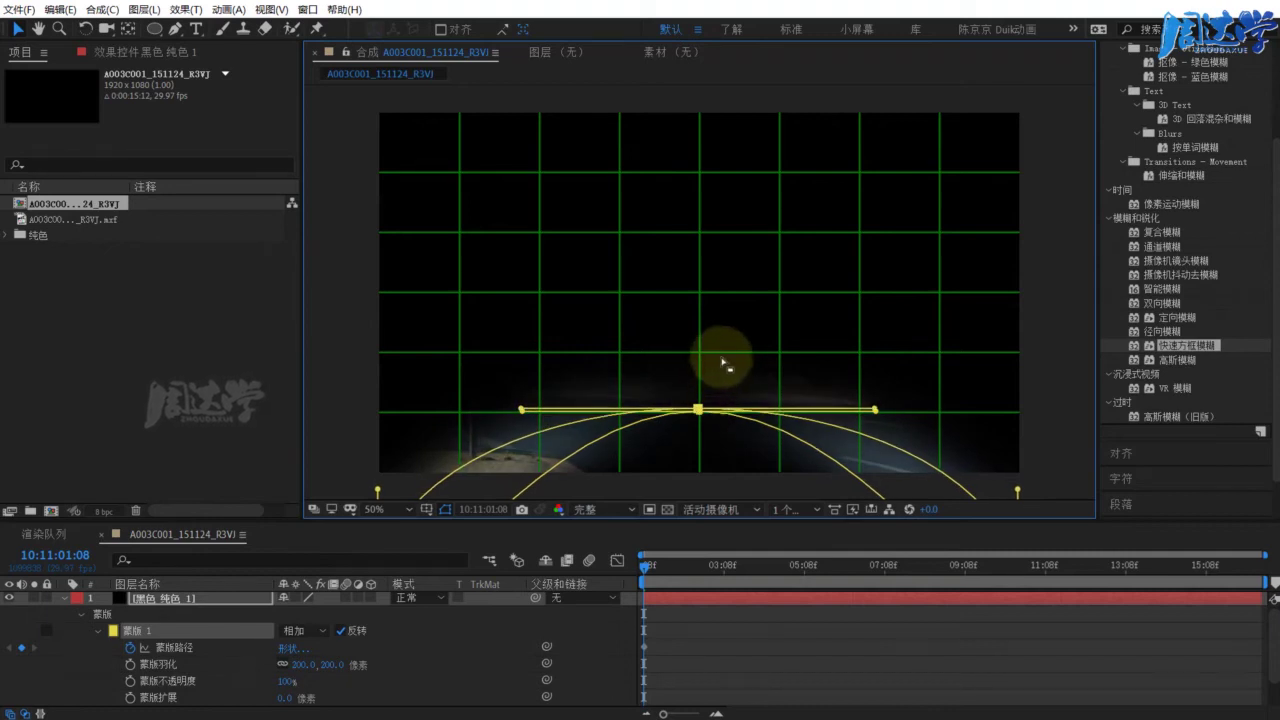
key("ctrl+z")
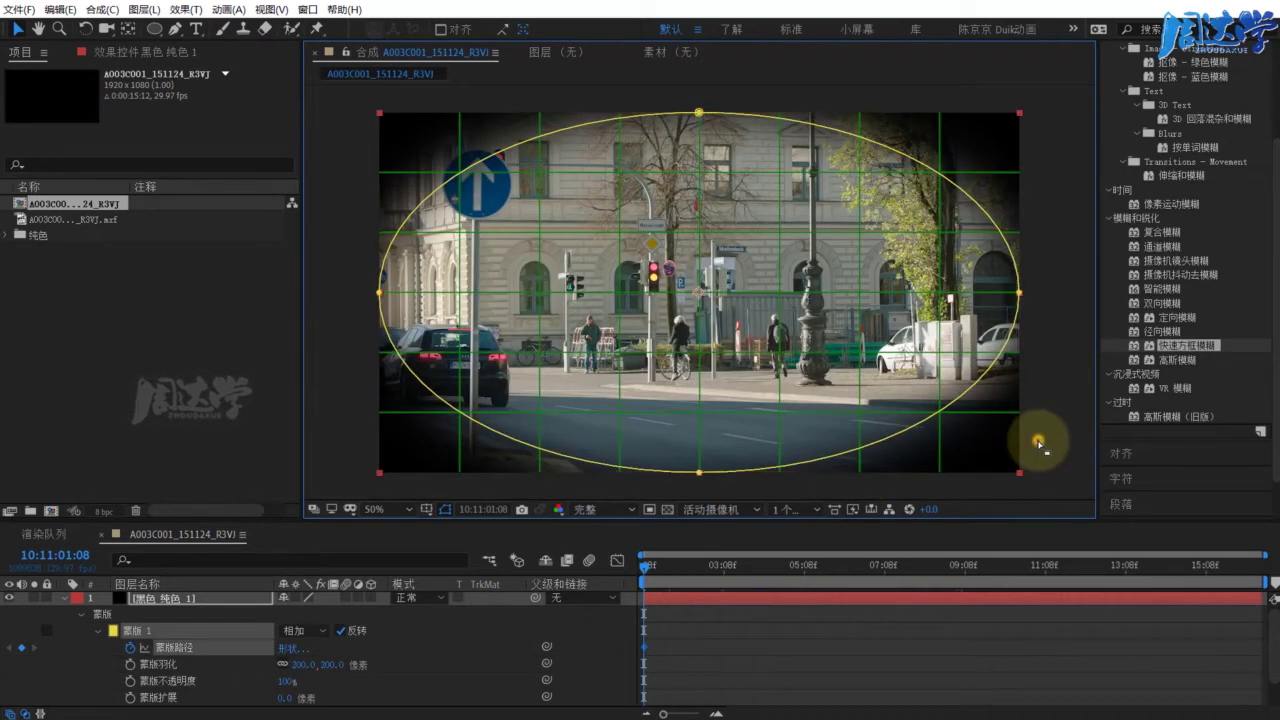
mouse_move(397, 521)
left_mouse_down()
mouse_move(393, 546)
mouse_move(388, 536)
left_mouse_up()
left_click(699, 120)
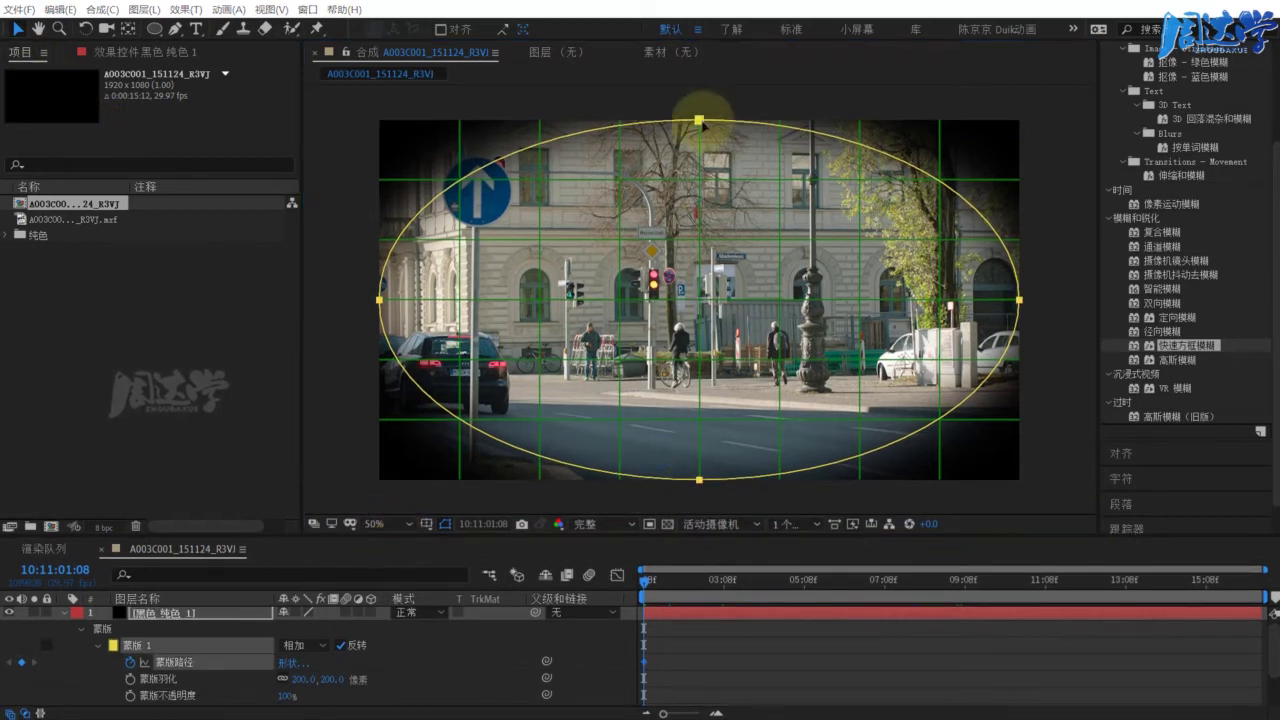
double_click(700, 121)
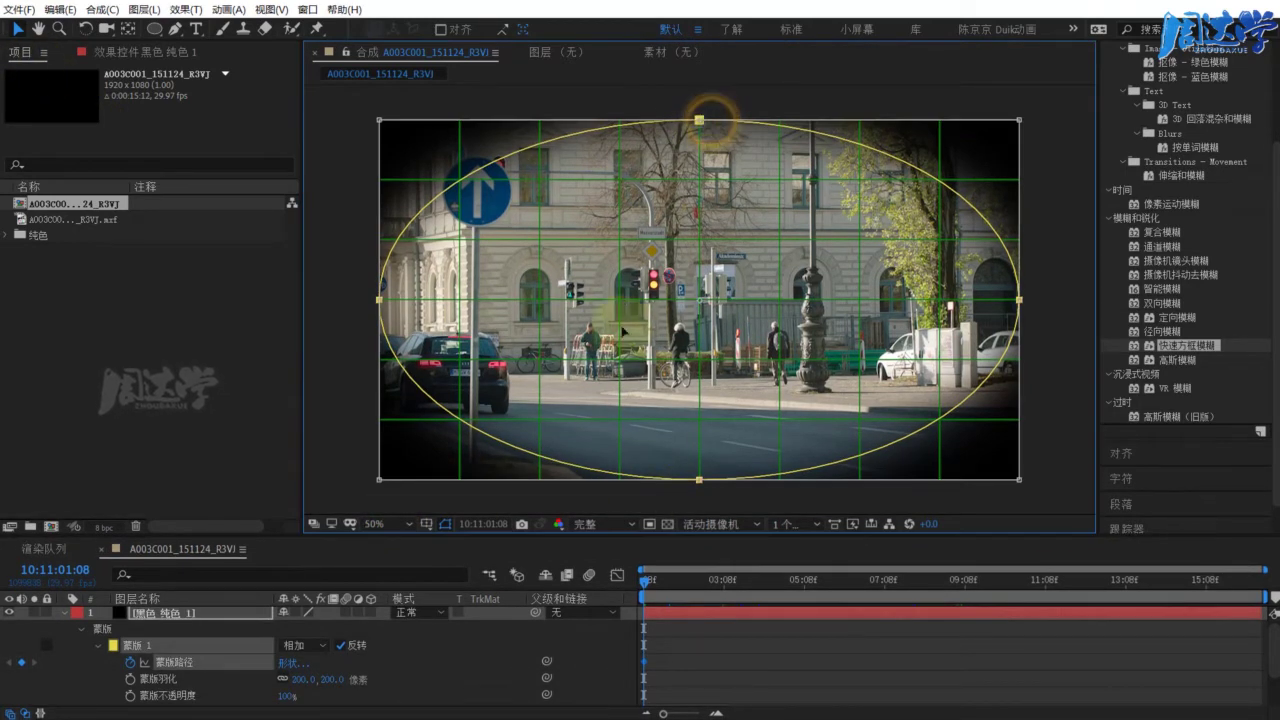
left_click(713, 474)
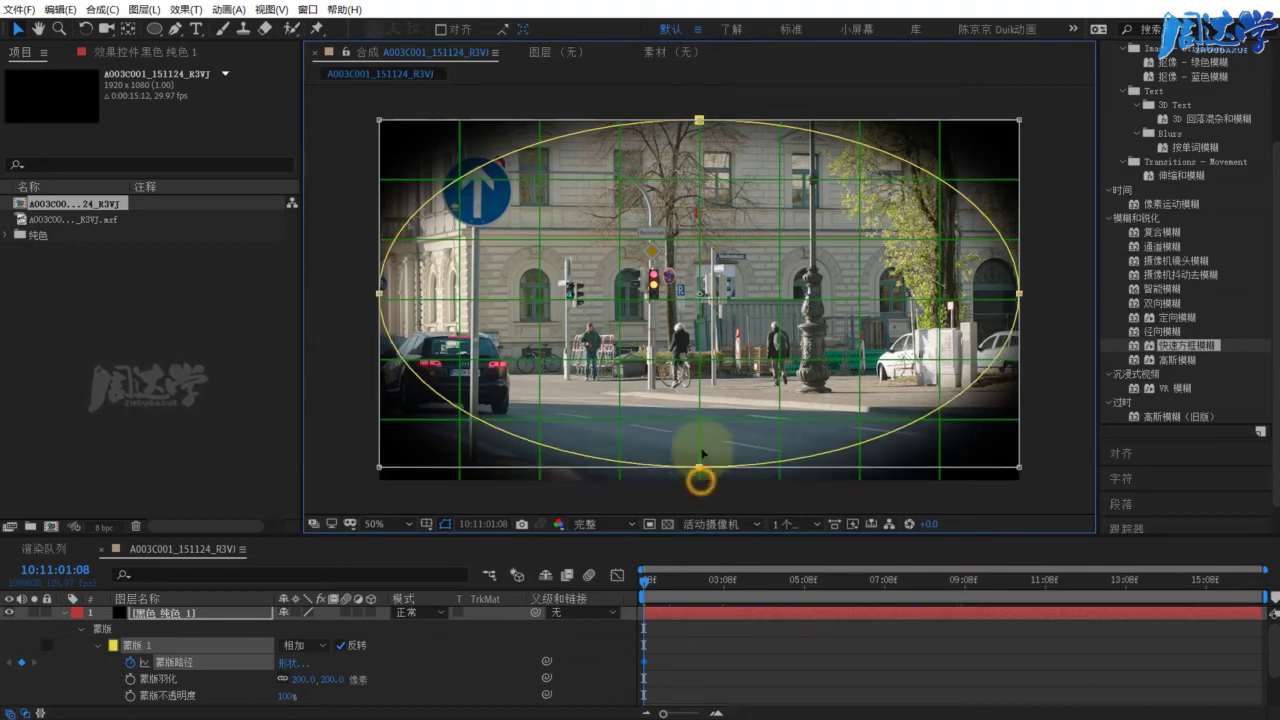
left_click_drag(699, 480, 703, 420)
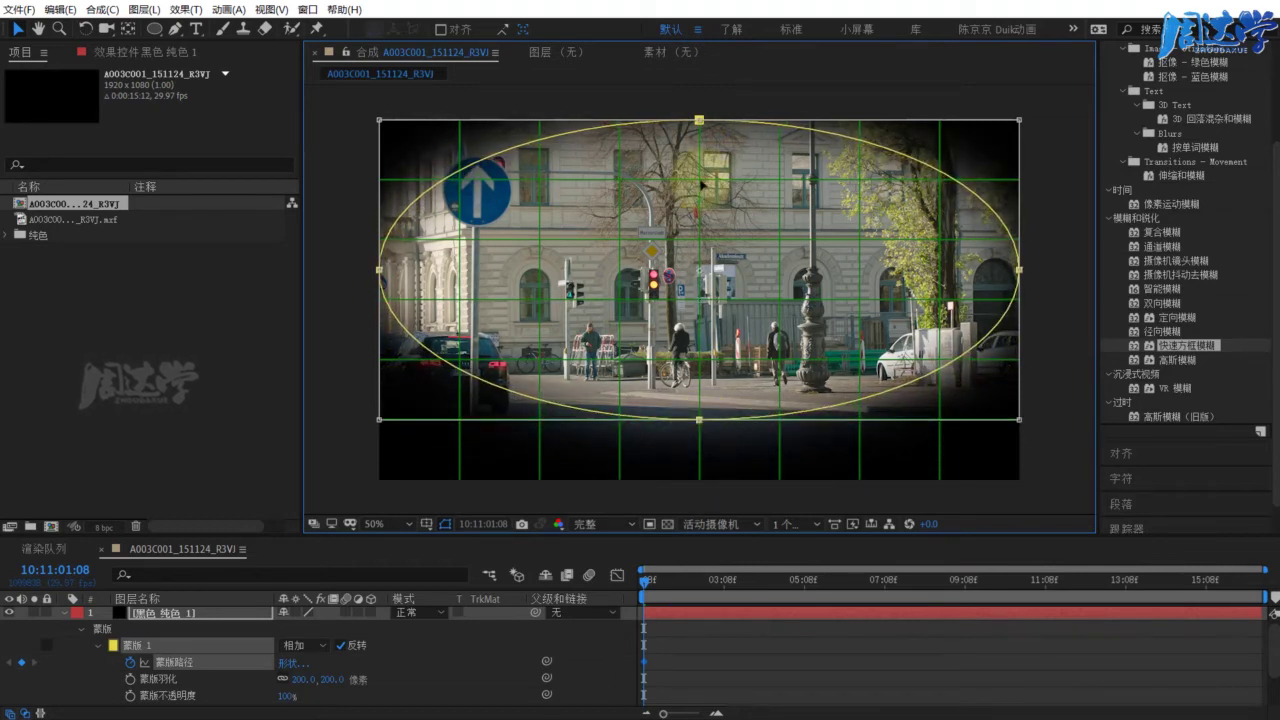
left_click(699, 121)
left_click_drag(699, 120, 703, 416)
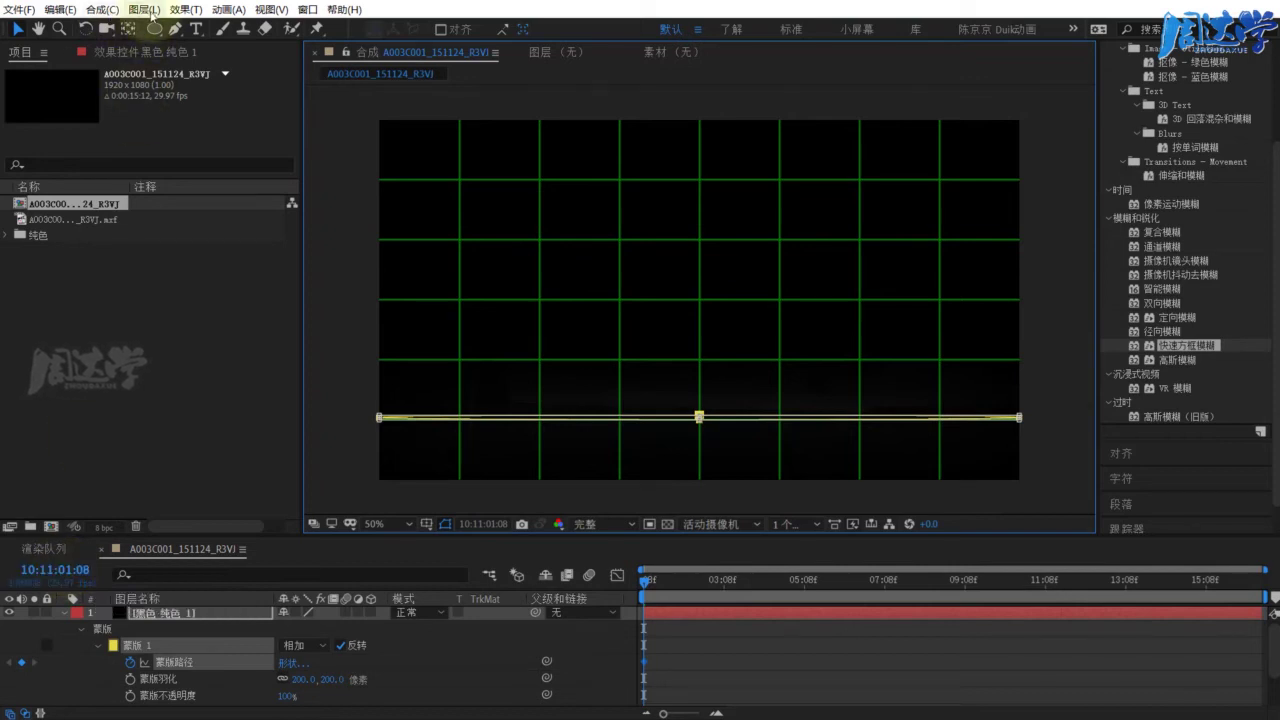
Change the composition's Start Timecode from 10:11:01:08 to 0:00:00:00
left_click(103, 9)
left_click(124, 48)
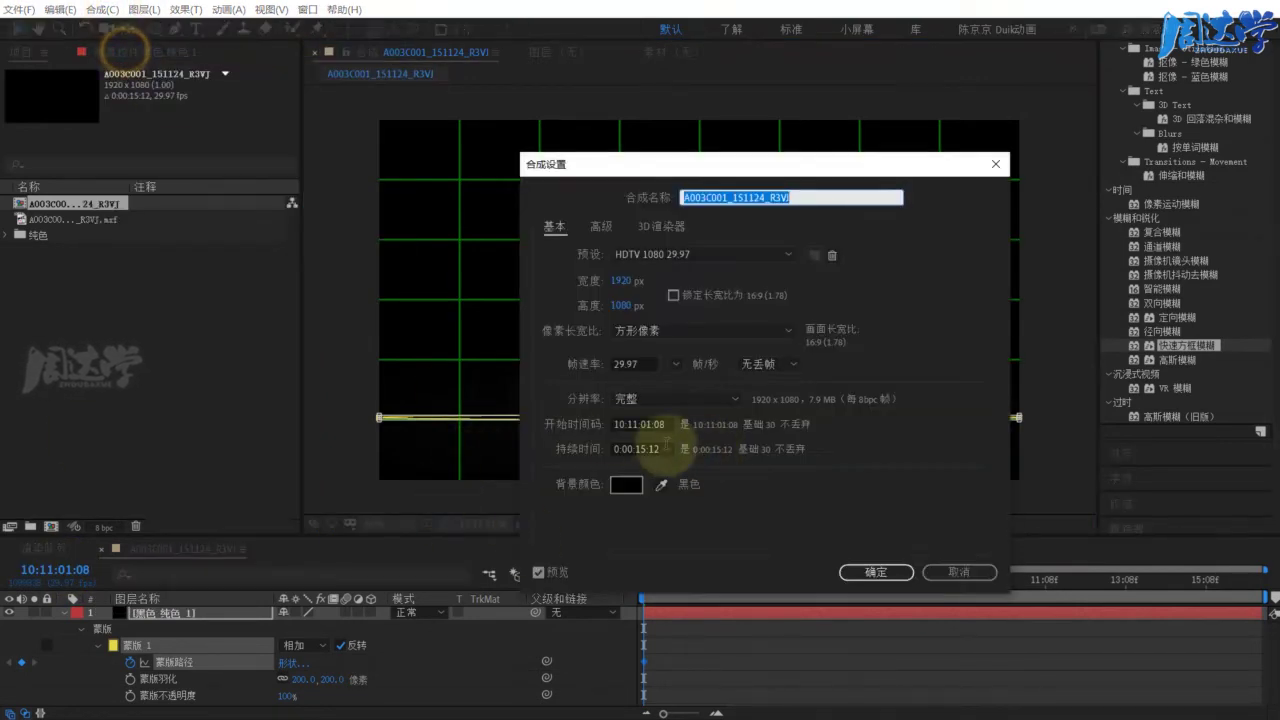
left_click(640, 424)
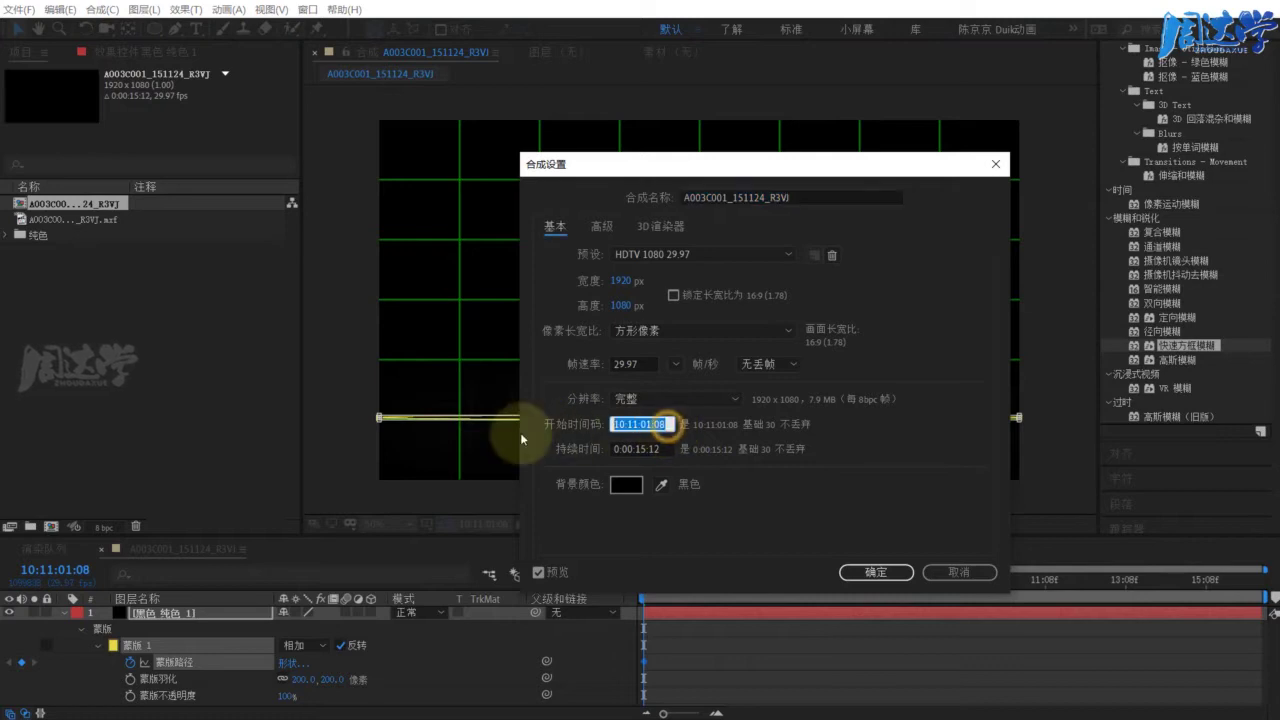
type("00000000")
left_click(876, 572)
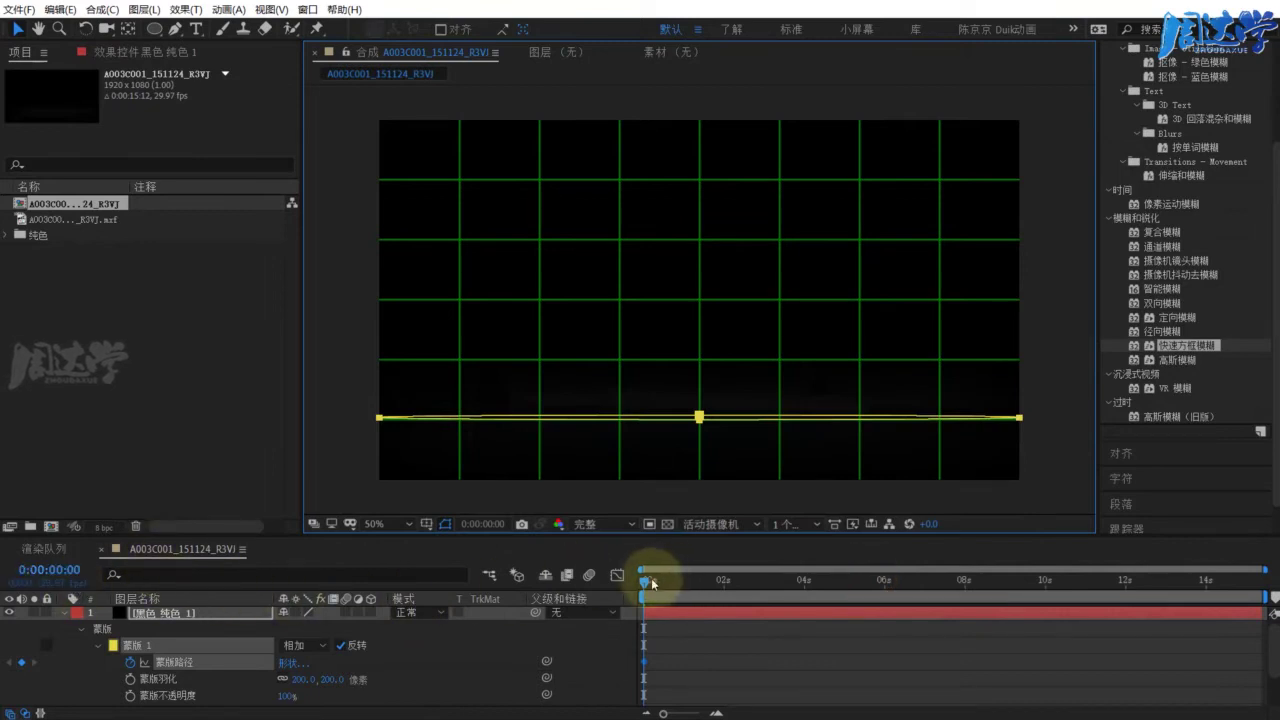
At 0:00:02:00, drag the flat mask's top edge up into a tall ellipse, then scrub to check
mouse_move(646, 580)
left_mouse_down()
mouse_move(688, 582)
mouse_move(679, 587)
left_mouse_up()
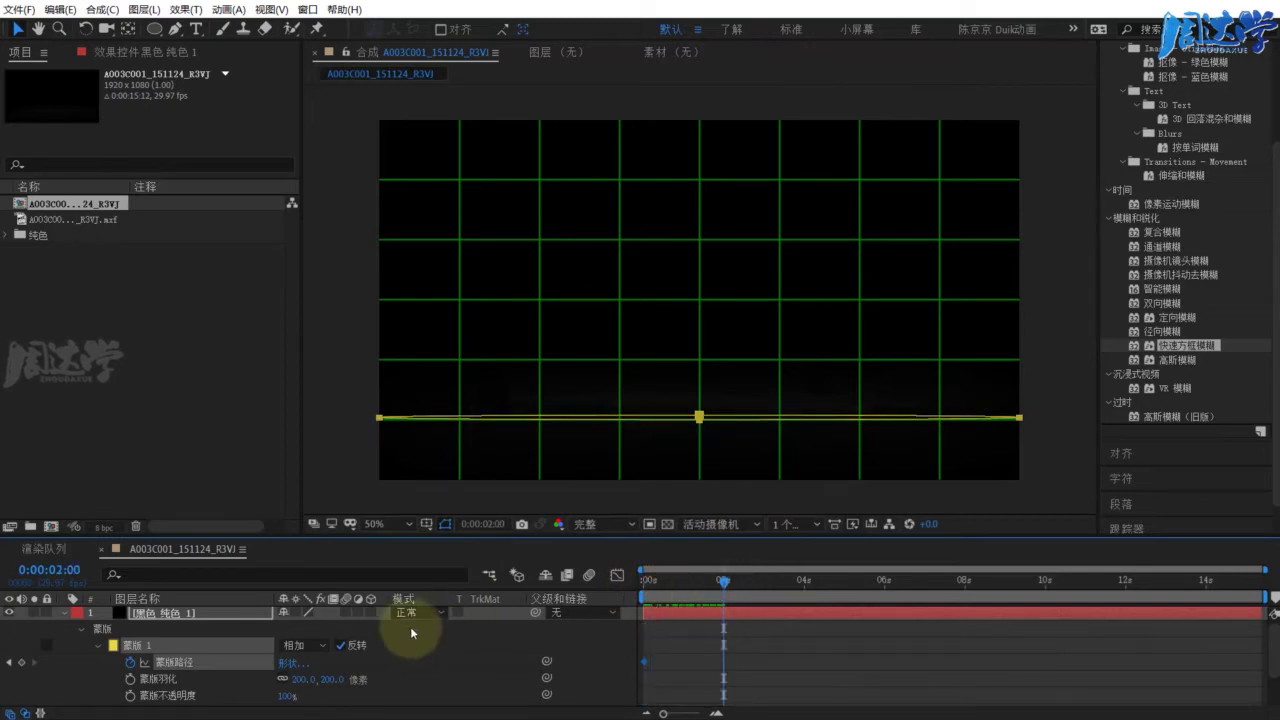
left_click(701, 418)
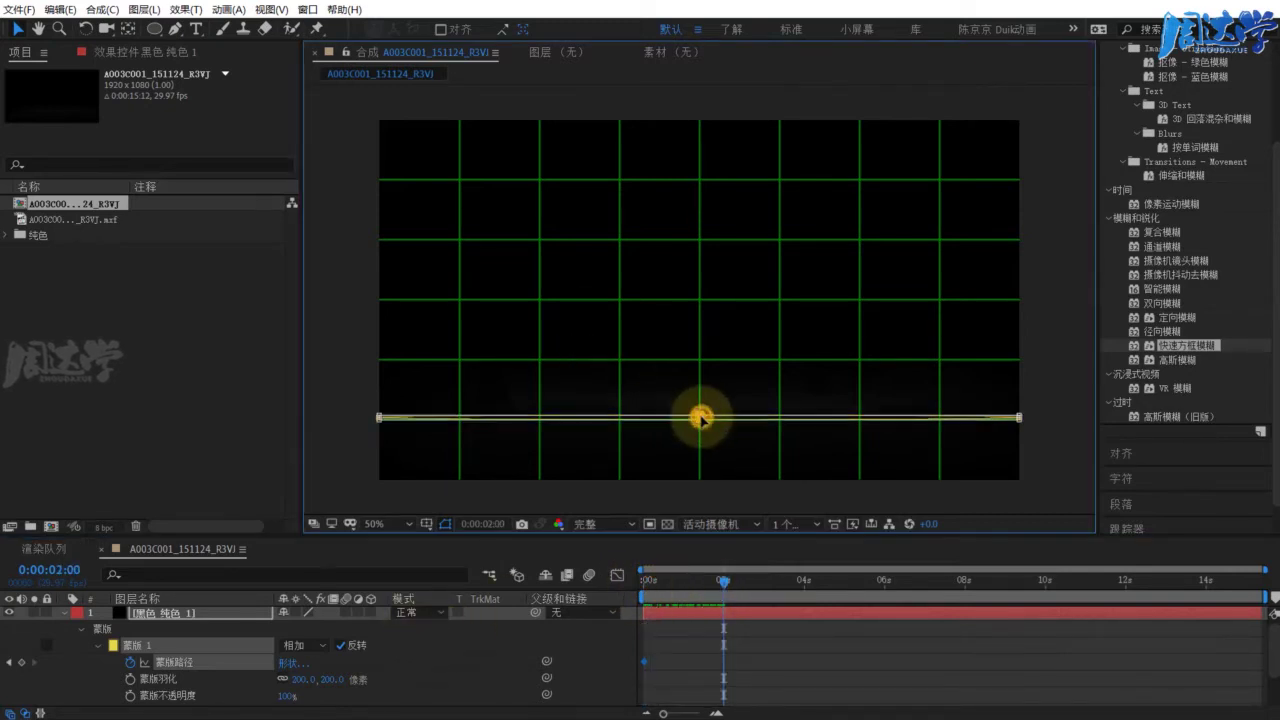
scroll(700, 416, "up", 2)
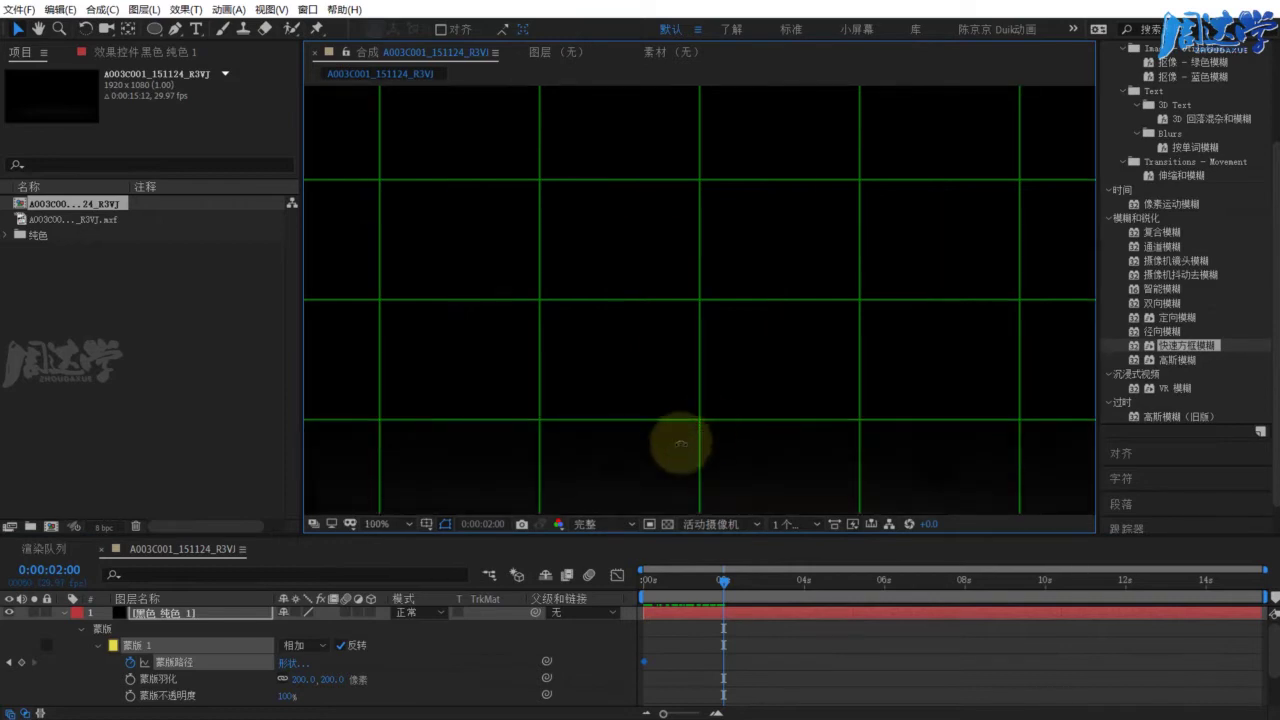
left_click_drag(674, 334, 714, 380)
scroll(714, 380, "down", 2)
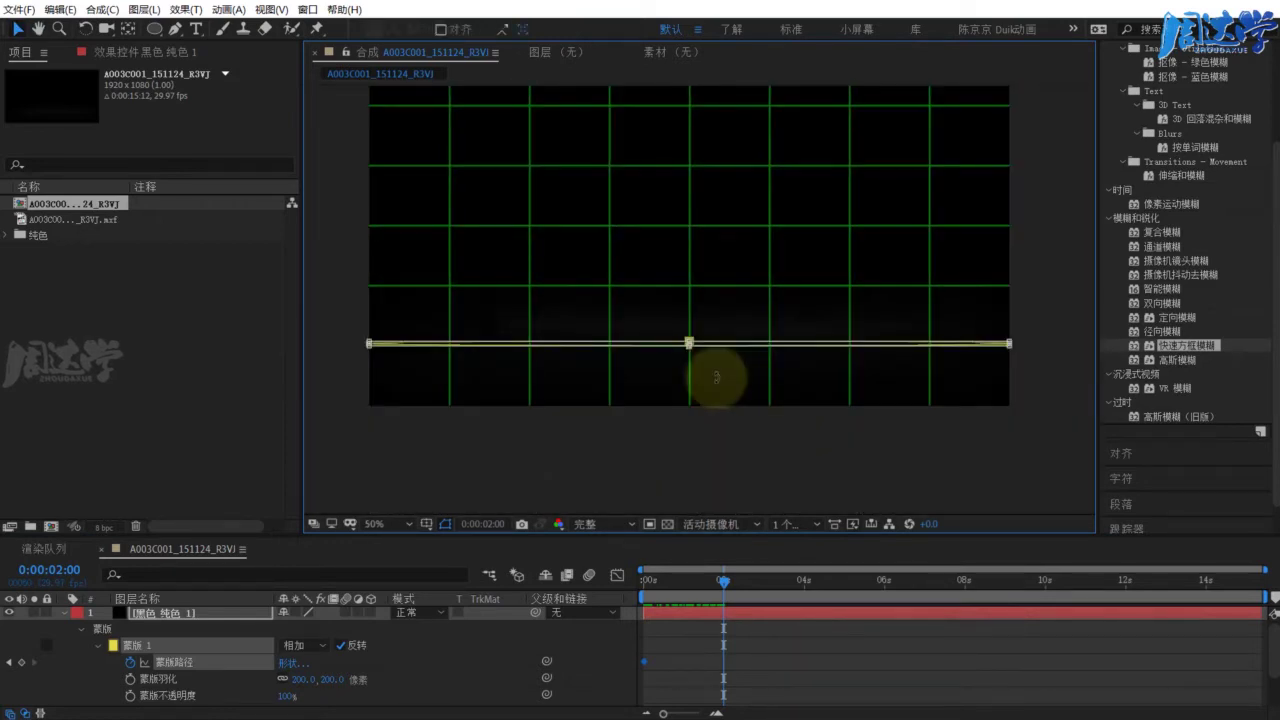
scroll(700, 357, "up", 3)
key("v")
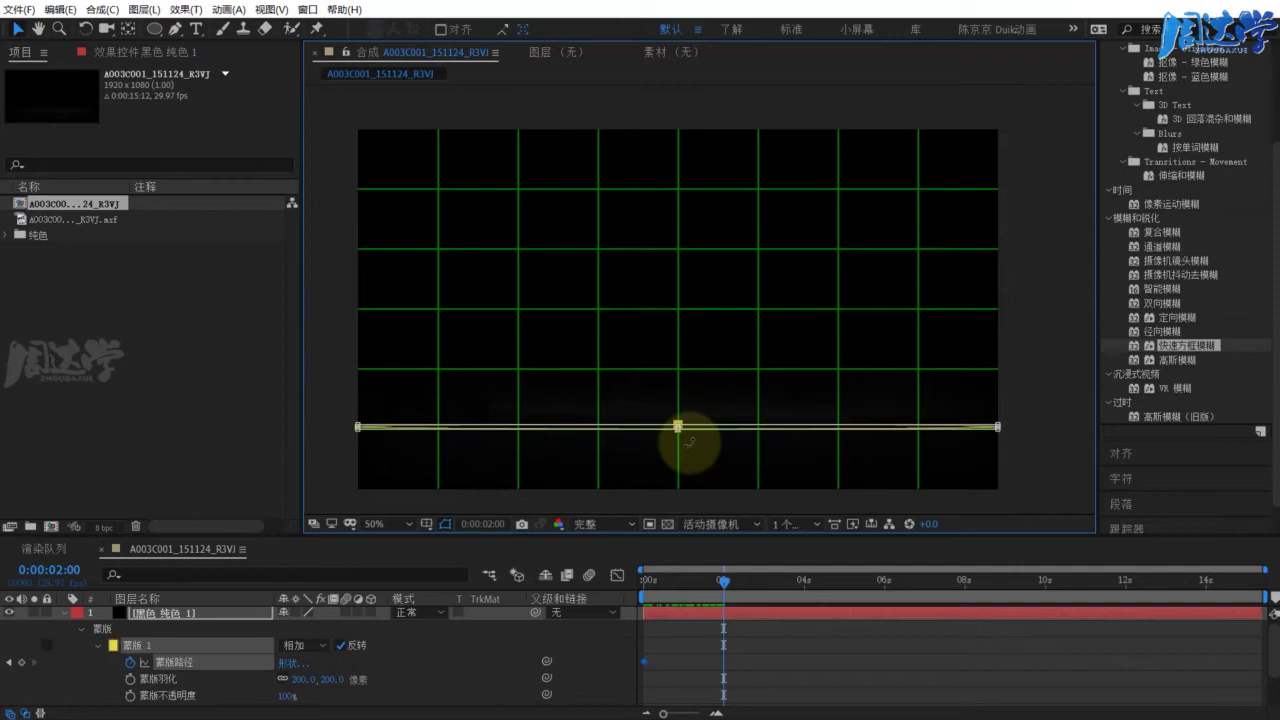
mouse_move(678, 426)
left_mouse_down()
mouse_move(678, 177)
mouse_move(681, 198)
left_mouse_up()
mouse_move(727, 585)
left_mouse_down()
mouse_move(607, 598)
mouse_move(727, 594)
left_mouse_up()
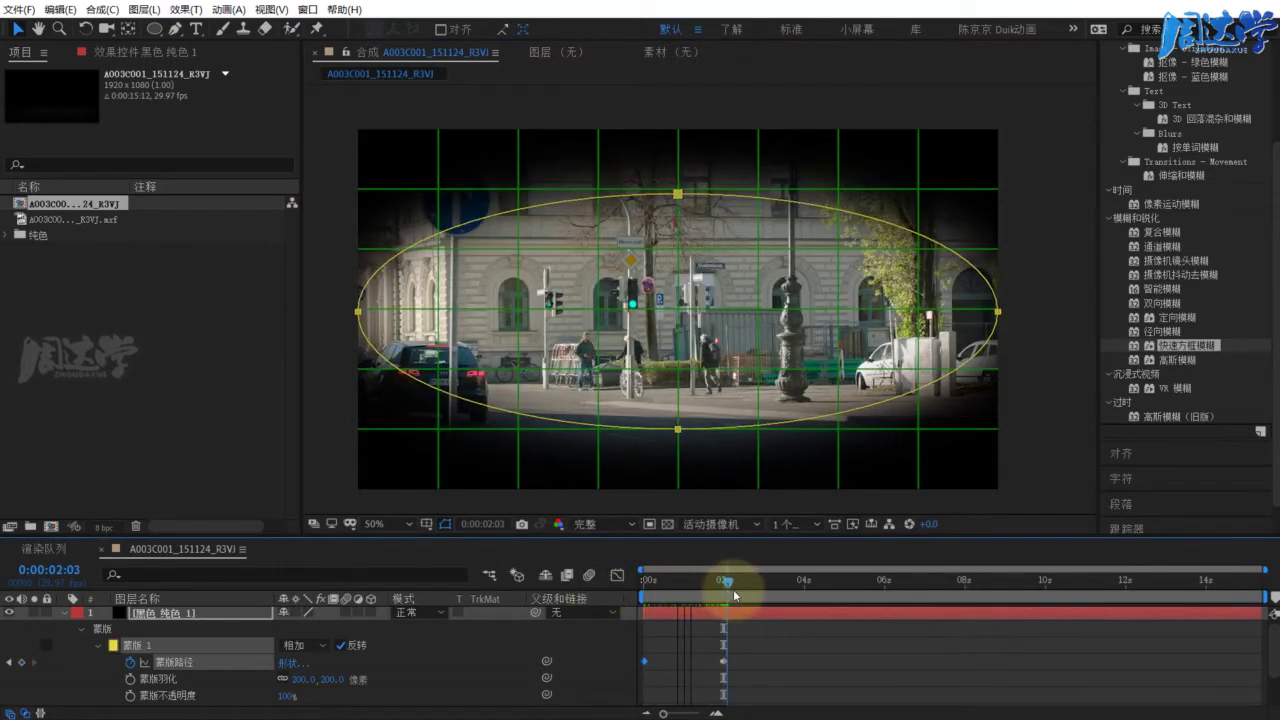
left_click_drag(727, 583, 765, 585)
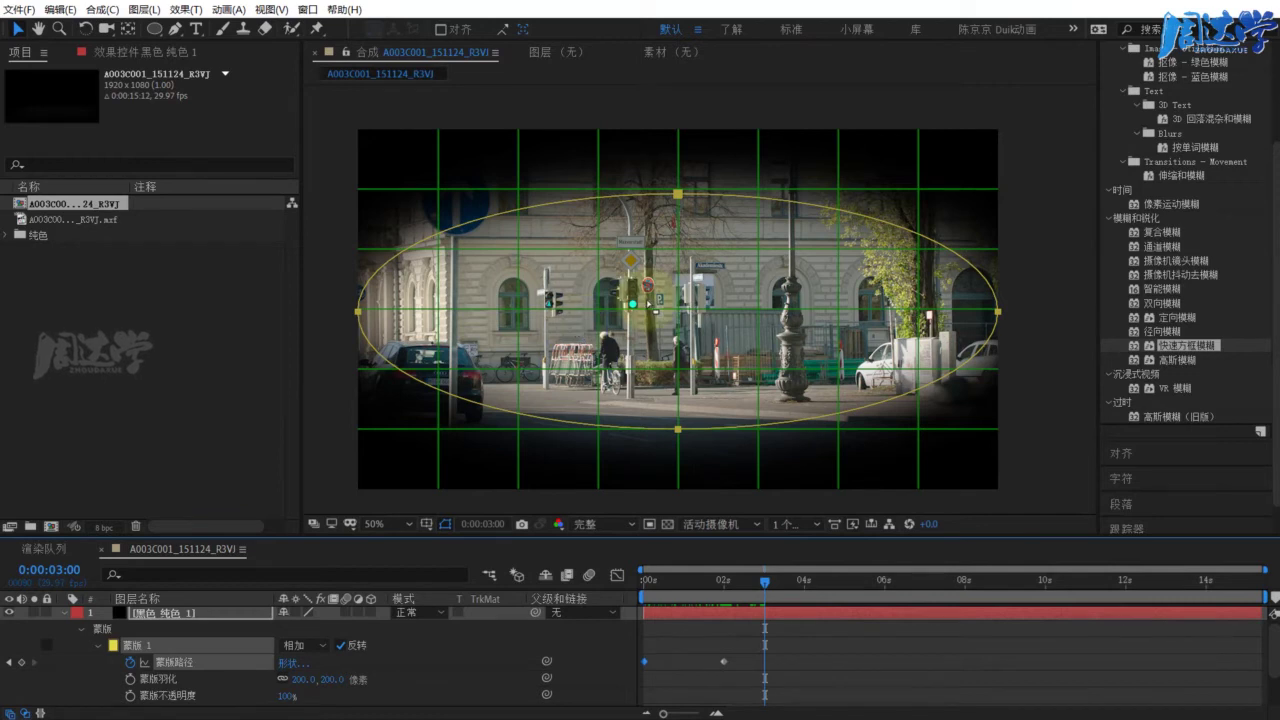
Flatten the mask back into a line in free transform and preview the open-close animation
double_click(678, 195)
left_click_drag(678, 195, 678, 426)
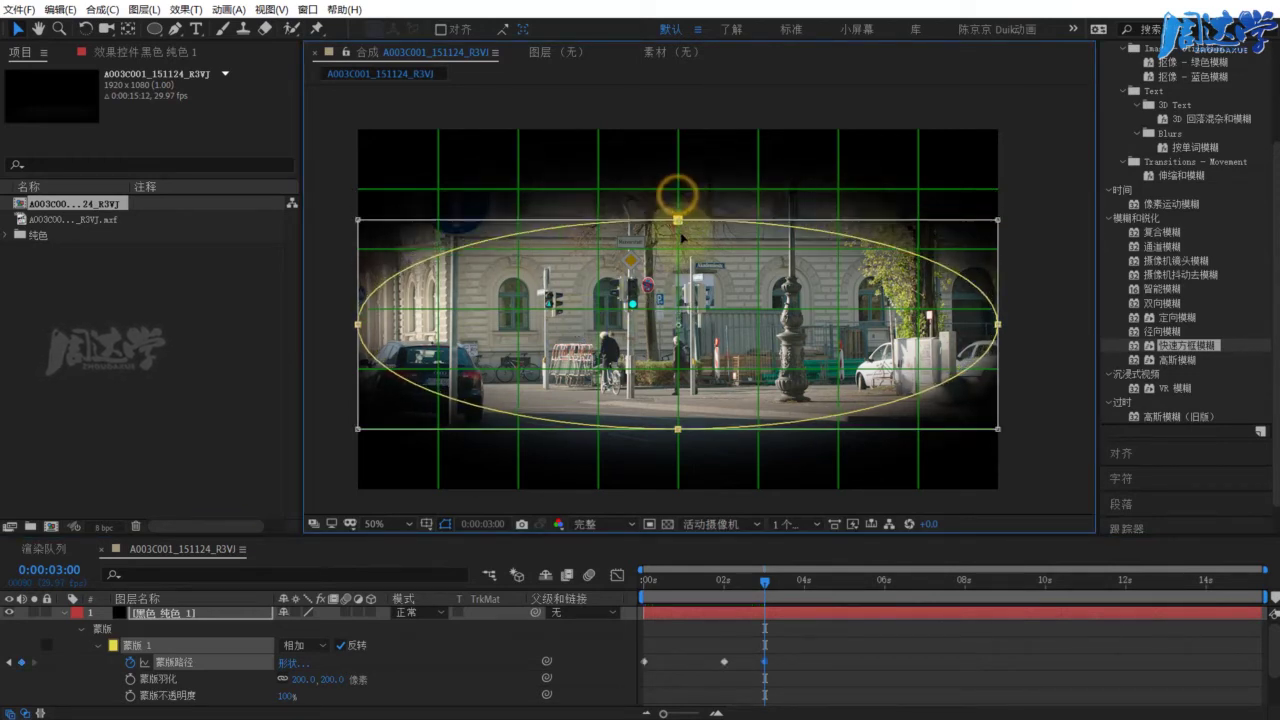
left_click(802, 582)
left_click_drag(789, 595, 643, 600)
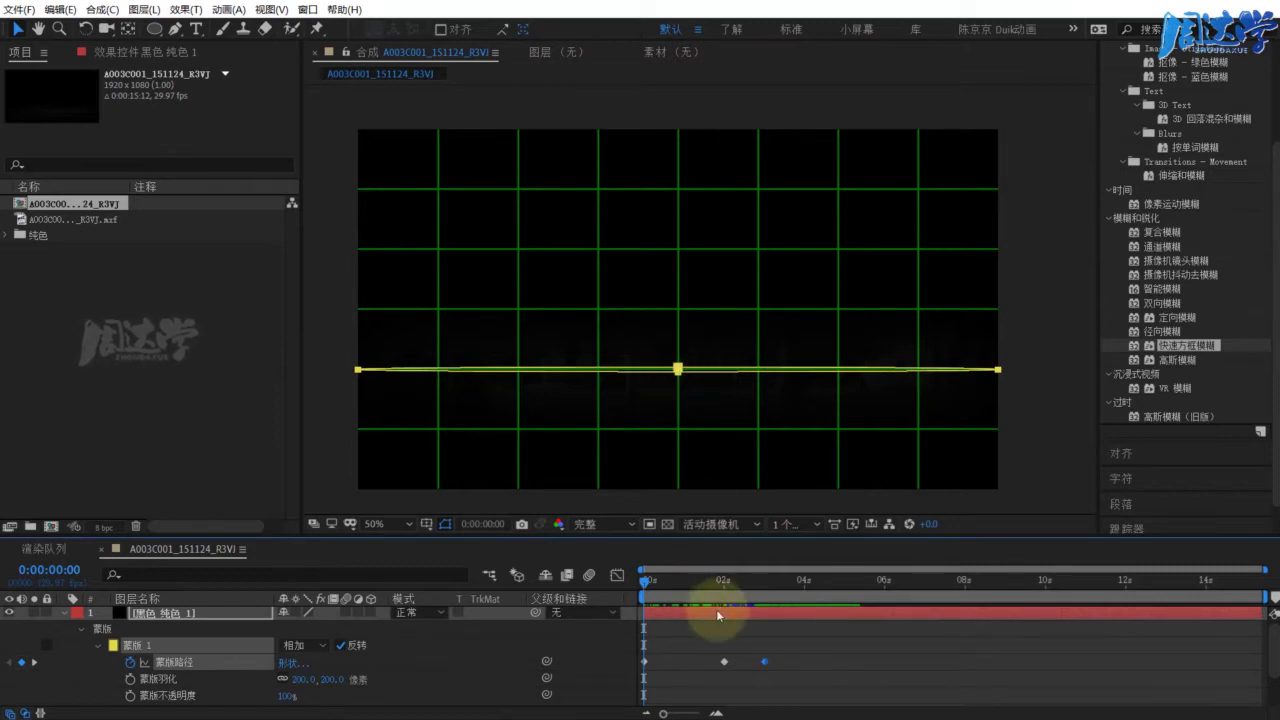
At 2 seconds, adjust the open ellipse's top and bottom edges, then preview
left_click_drag(661, 585, 723, 582)
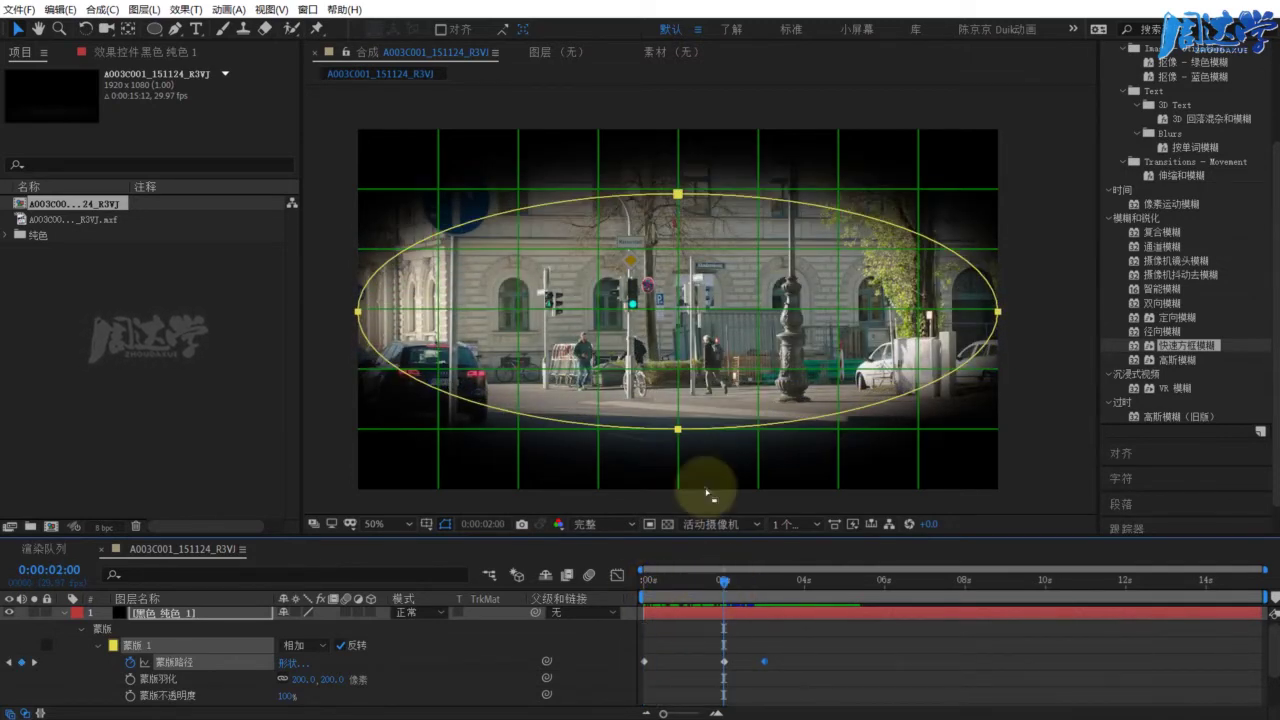
double_click(708, 431)
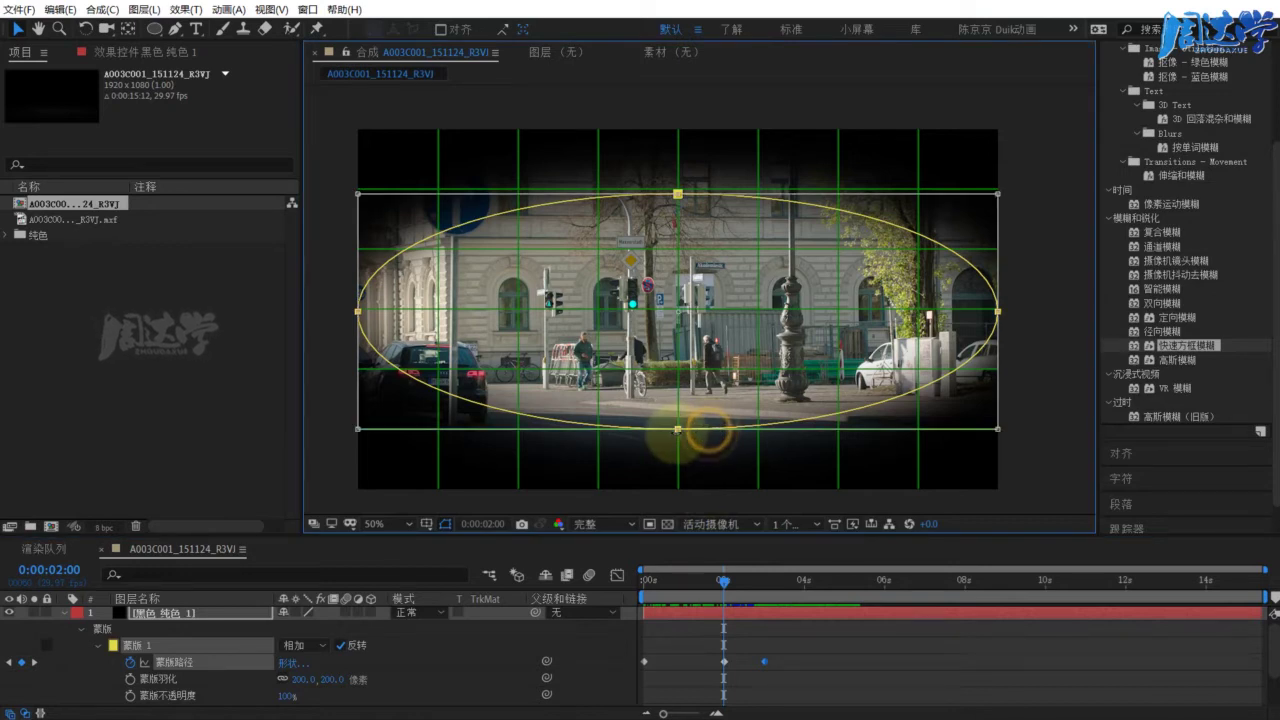
left_click_drag(676, 430, 678, 372)
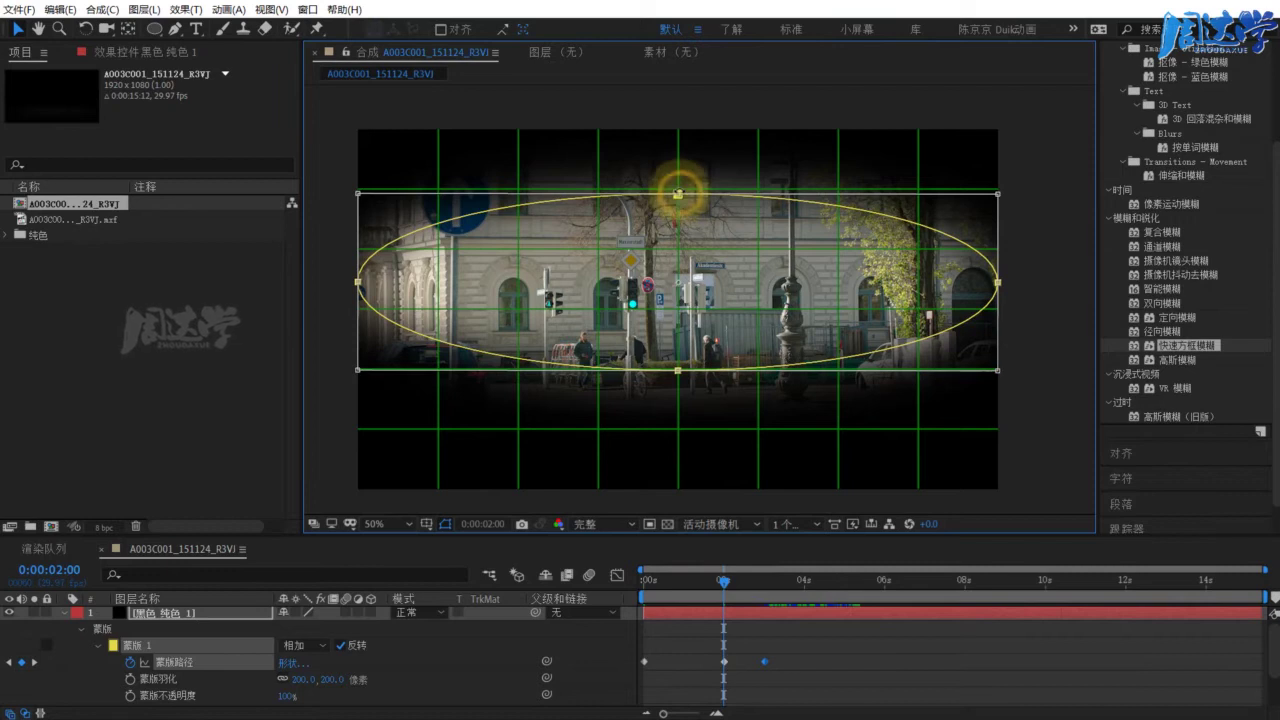
left_click_drag(678, 193, 678, 260)
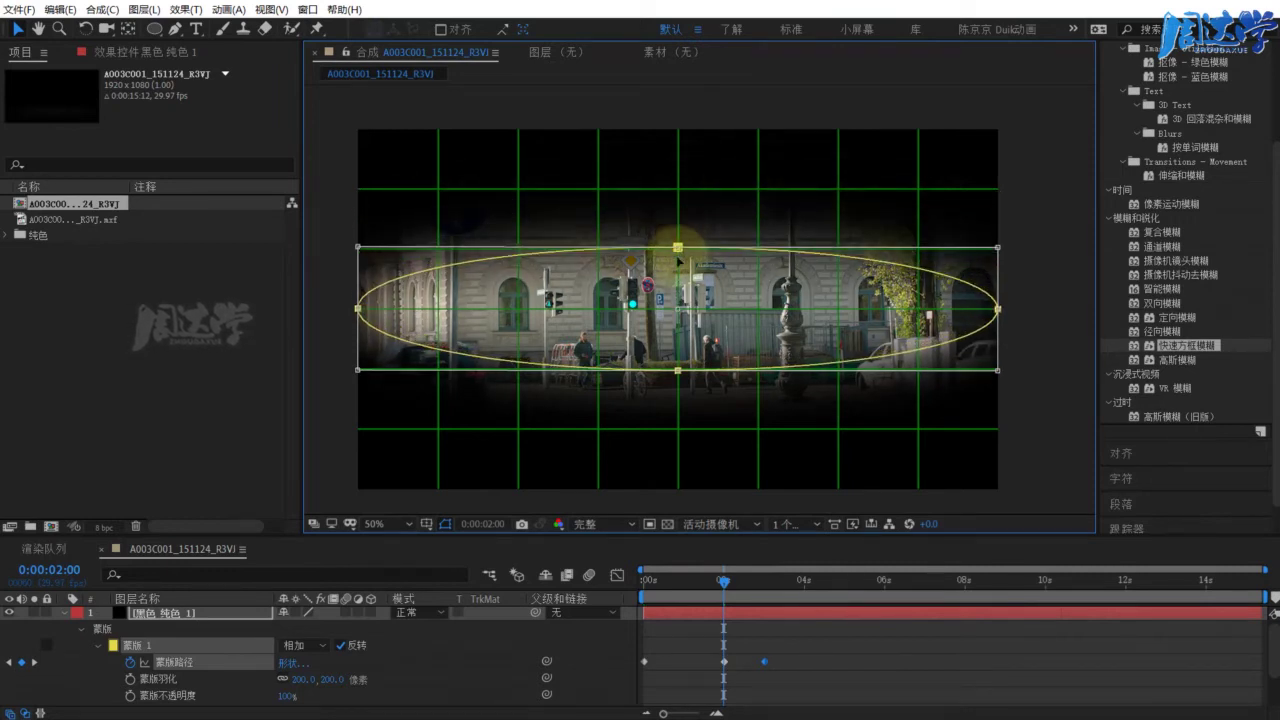
left_click_drag(678, 370, 679, 374)
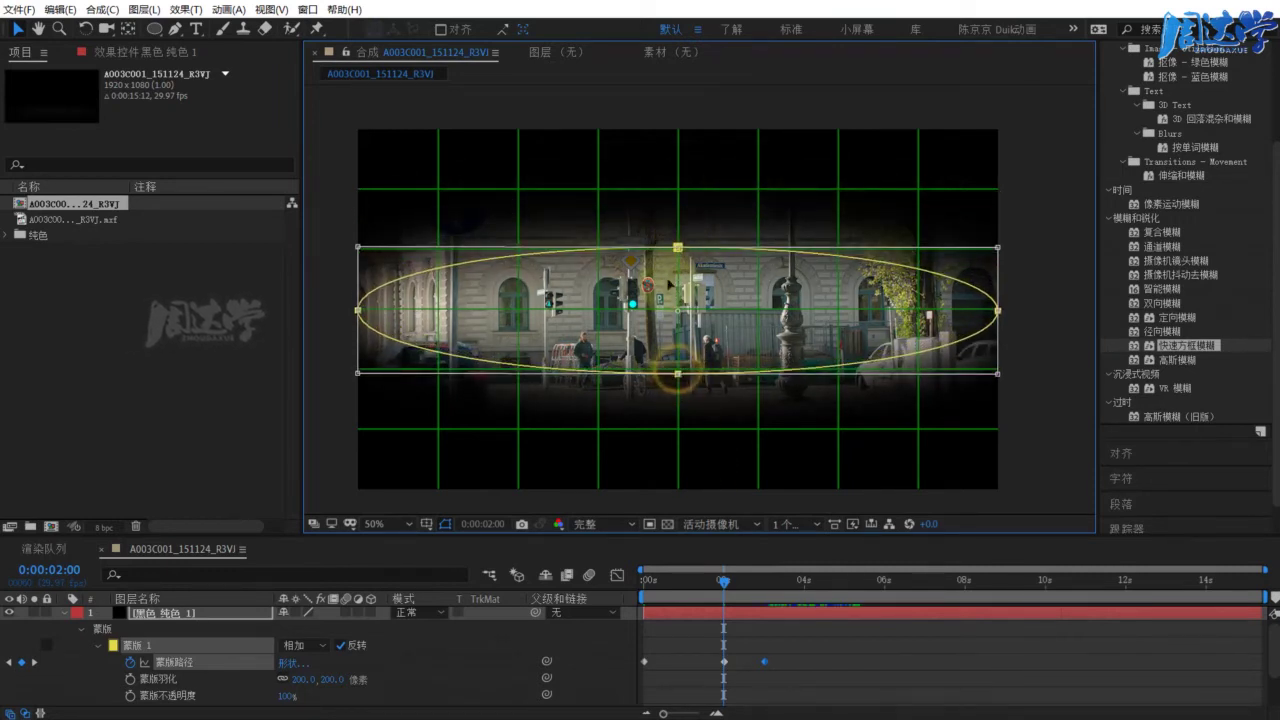
left_click_drag(678, 247, 678, 242)
left_click_drag(704, 587, 761, 591)
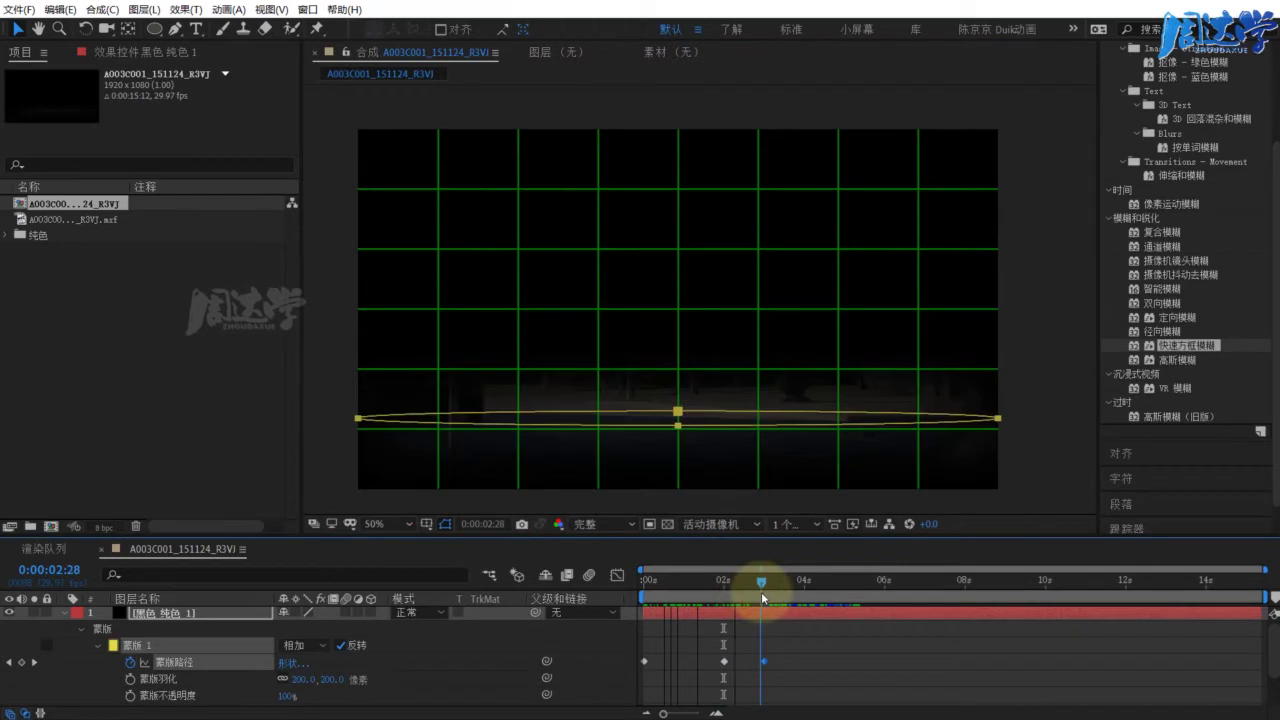
Delete the bad Mask Path keyframe and flatten the mask into a line at 0:00:02:28
key("Delete")
left_click(725, 582)
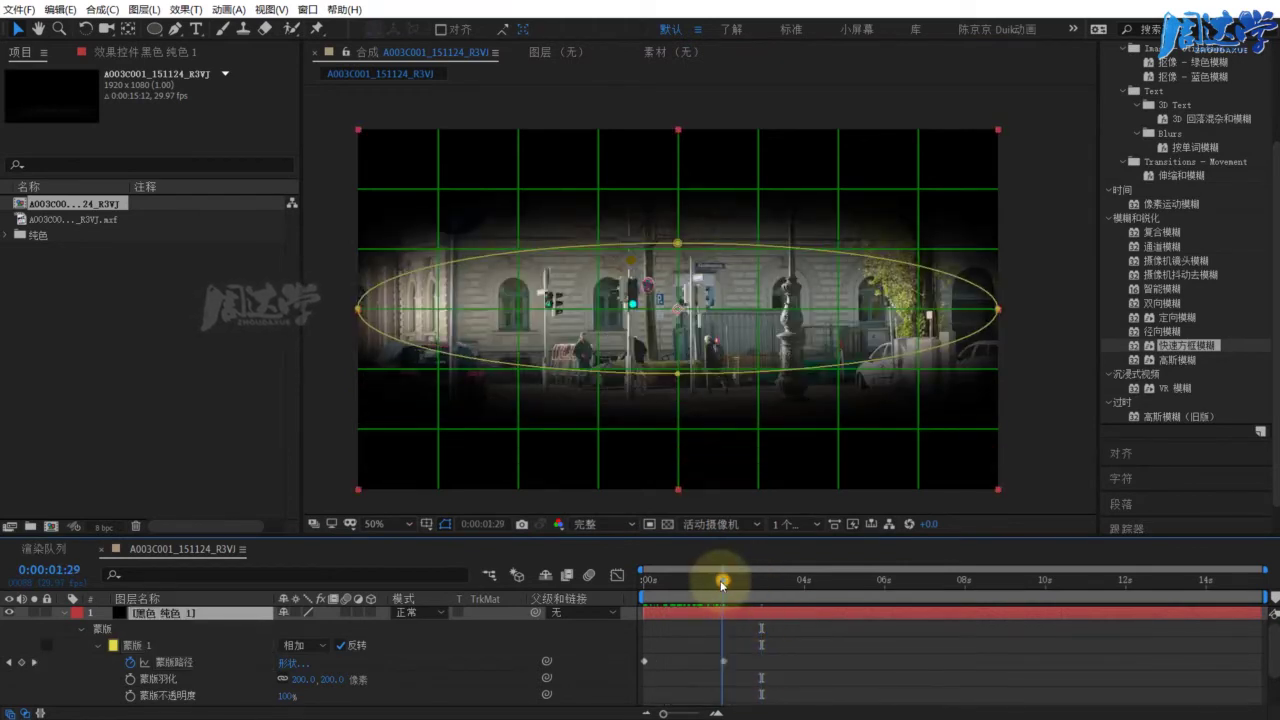
left_click_drag(725, 587, 765, 588)
left_click_drag(678, 242, 678, 370)
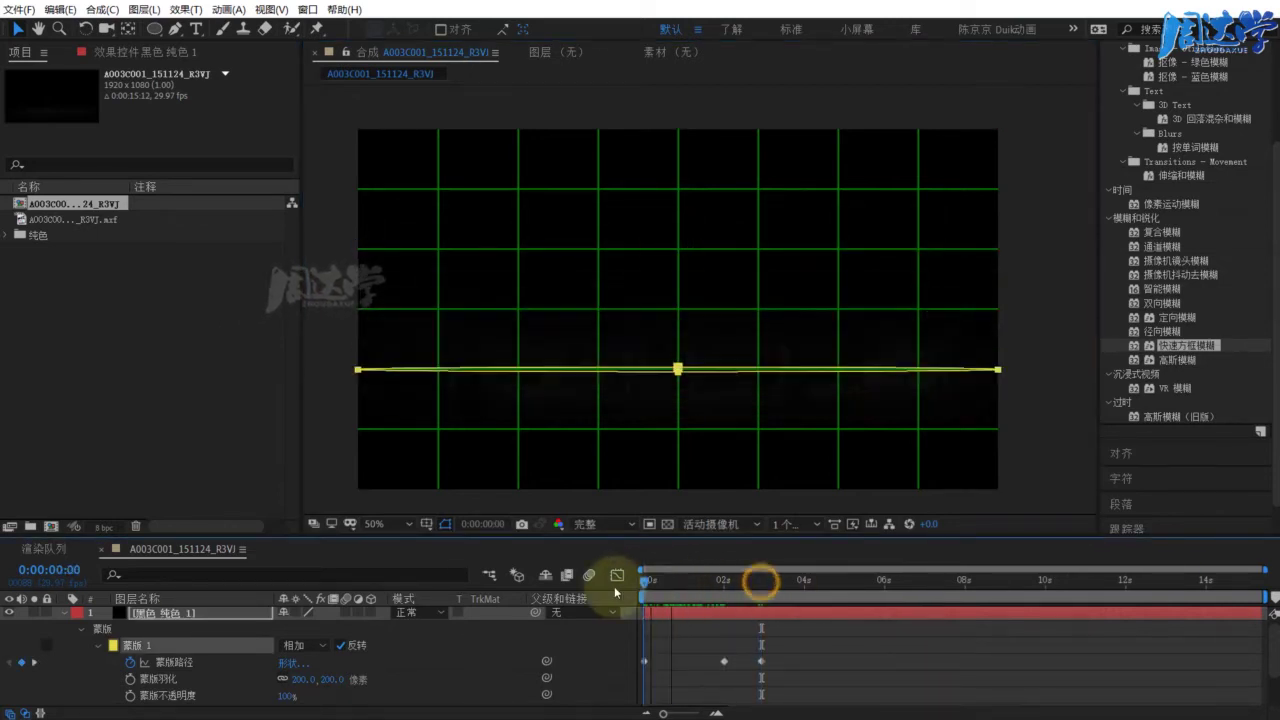
Scrub from the start to check the blink, then move the time to about 5 seconds
left_click(643, 580)
left_click_drag(665, 600, 766, 587)
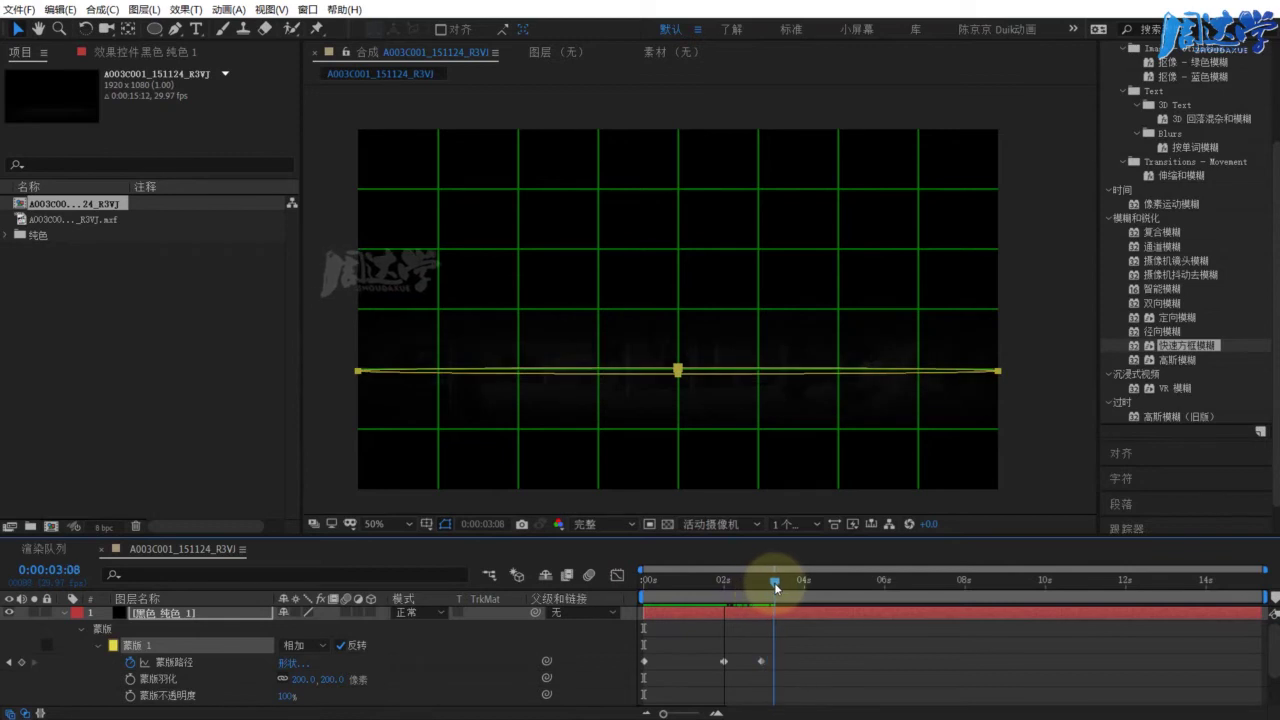
left_click_drag(843, 582, 856, 587)
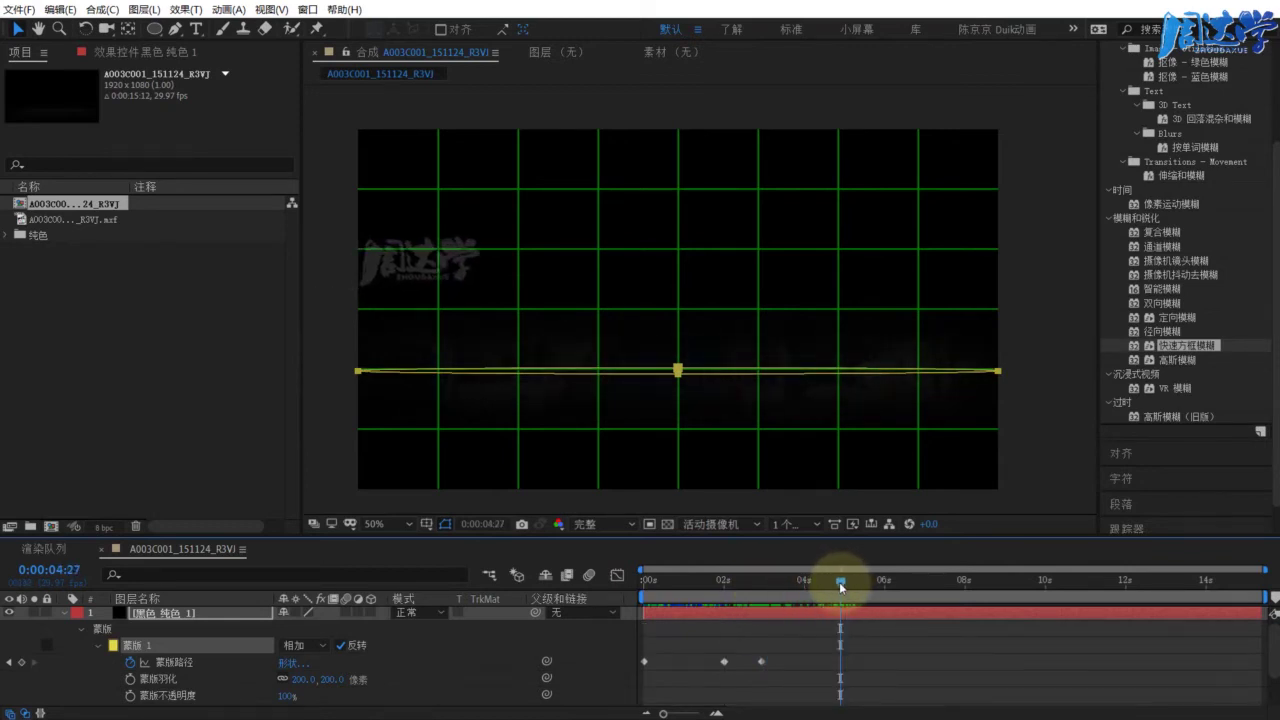
left_click_drag(765, 596, 855, 597)
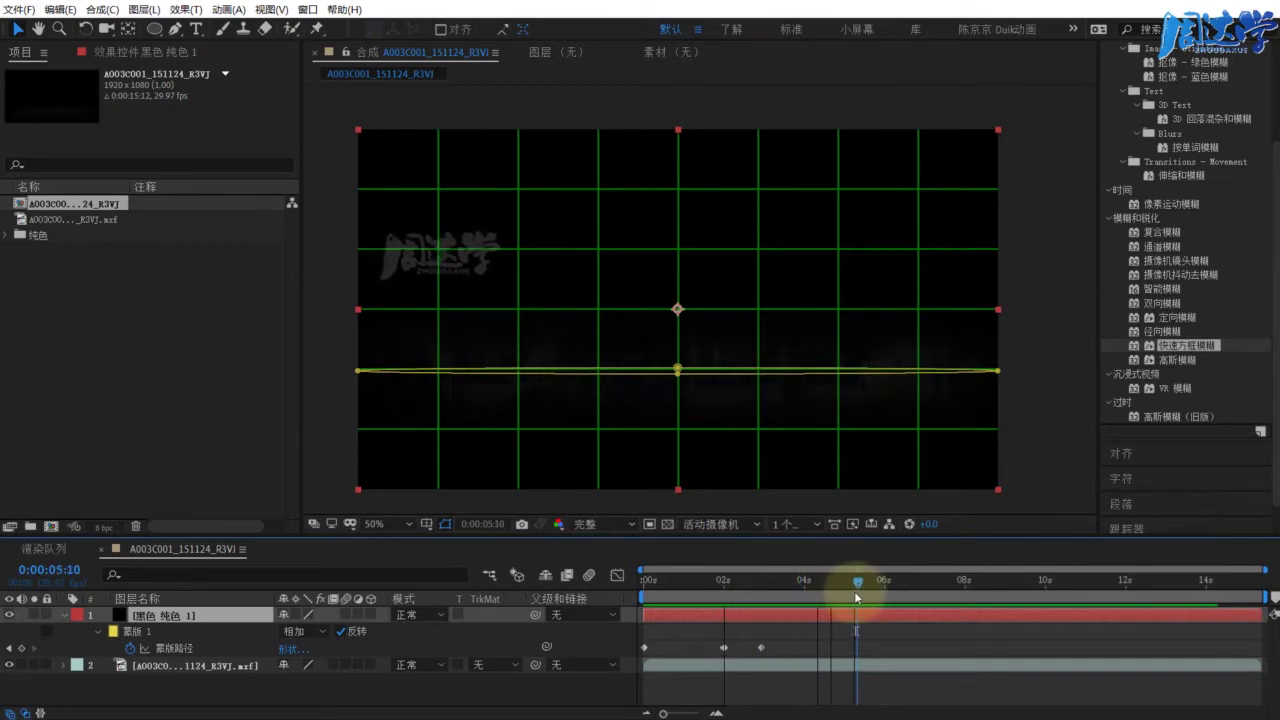
Drag the flat mask open into a wide ellipse at about 5 seconds
left_click(170, 648)
left_click(678, 370)
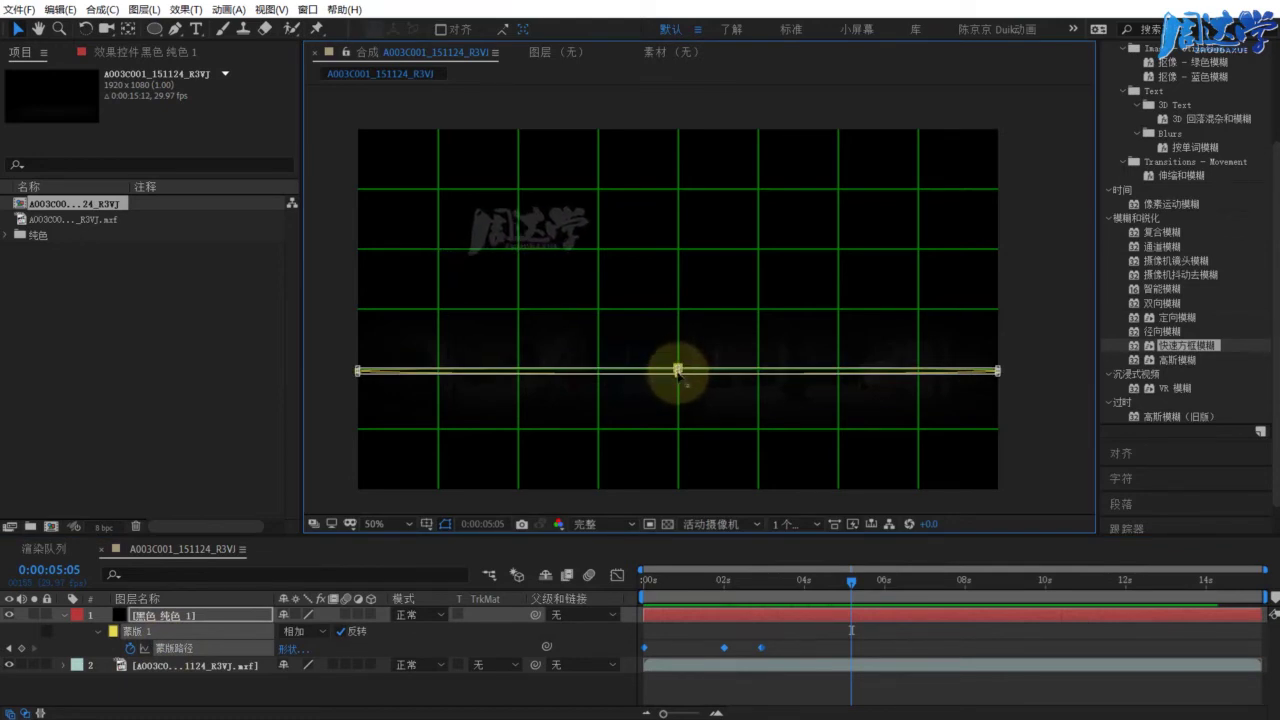
left_click_drag(678, 371, 678, 427)
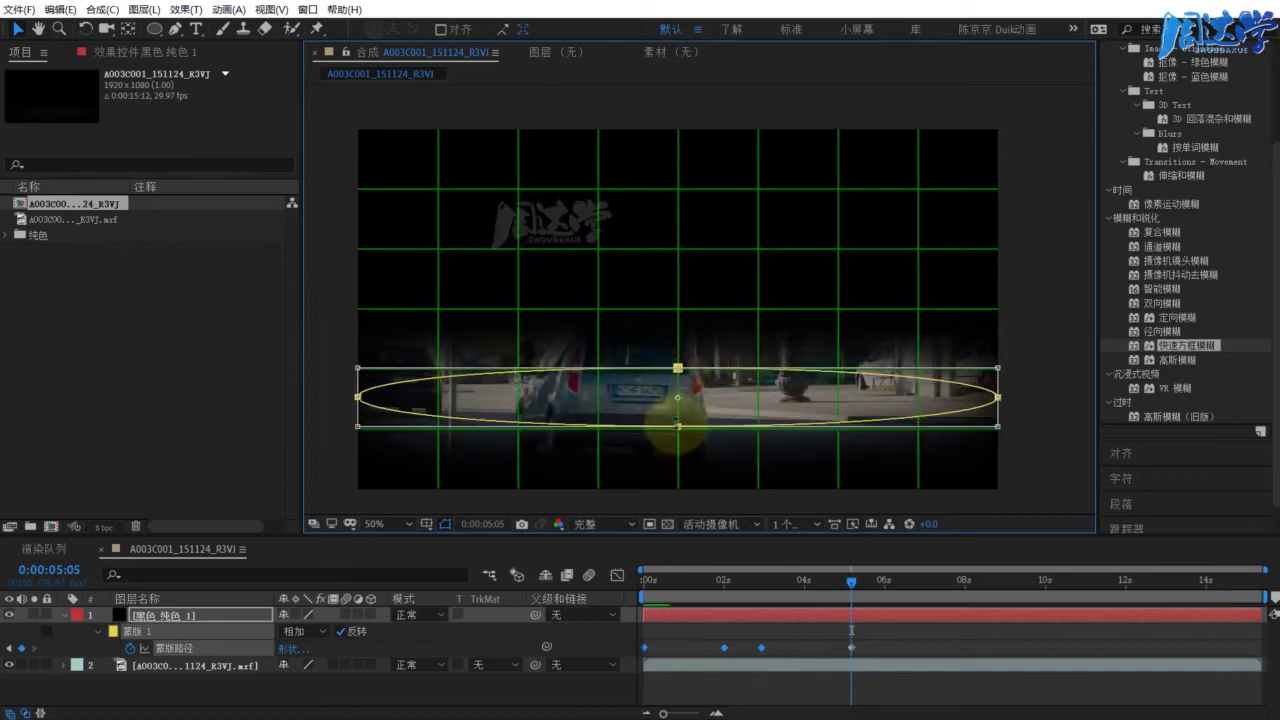
left_click_drag(678, 368, 678, 187)
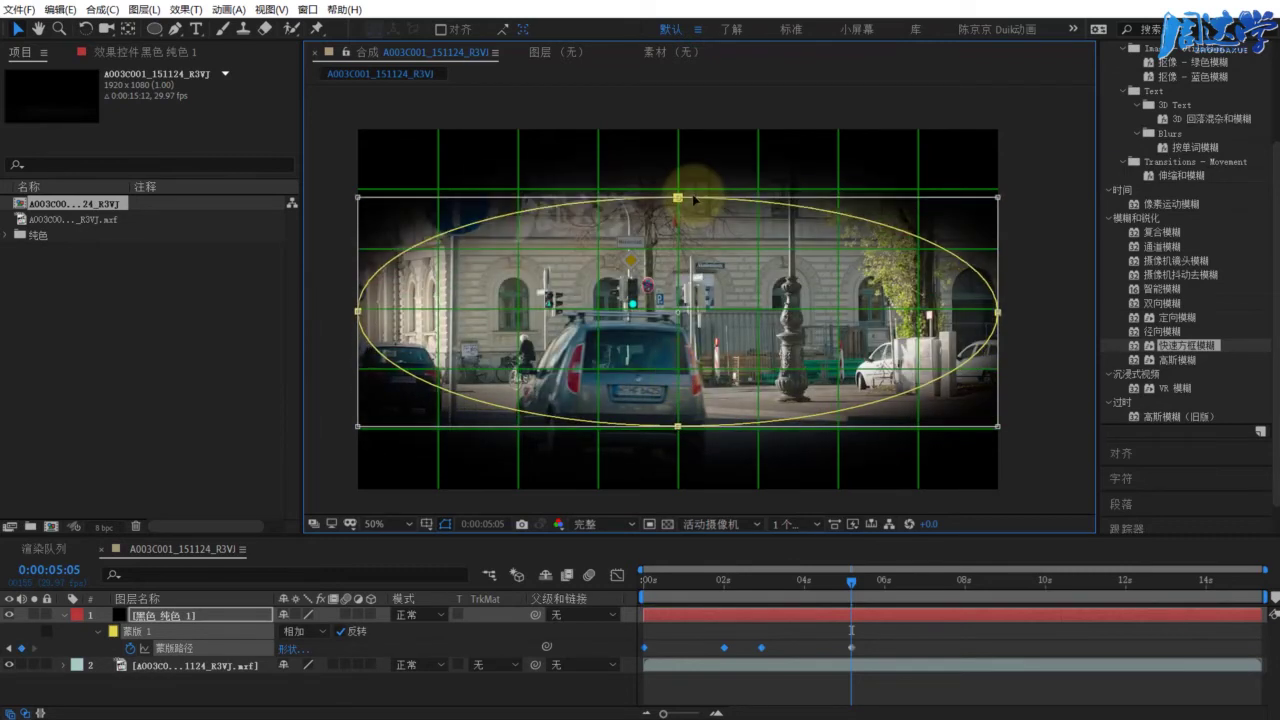
left_click(685, 426)
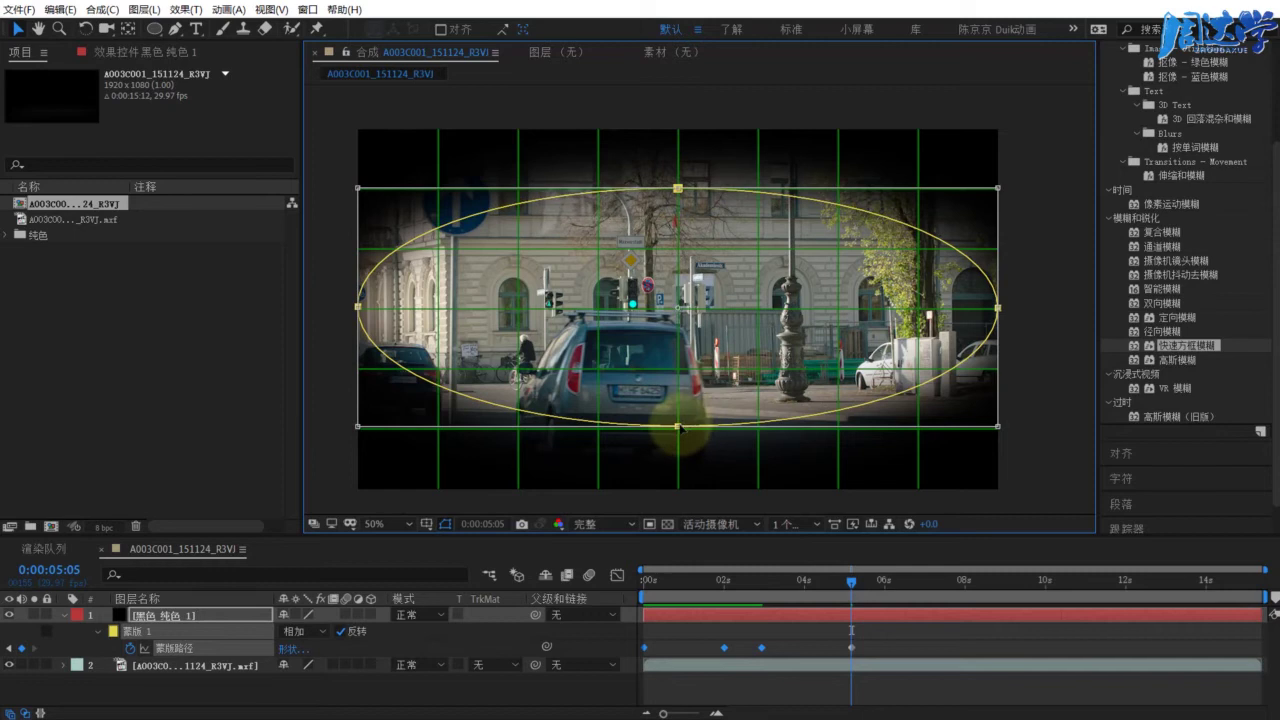
Preview the reopening, move near 10 seconds, and open the black solid's Layer panel
mouse_move(778, 580)
left_mouse_down()
mouse_move(1020, 597)
mouse_move(1008, 597)
left_mouse_up()
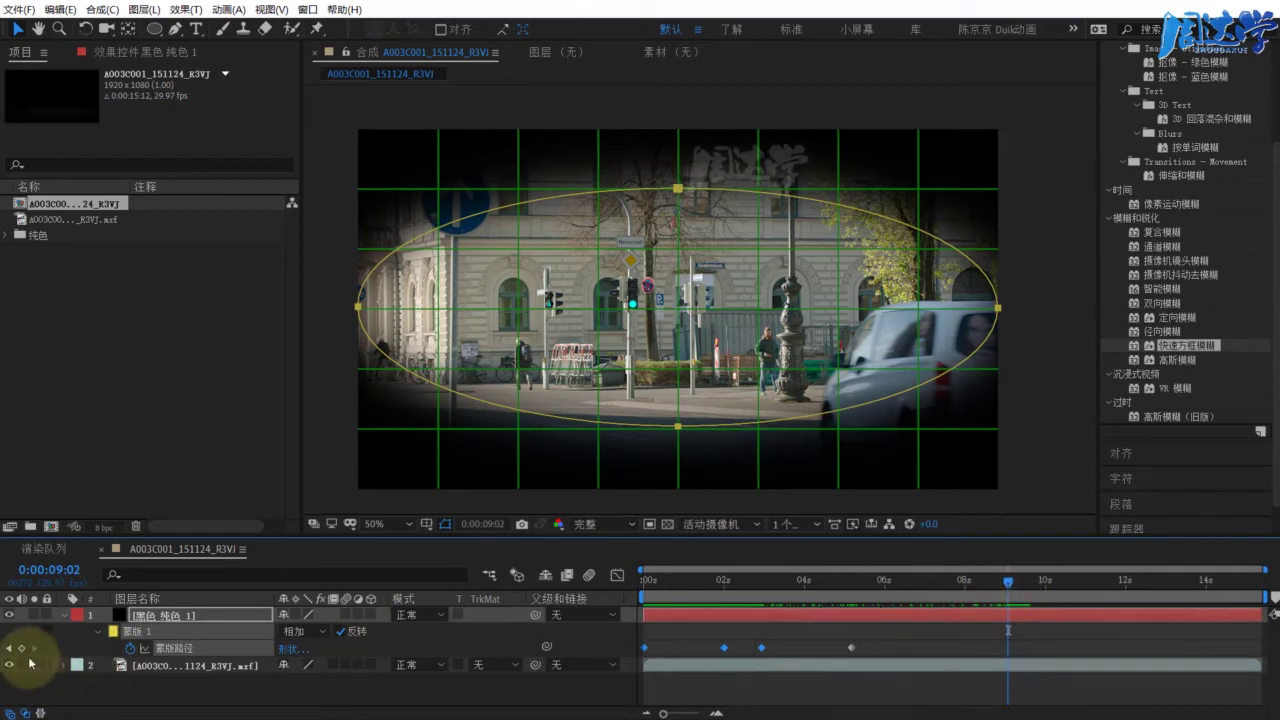
left_click_drag(1008, 580, 1044, 581)
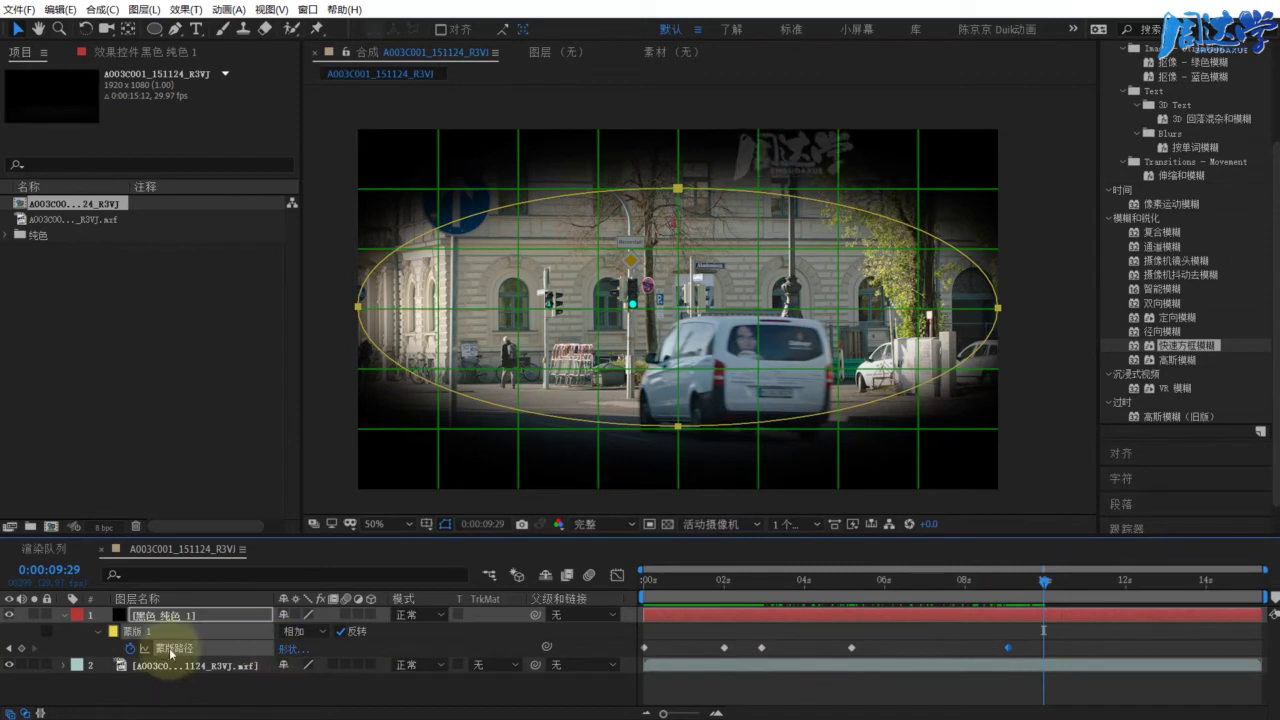
double_click(660, 198)
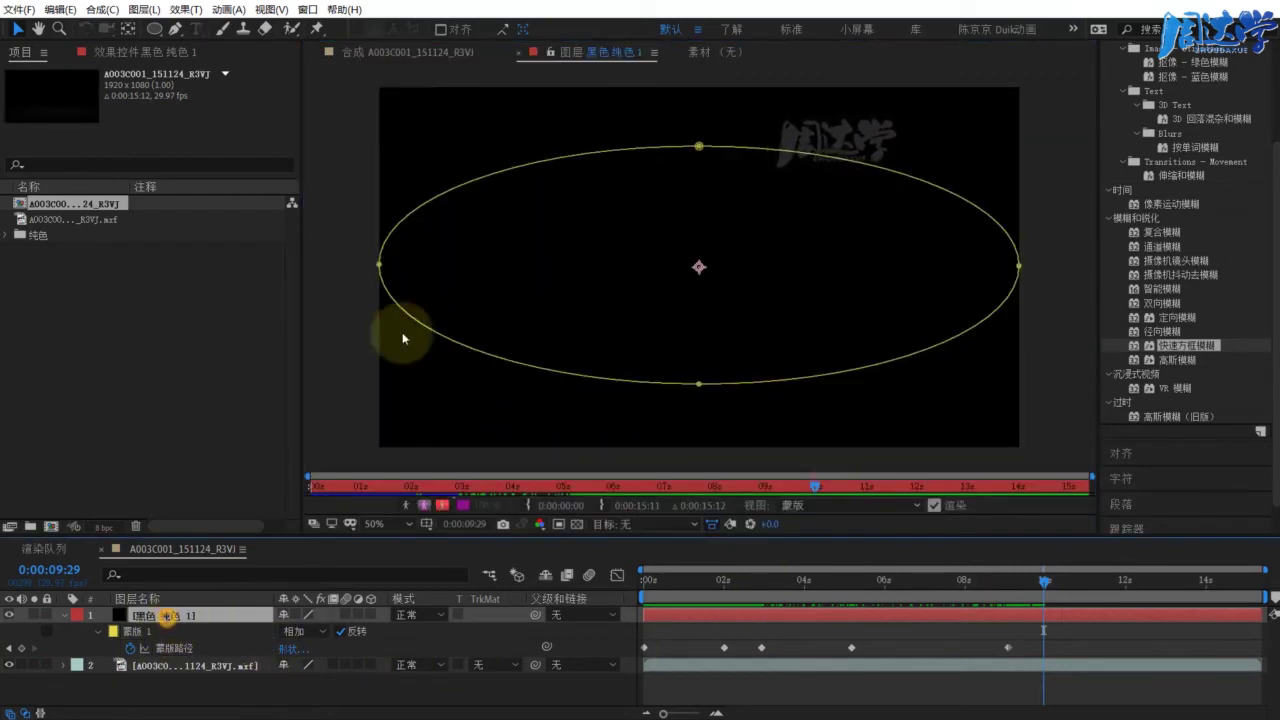
Flatten the elliptical mask into a closed line at about 10 seconds and preview from the start
left_click(418, 55)
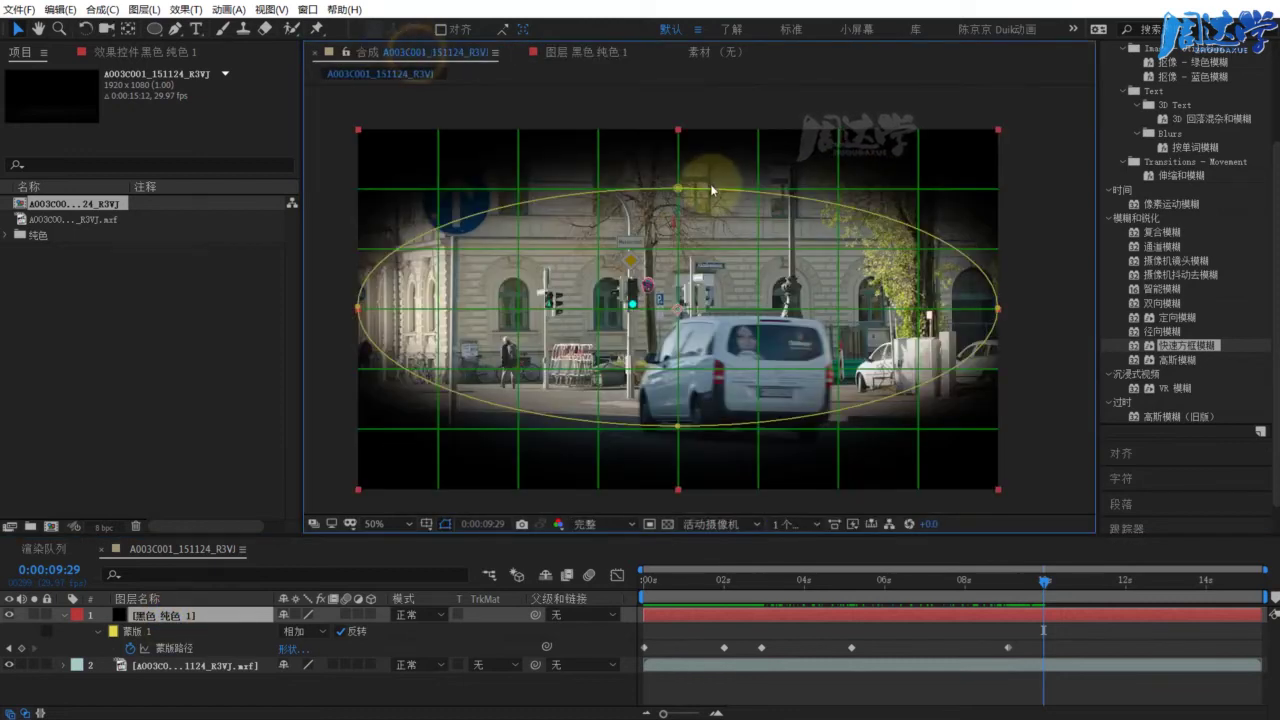
double_click(710, 188)
left_click_drag(678, 188, 702, 422)
mouse_move(1030, 581)
left_mouse_down()
mouse_move(687, 585)
mouse_move(1060, 597)
left_mouse_up()
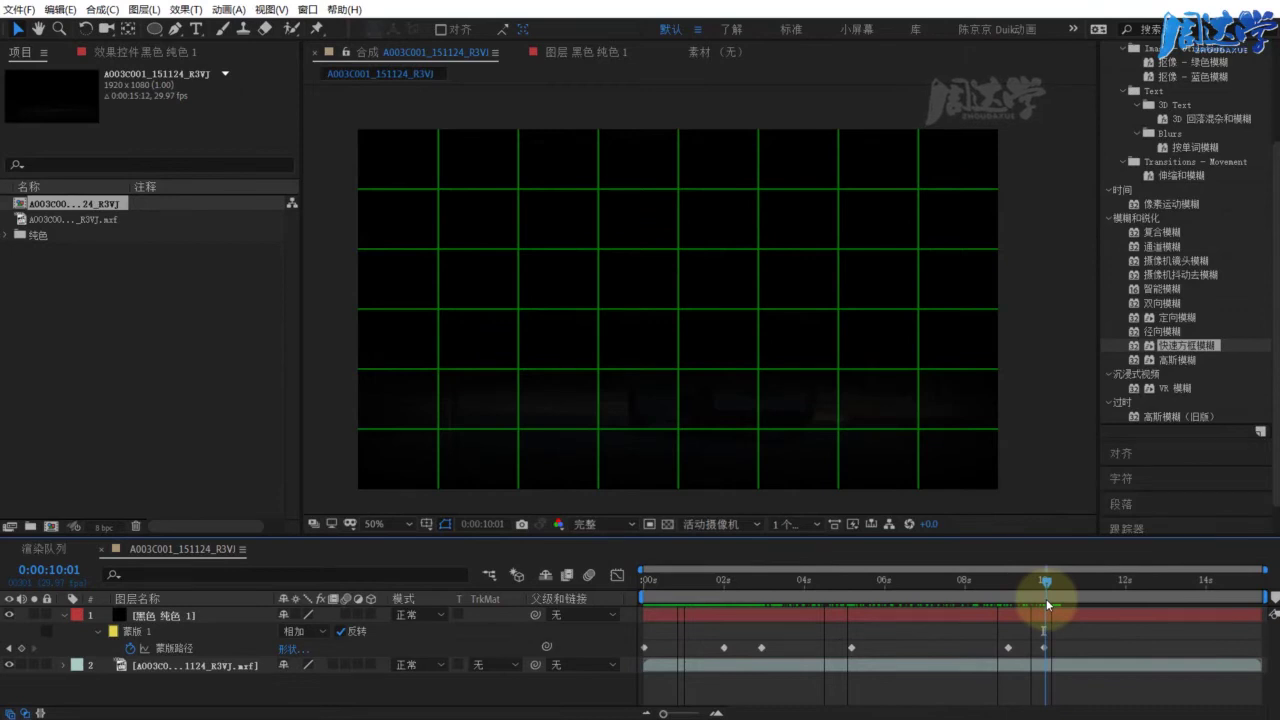
Turn off the Proportional Grid overlay in the viewer's grid and guide options
left_click_drag(970, 582, 911, 582)
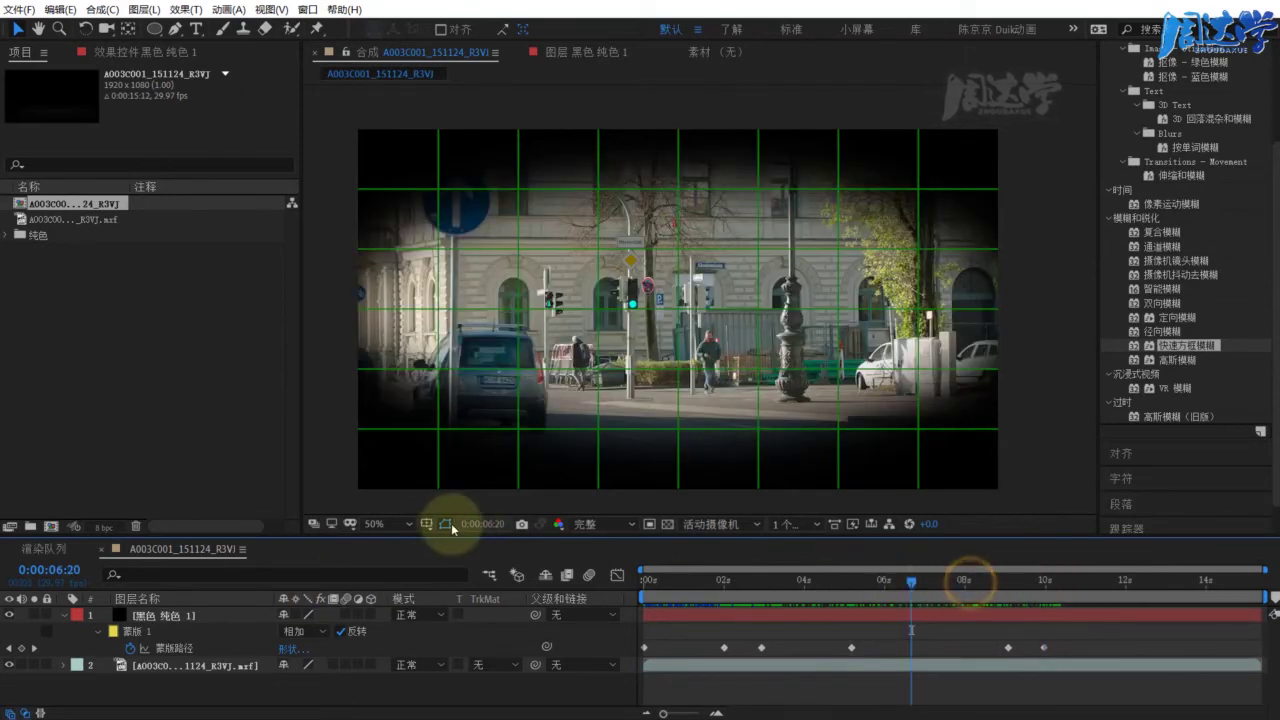
left_click(425, 523)
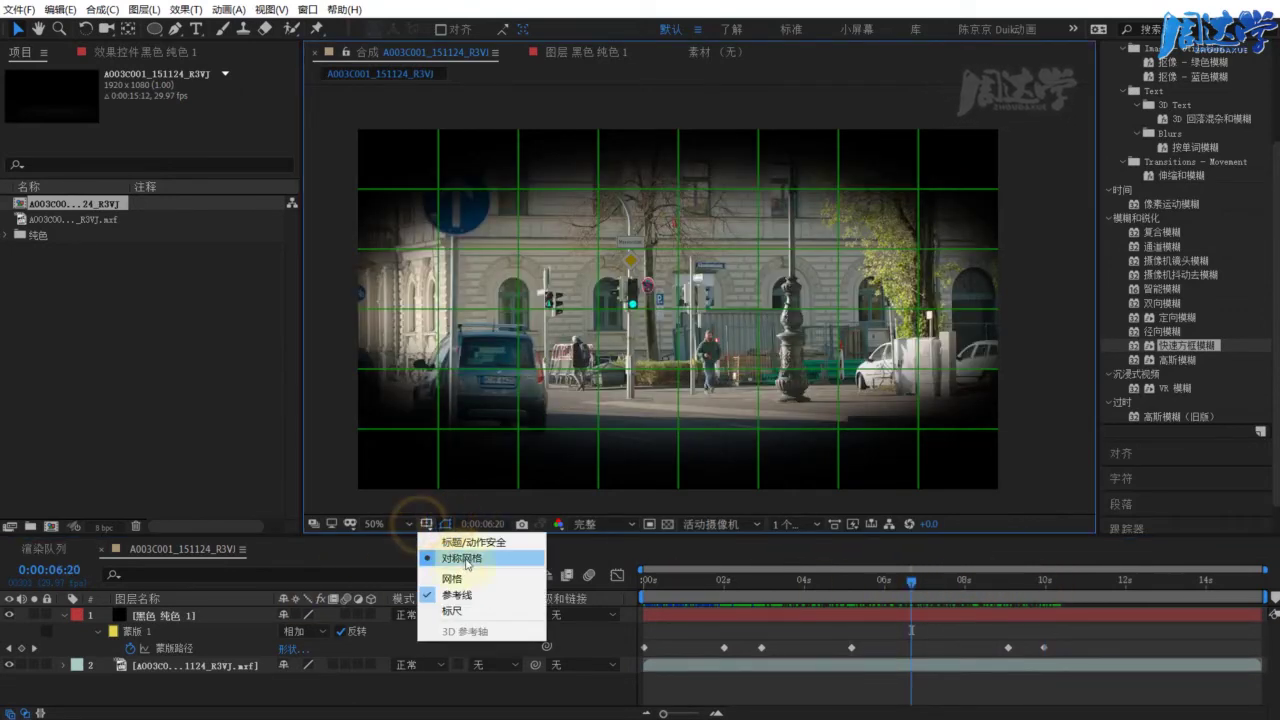
left_click(465, 564)
Review the eye opening over the first seconds, then select the street footage layer
mouse_move(884, 587)
left_mouse_down()
mouse_move(636, 547)
mouse_move(624, 453)
left_mouse_up()
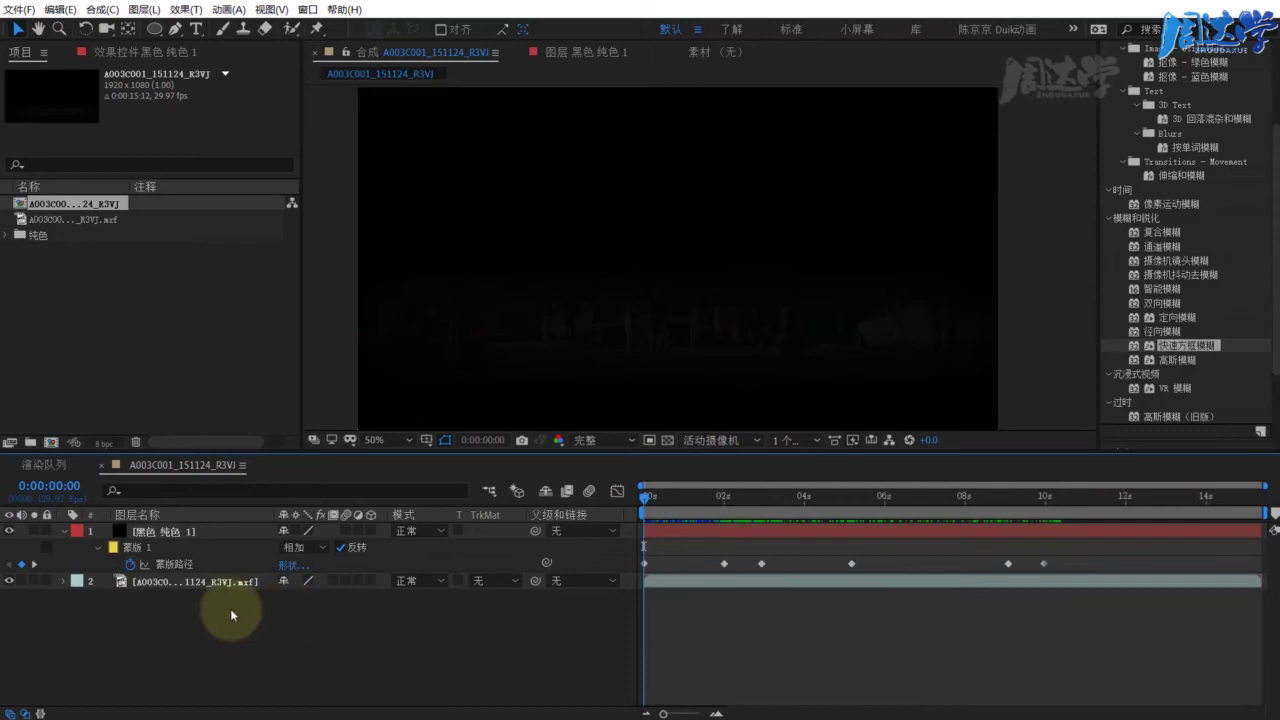
mouse_move(736, 497)
left_mouse_down()
mouse_move(751, 508)
mouse_move(677, 502)
left_mouse_up()
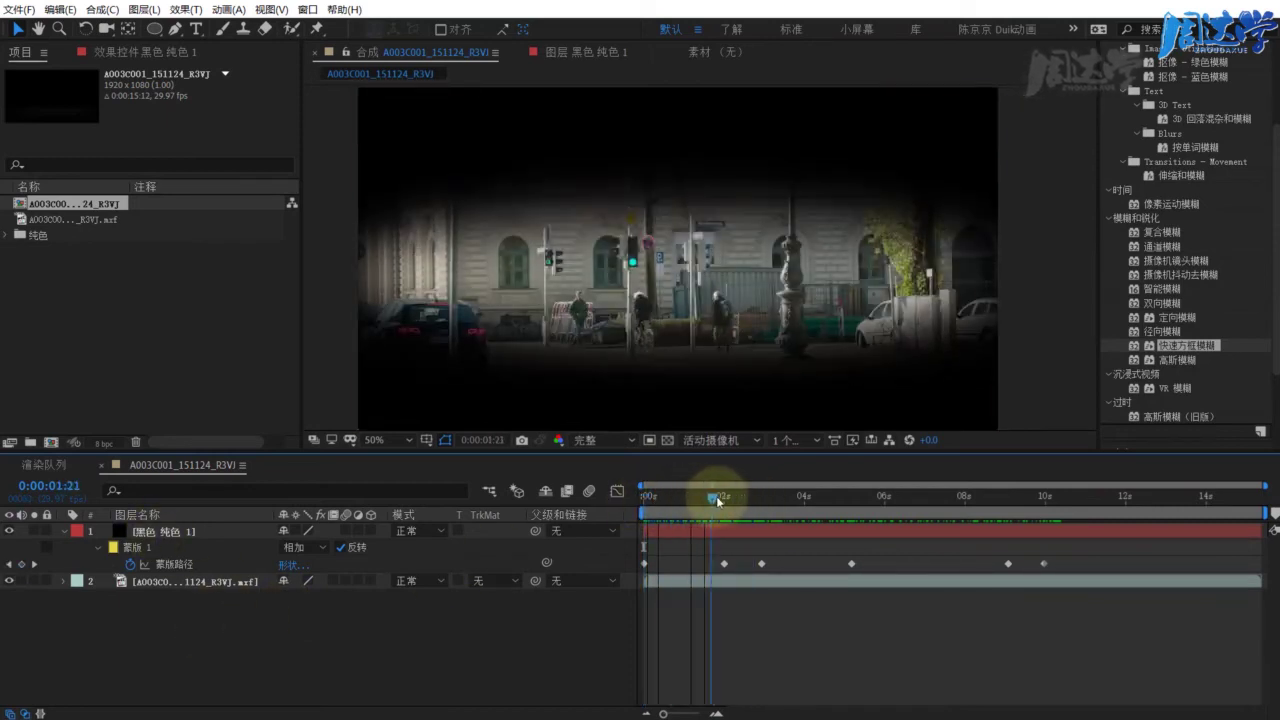
left_click(170, 564)
left_click_drag(685, 494, 703, 494)
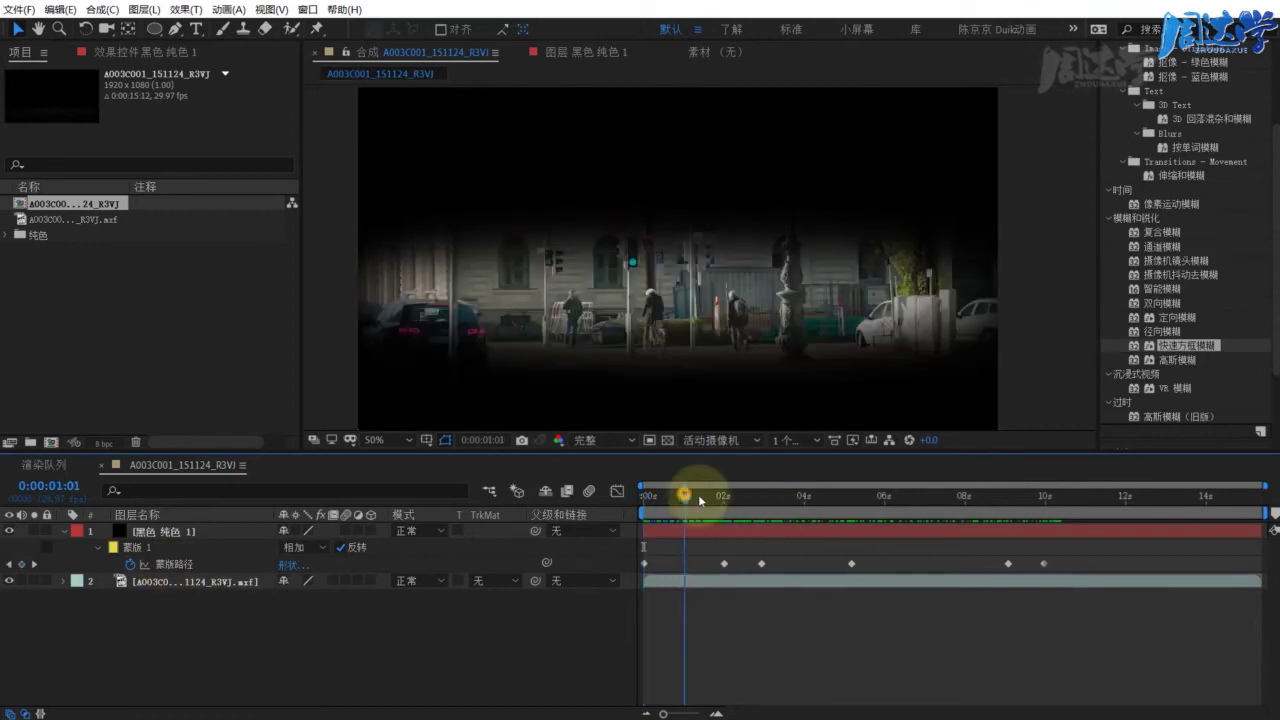
left_click(197, 580)
Apply the Fast Box Blur effect from Effects & Presets to the street footage layer
scroll(1147, 296, "up", 3)
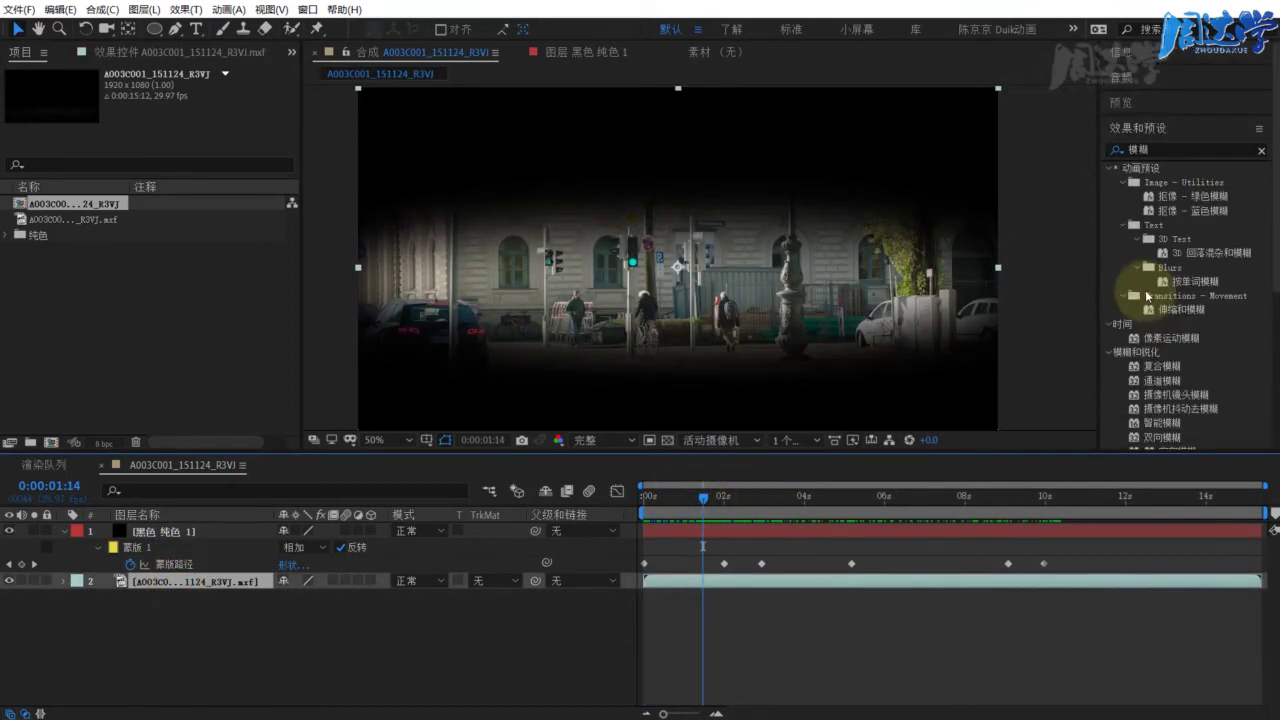
scroll(1177, 350, "down", 3)
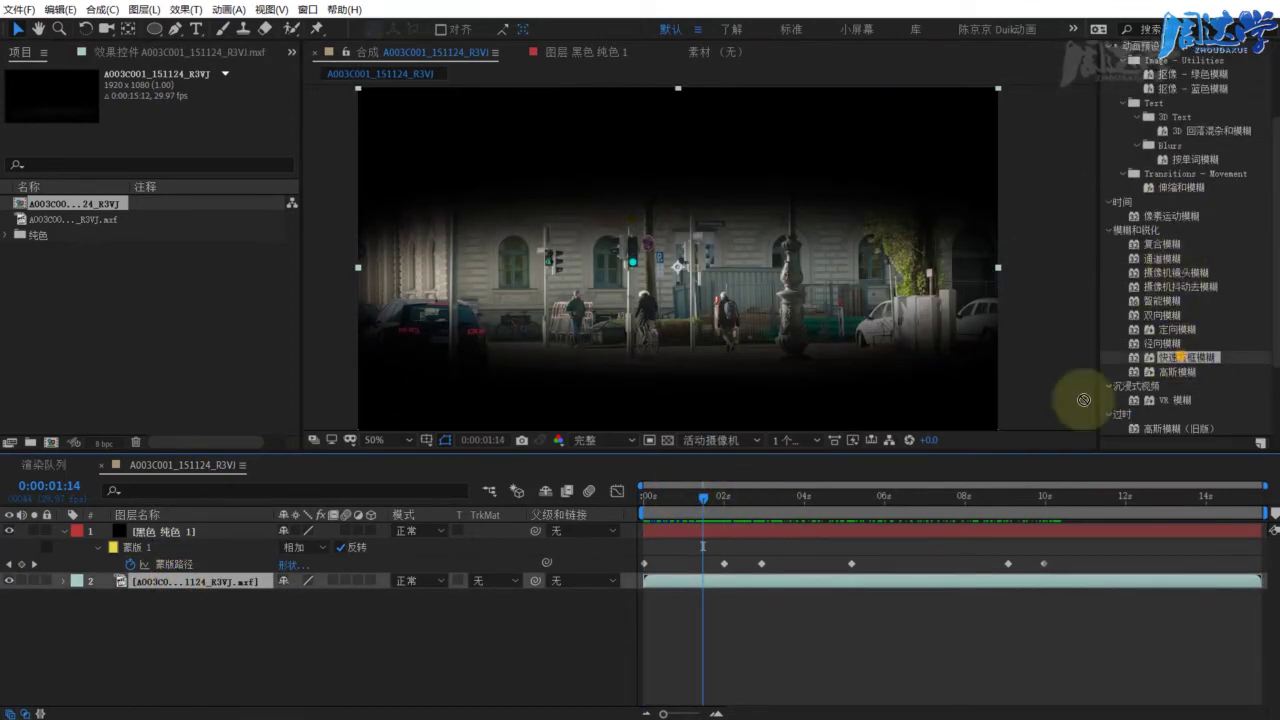
left_click_drag(1084, 400, 220, 580)
left_click_drag(710, 497, 704, 497)
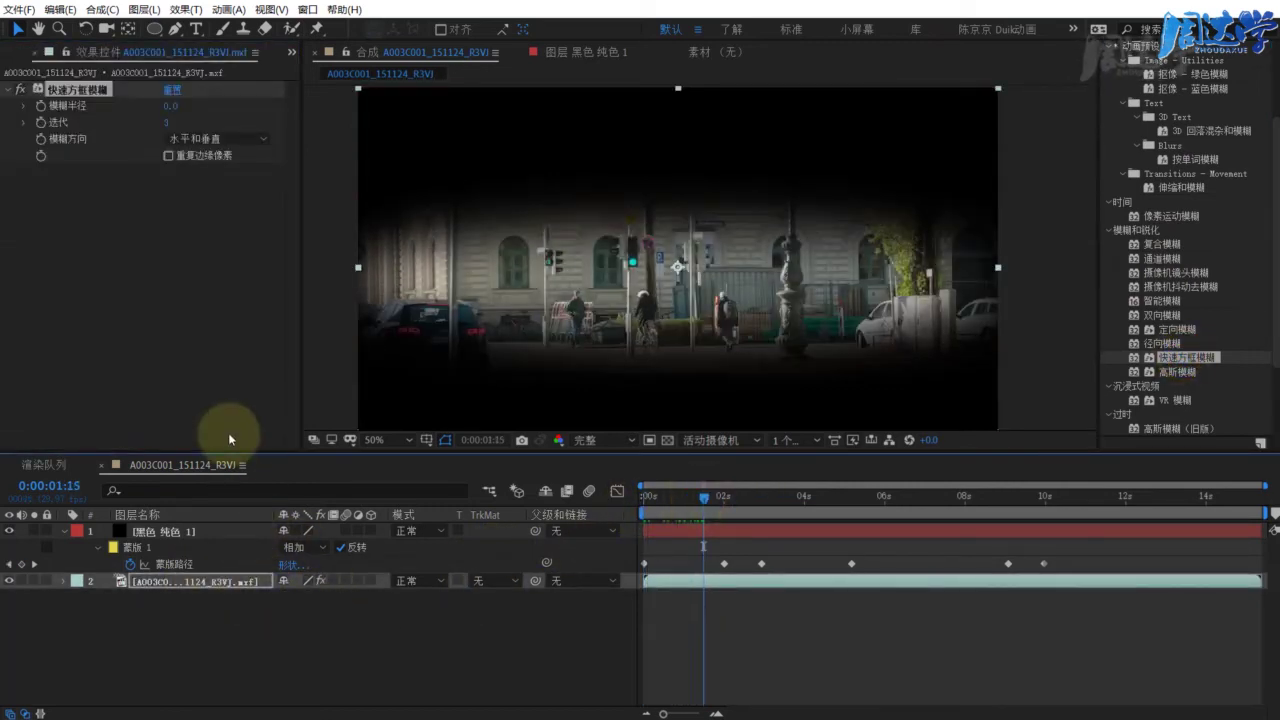
Keyframe a Blur Radius of 5.0 at 0:00:00:00 and preview the blurred footage
left_click_drag(170, 107, 165, 106)
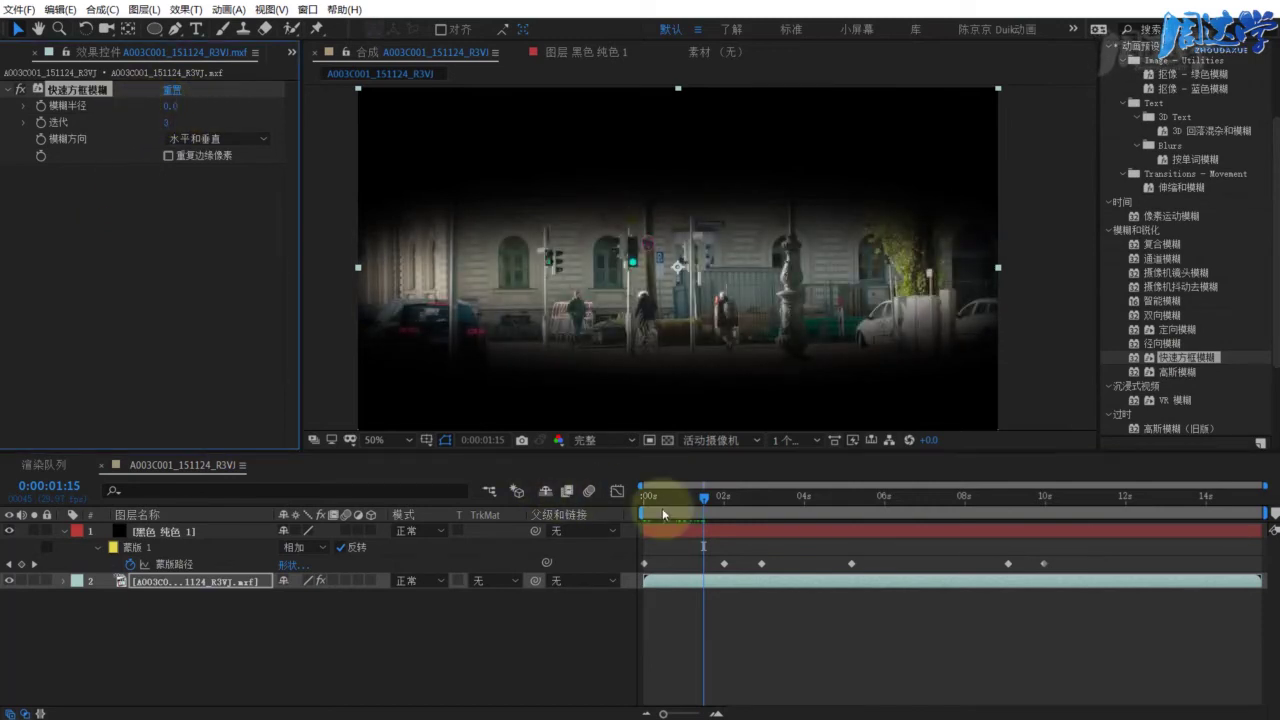
left_click_drag(663, 514, 641, 505)
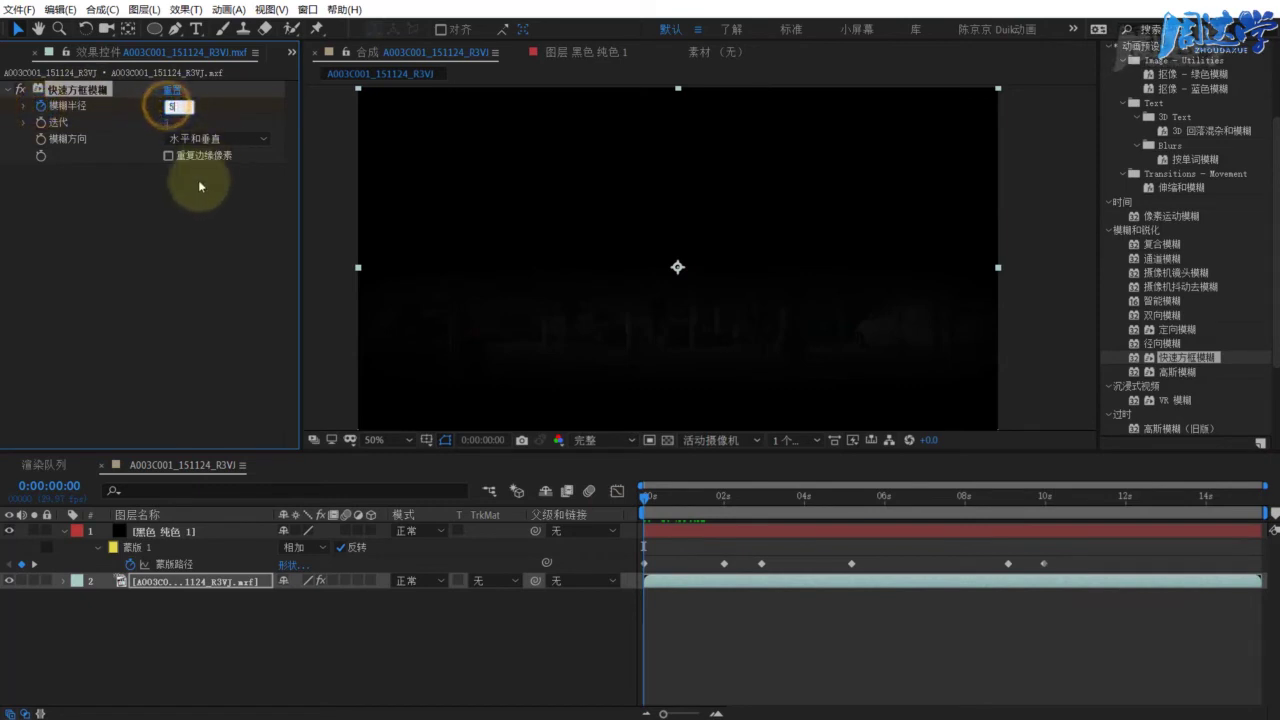
left_click(168, 236)
key("space")
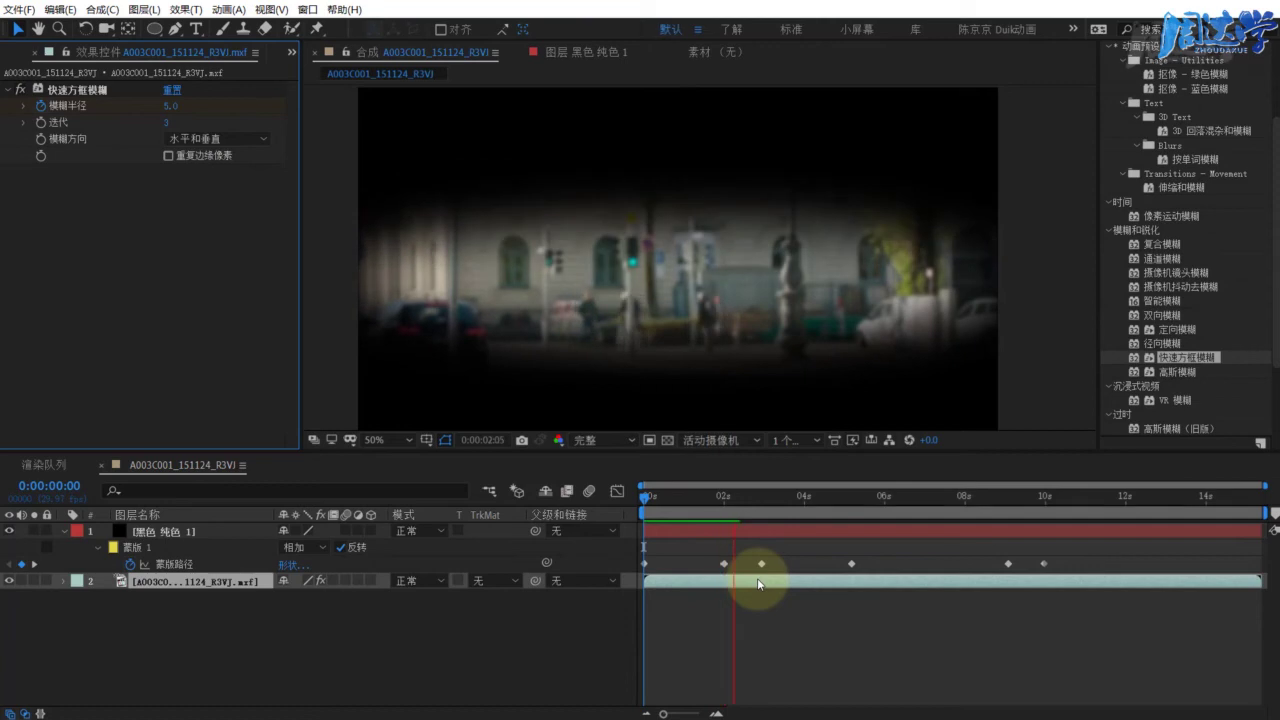
key("space")
left_click_drag(660, 507, 761, 511)
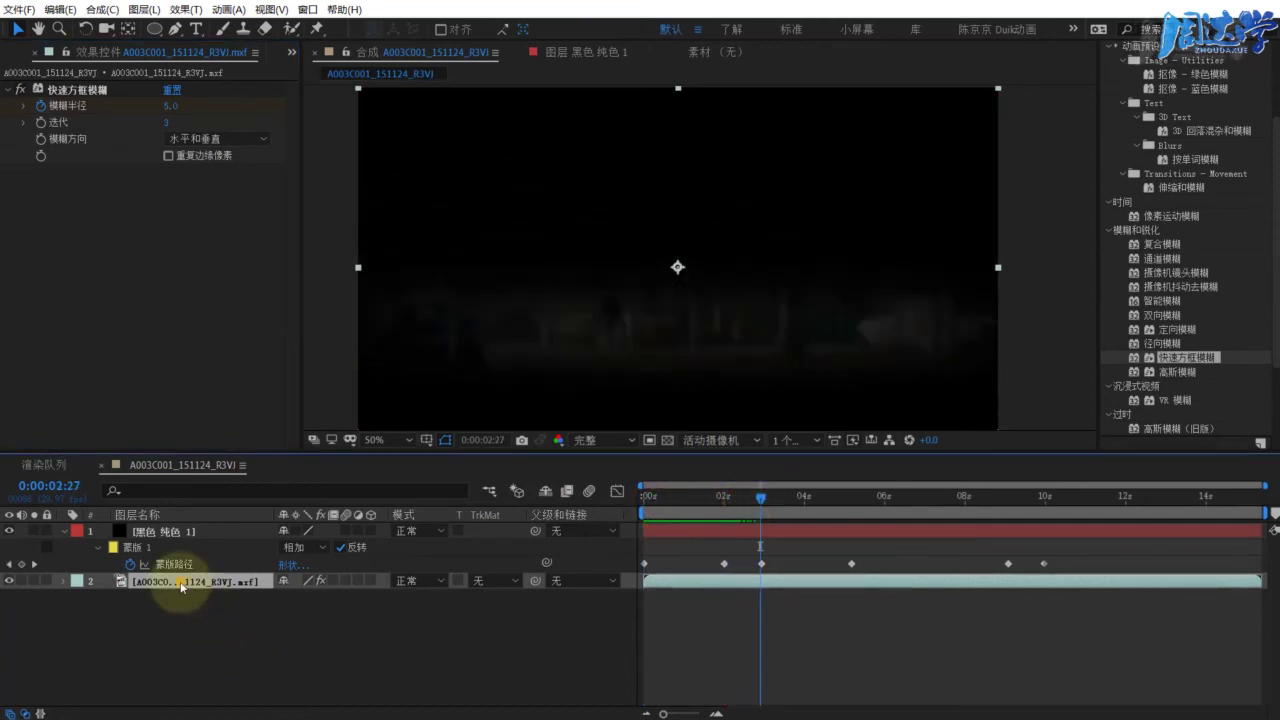
Add a Blur Radius keyframe holding 5.0 at 2:28 and set it to 3.0 at 5:06
key("u")
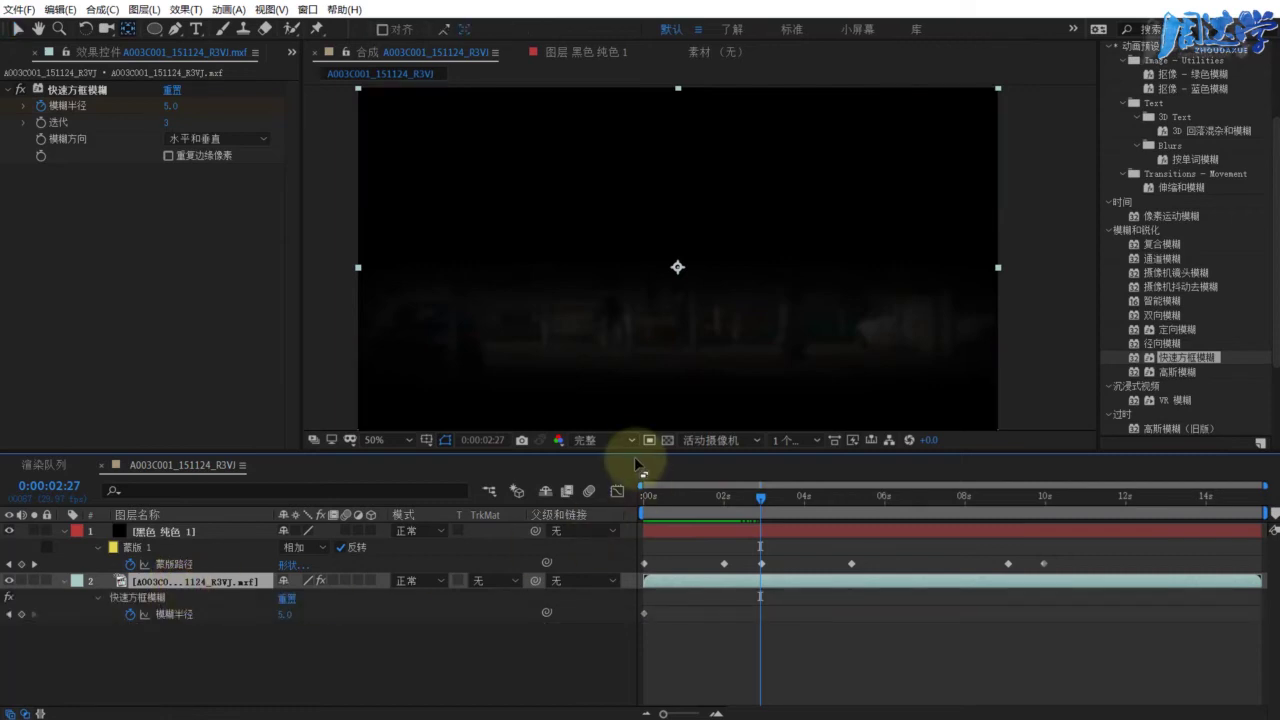
left_click_drag(634, 460, 634, 487)
mouse_move(758, 522)
left_mouse_down()
mouse_move(643, 540)
mouse_move(761, 540)
left_mouse_up()
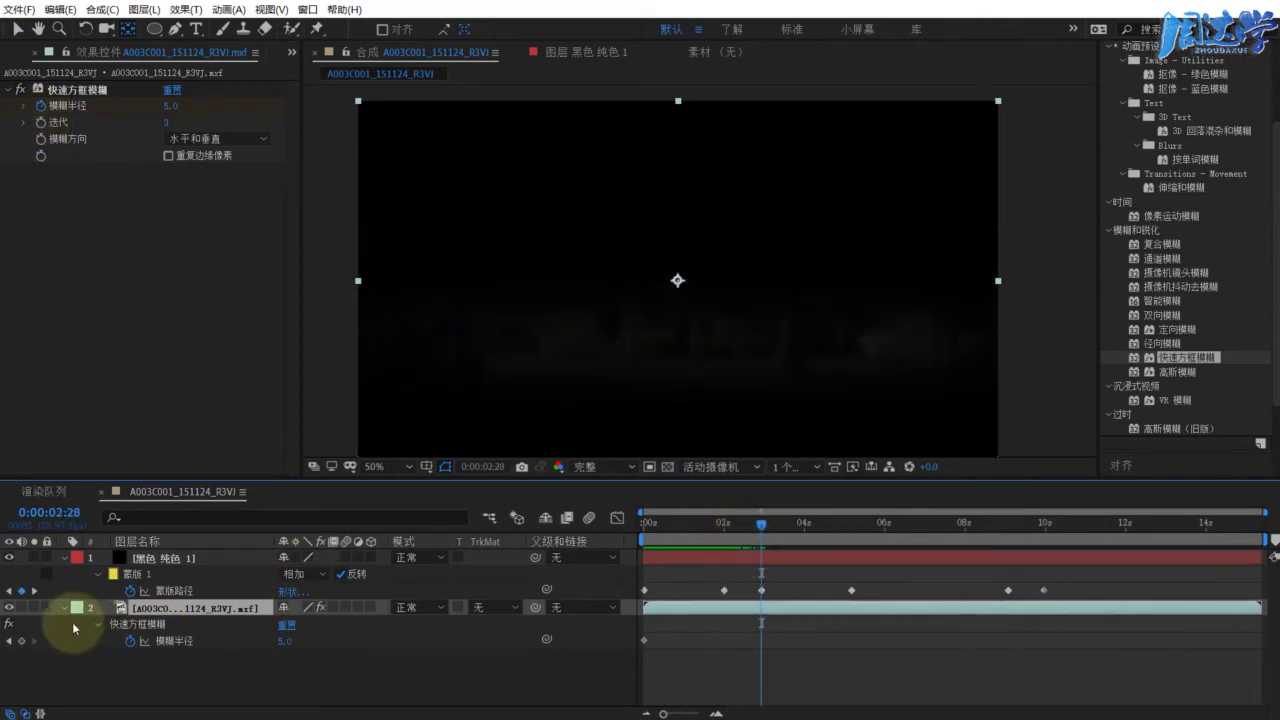
left_click(21, 640)
left_click_drag(763, 527, 856, 538)
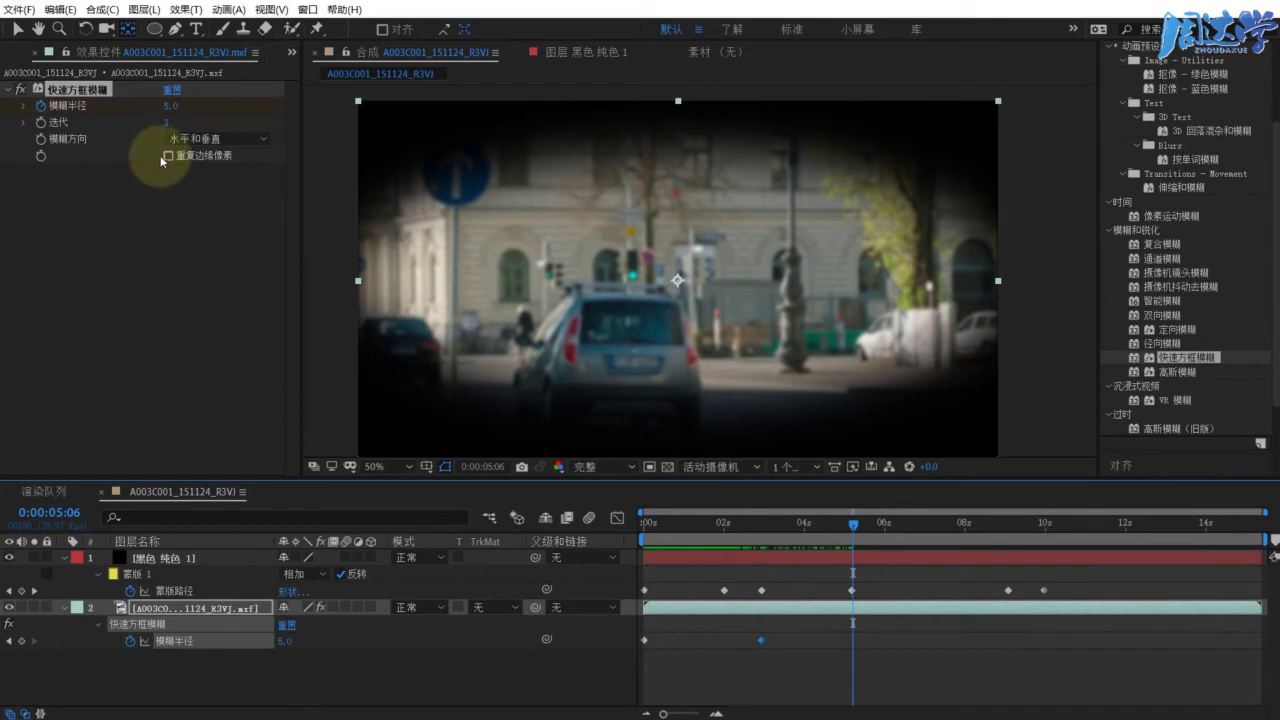
left_click(171, 107)
type("3")
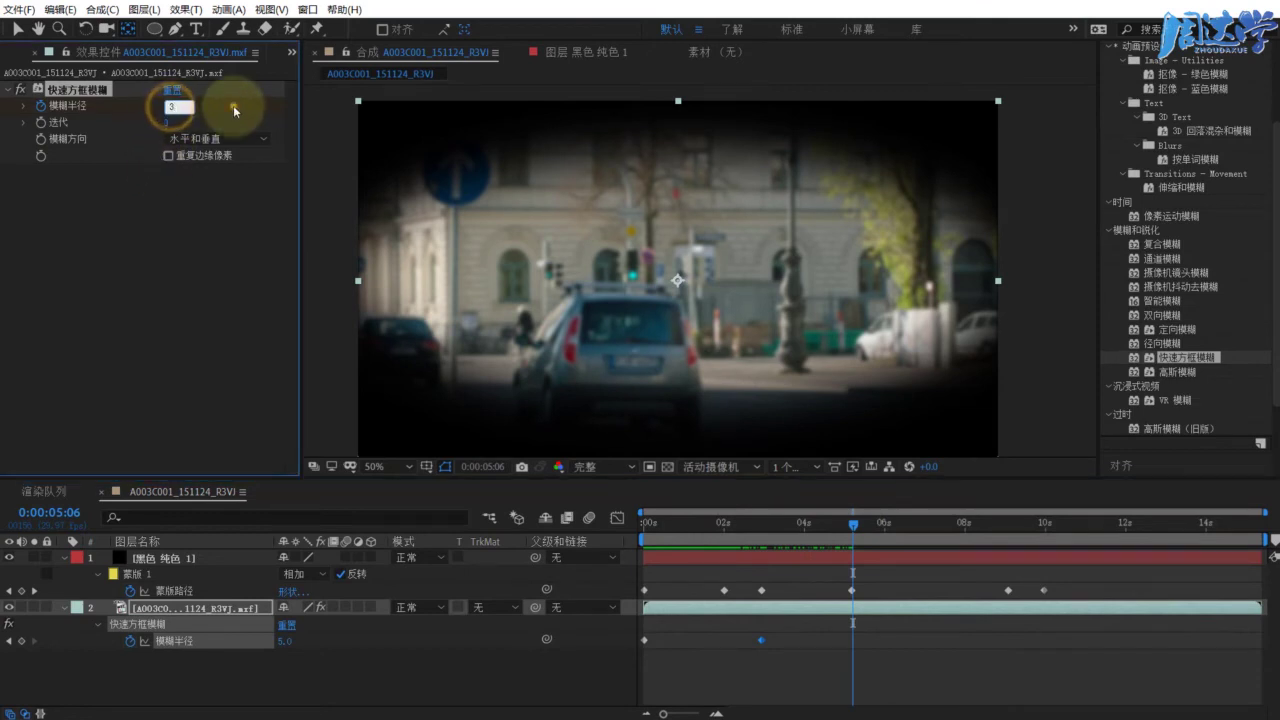
mouse_move(823, 523)
left_mouse_down()
mouse_move(702, 542)
mouse_move(893, 567)
left_mouse_up()
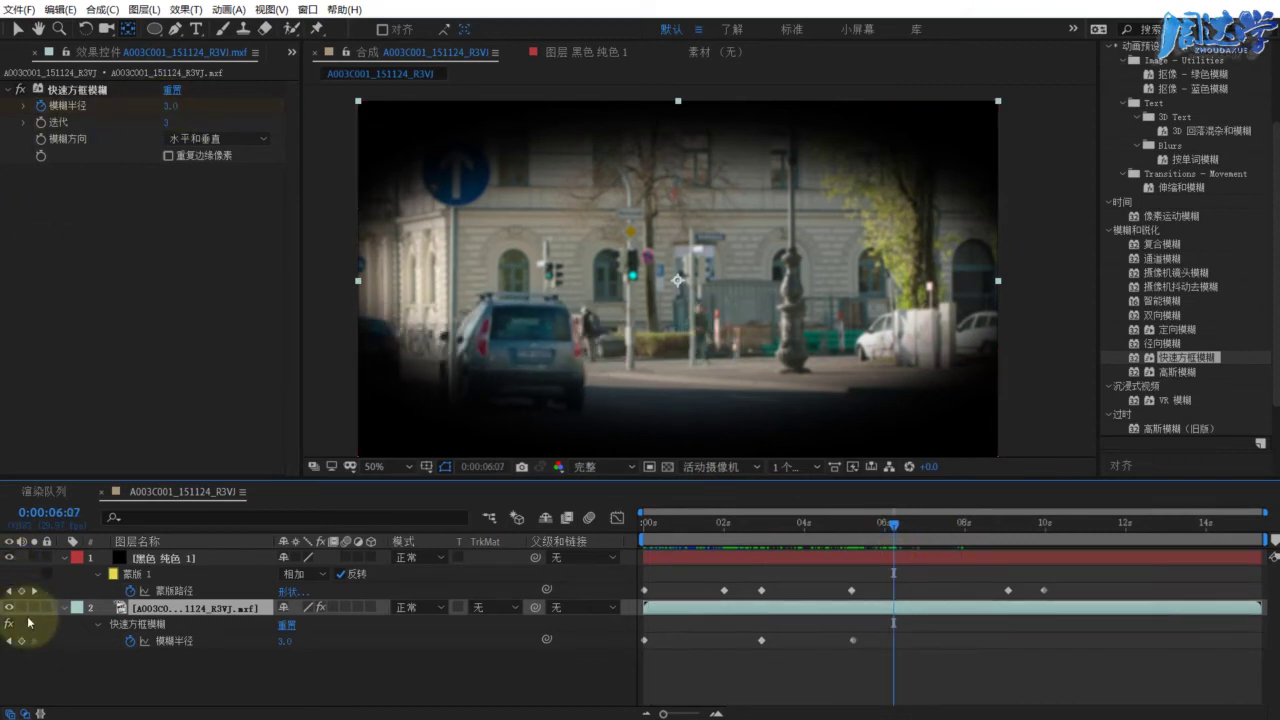
Add a Blur Radius keyframe of 5.0 around 6:09
left_click(22, 641)
left_click(895, 524)
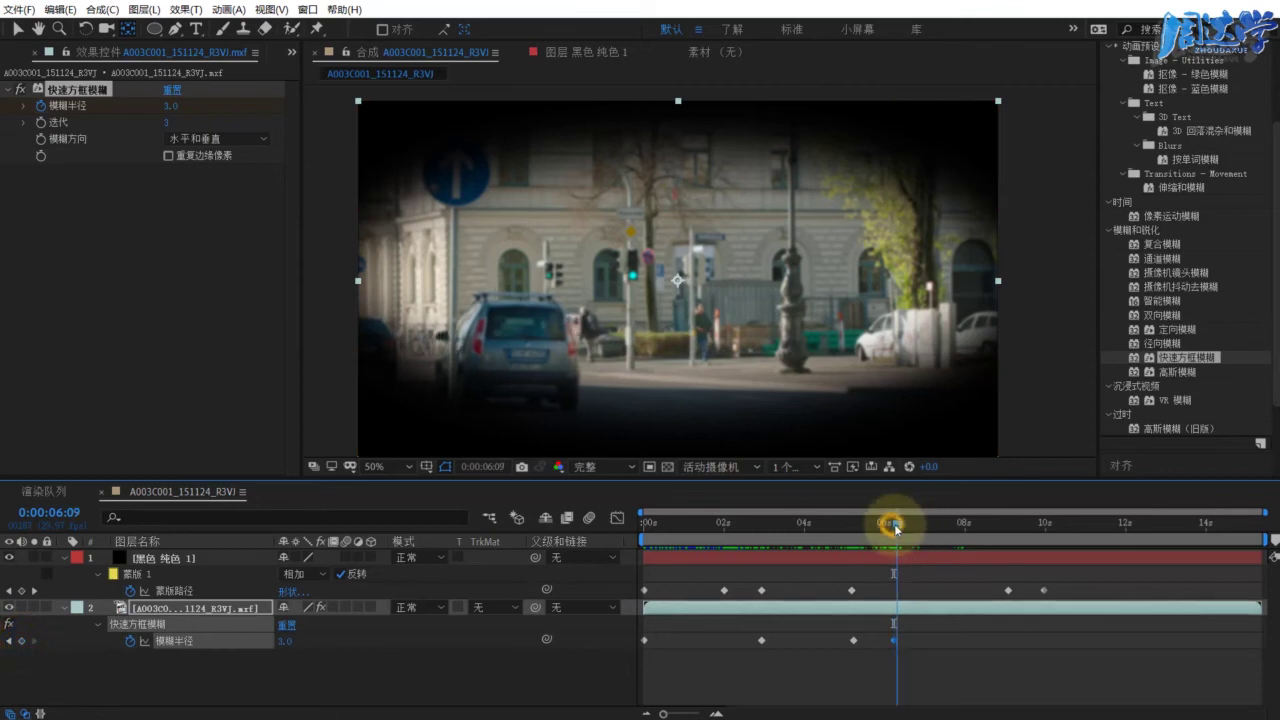
left_click(170, 106)
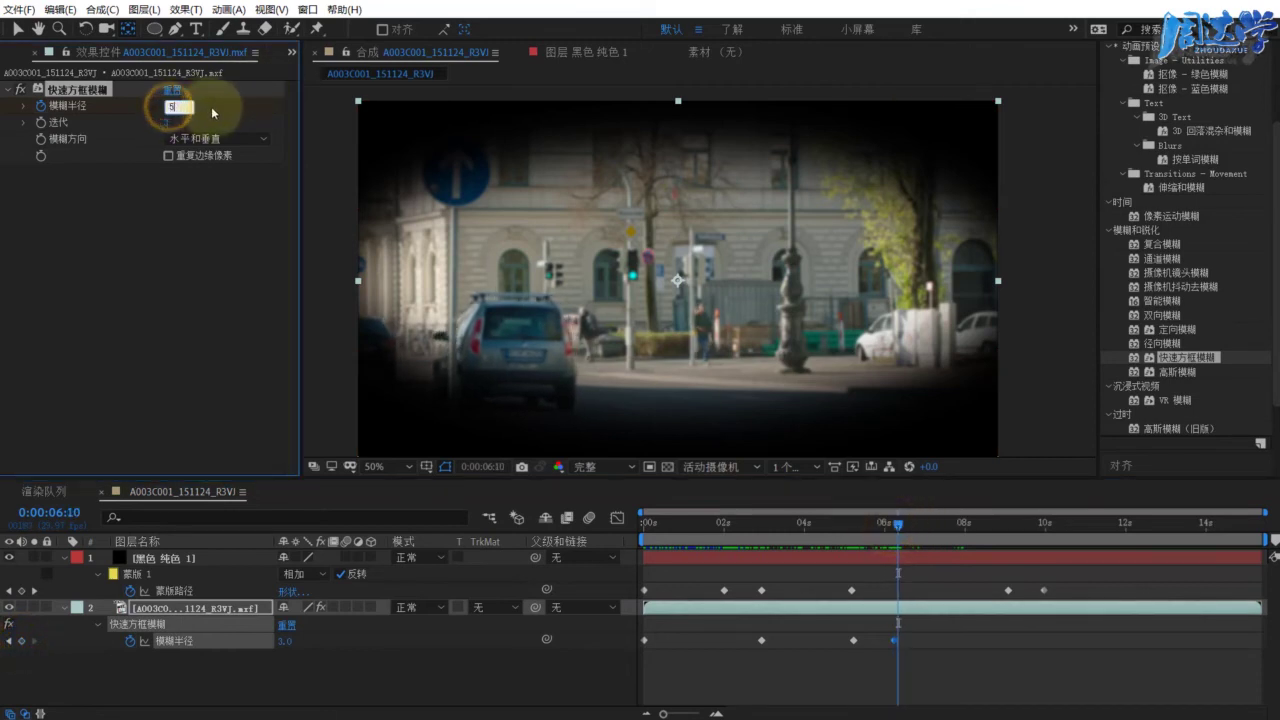
key("Return")
Drop the Blur Radius to 0.0 a few frames later, then 3.0 at 6:19
left_click(901, 524)
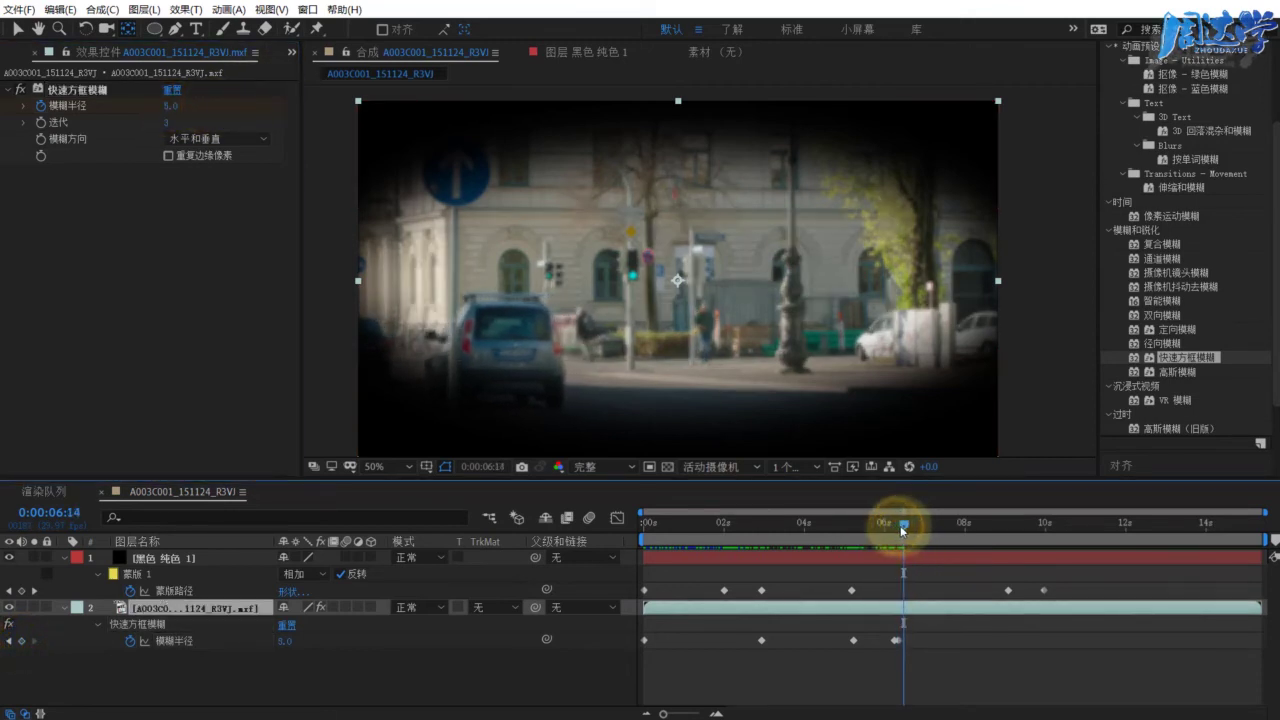
left_click(184, 112)
type("0")
key("Return")
left_click_drag(813, 522, 910, 523)
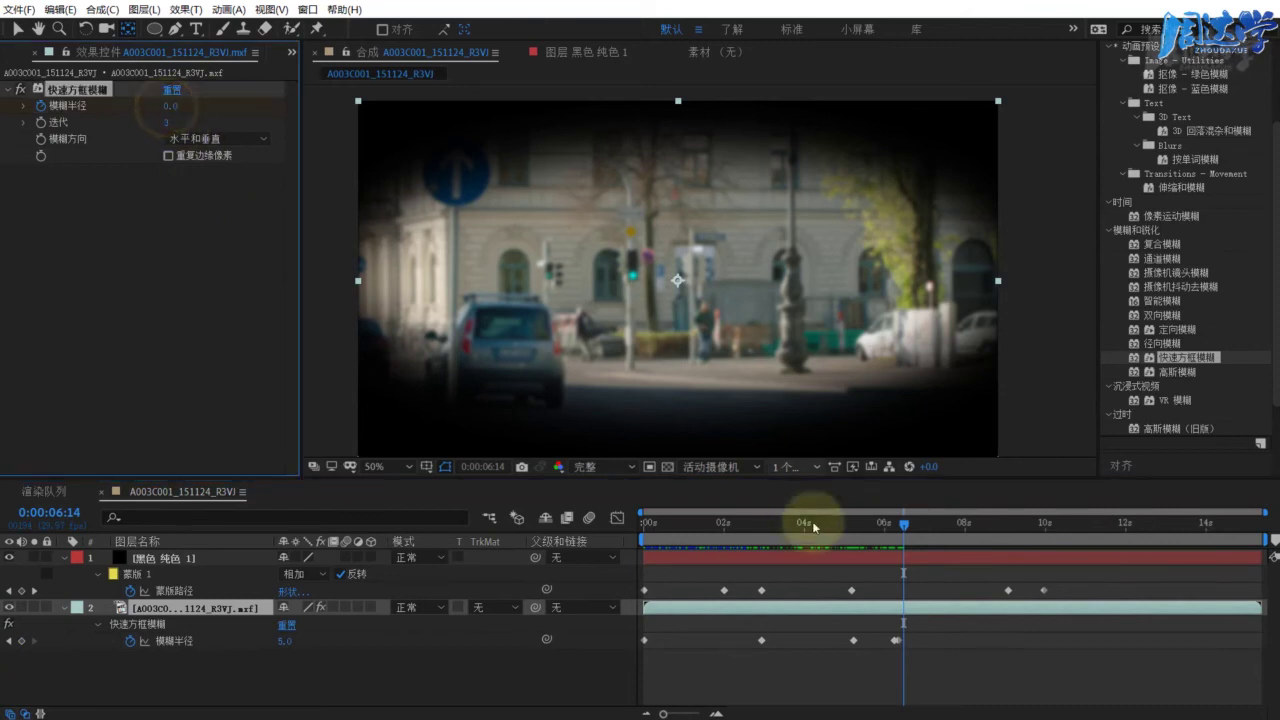
left_click(171, 105)
type("3")
key("Return")
Preview the blur flicker from 5:28 and zoom the timeline to frame level
left_click(882, 524)
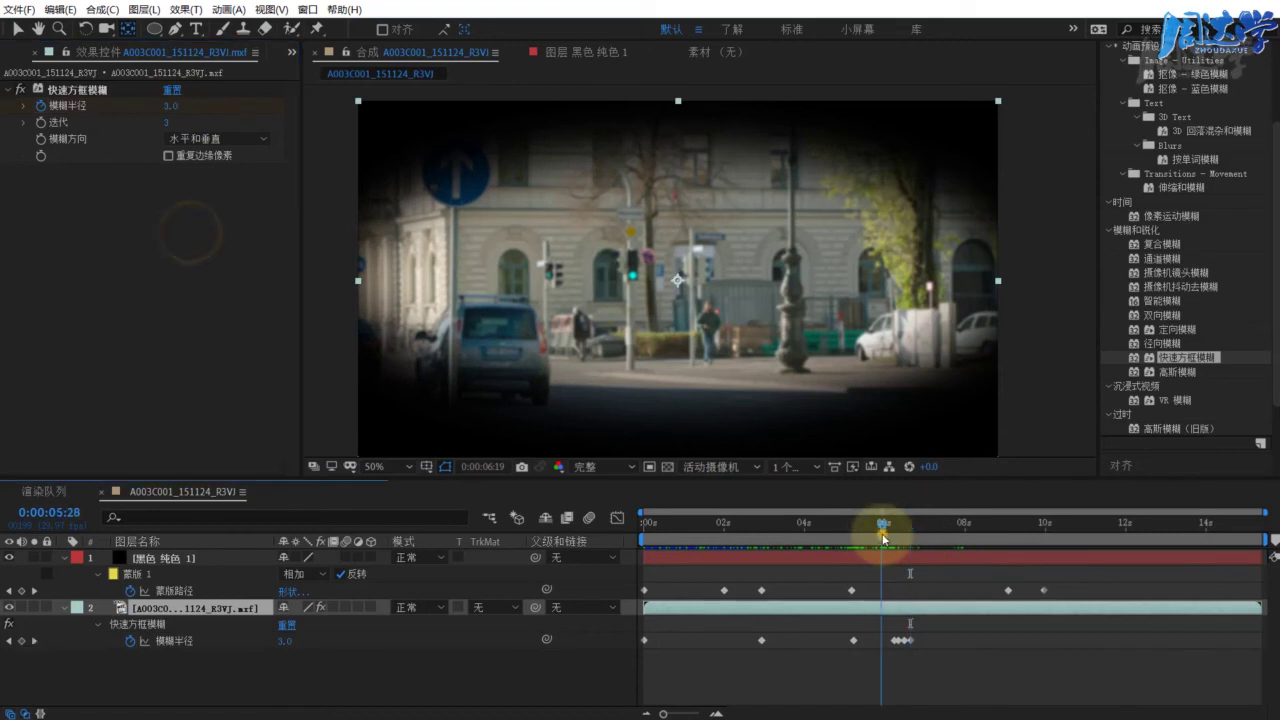
key("space")
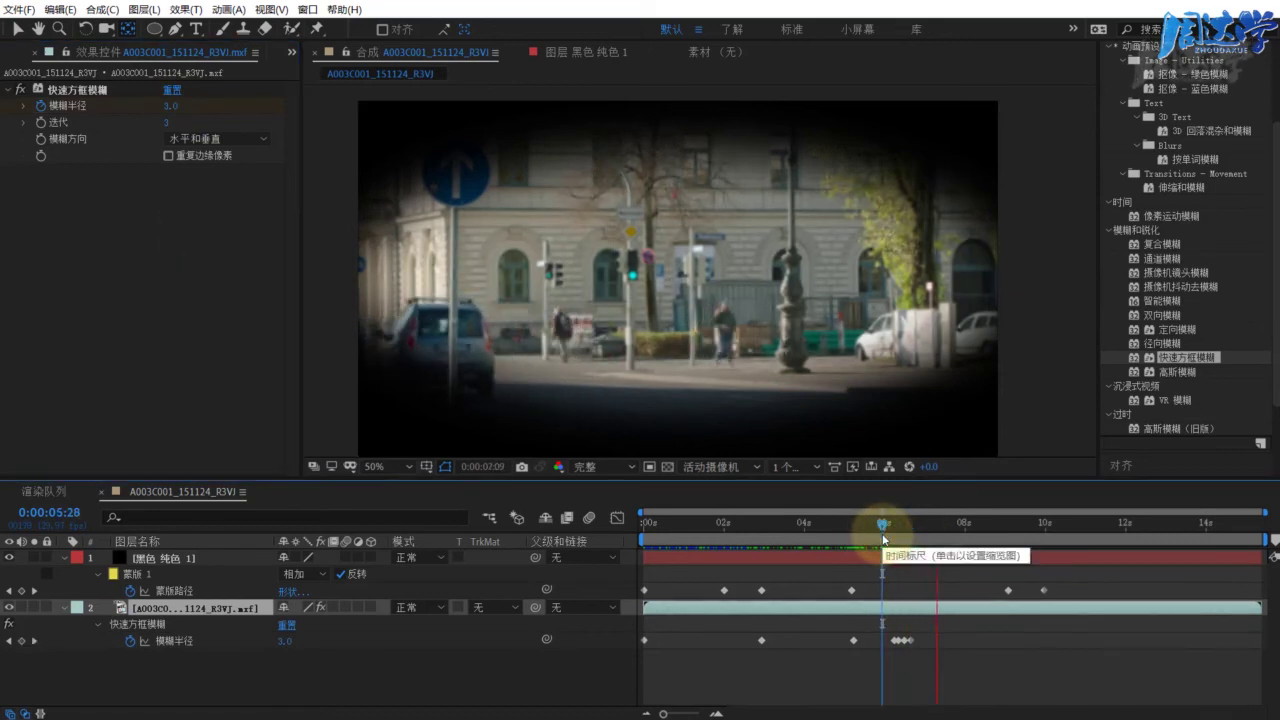
key("semicolon")
mouse_move(812, 521)
left_mouse_down()
mouse_move(714, 522)
mouse_move(804, 525)
left_mouse_up()
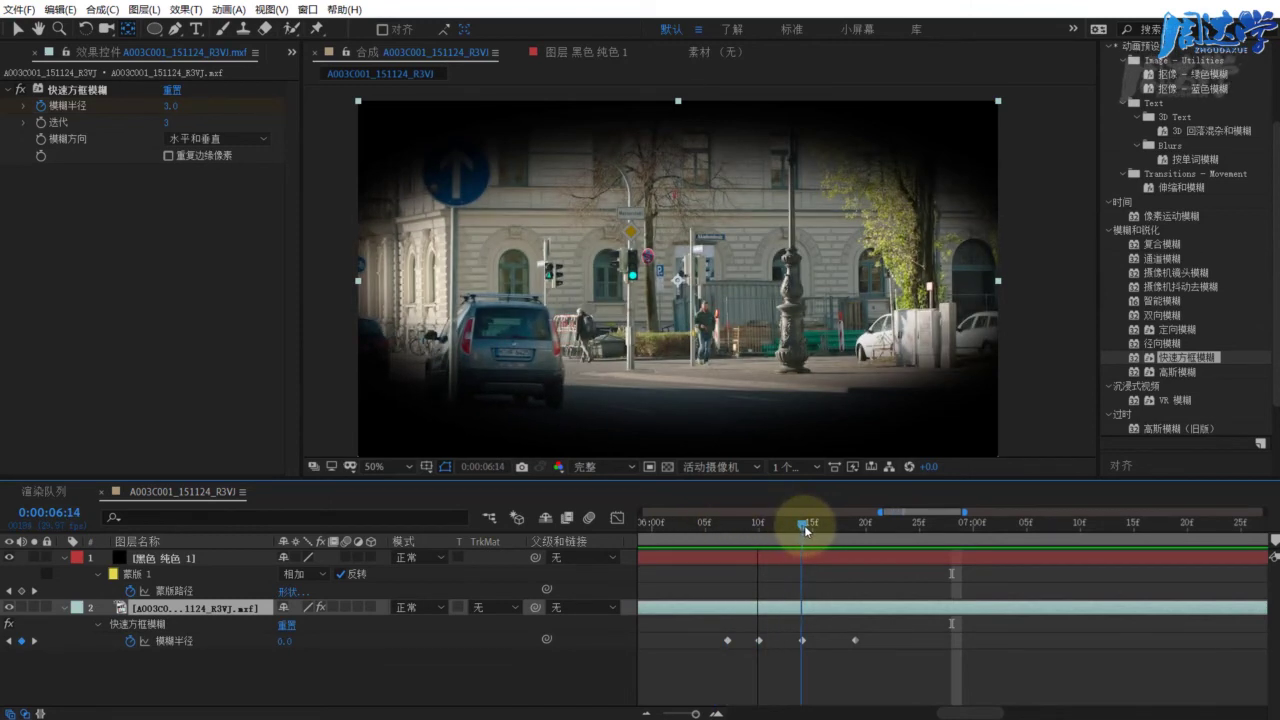
Fine-tune the flicker keyframes to Blur Radius 2.0 and 3.0 at 6:19
left_click(363, 673)
left_click_drag(829, 522, 855, 522)
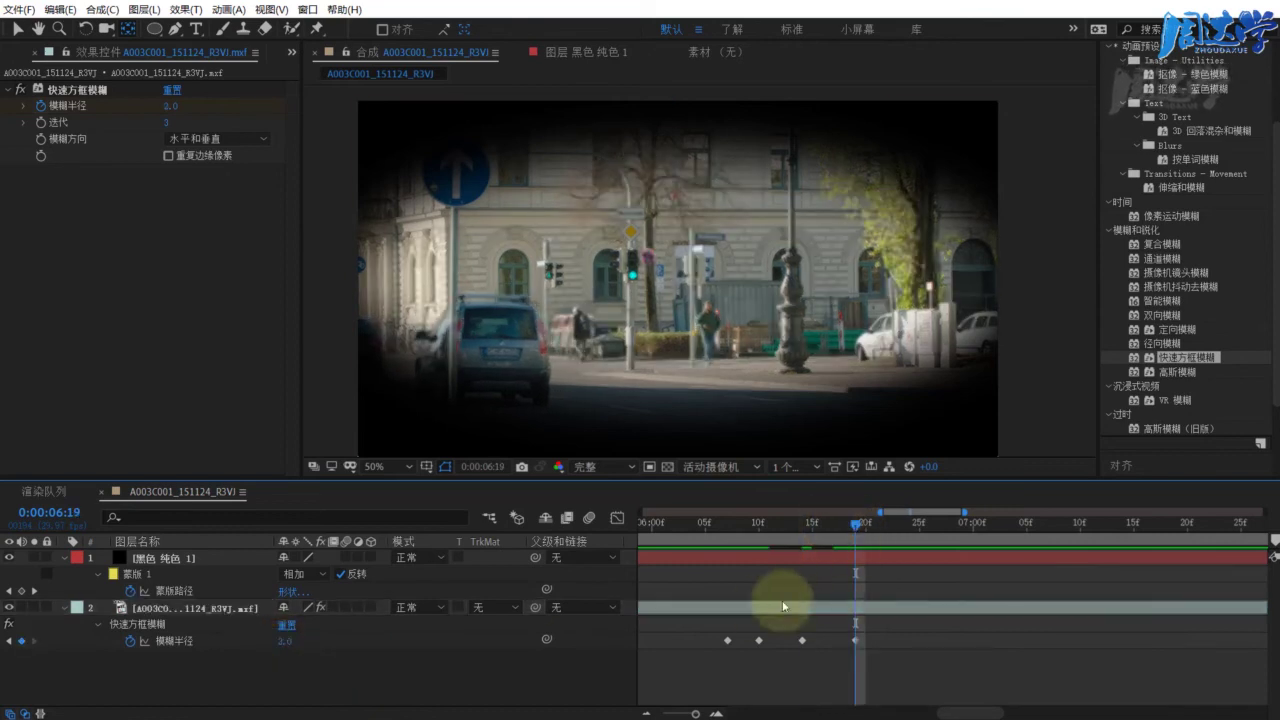
left_click_drag(283, 642, 289, 652)
left_click(314, 680)
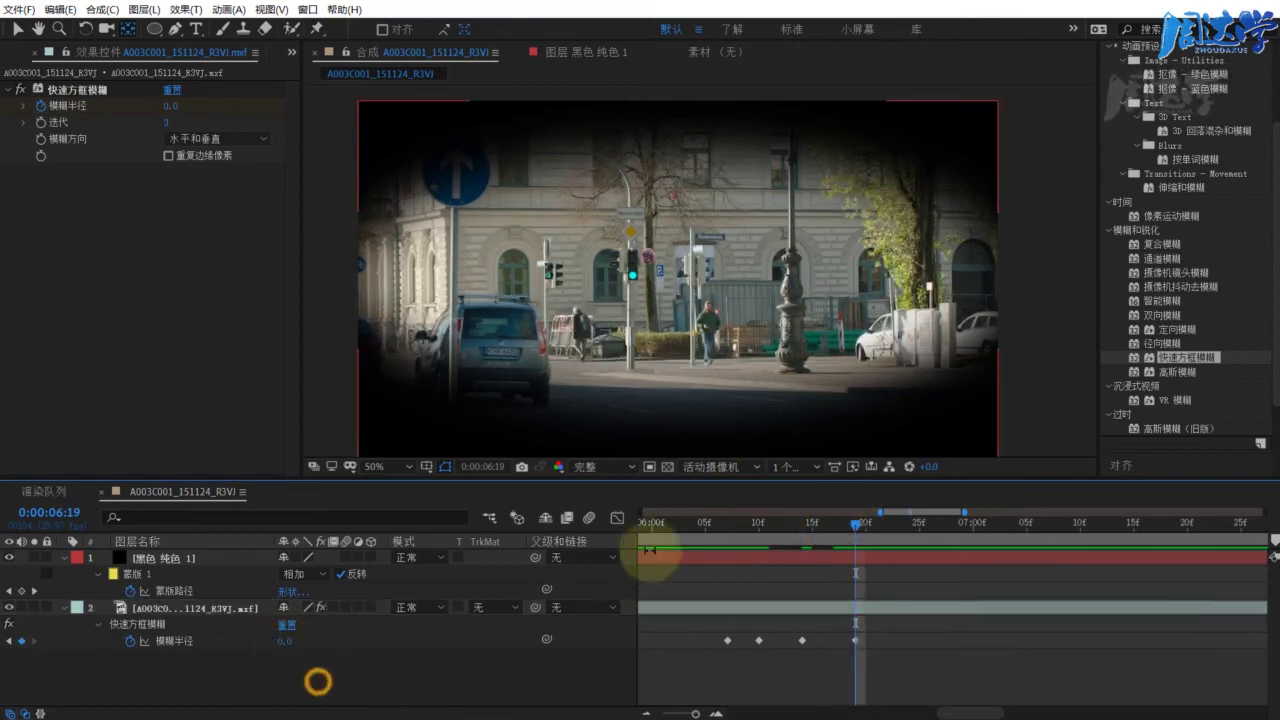
left_click(696, 523)
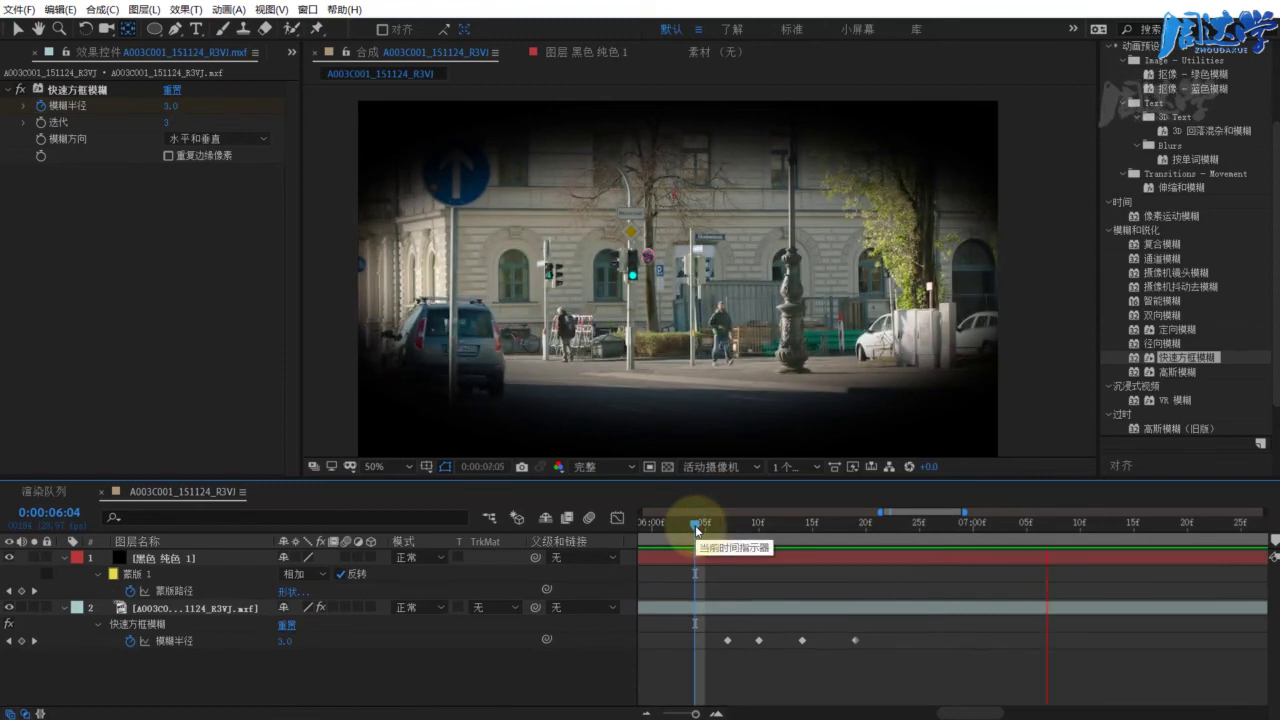
Copy the blur flicker keyframe cluster, paste it at 7:07, and preview
left_click_drag(697, 530, 915, 651)
mouse_move(911, 518)
left_mouse_down()
mouse_move(933, 531)
mouse_move(868, 535)
left_mouse_up()
key("ctrl+c")
key("ctrl+v")
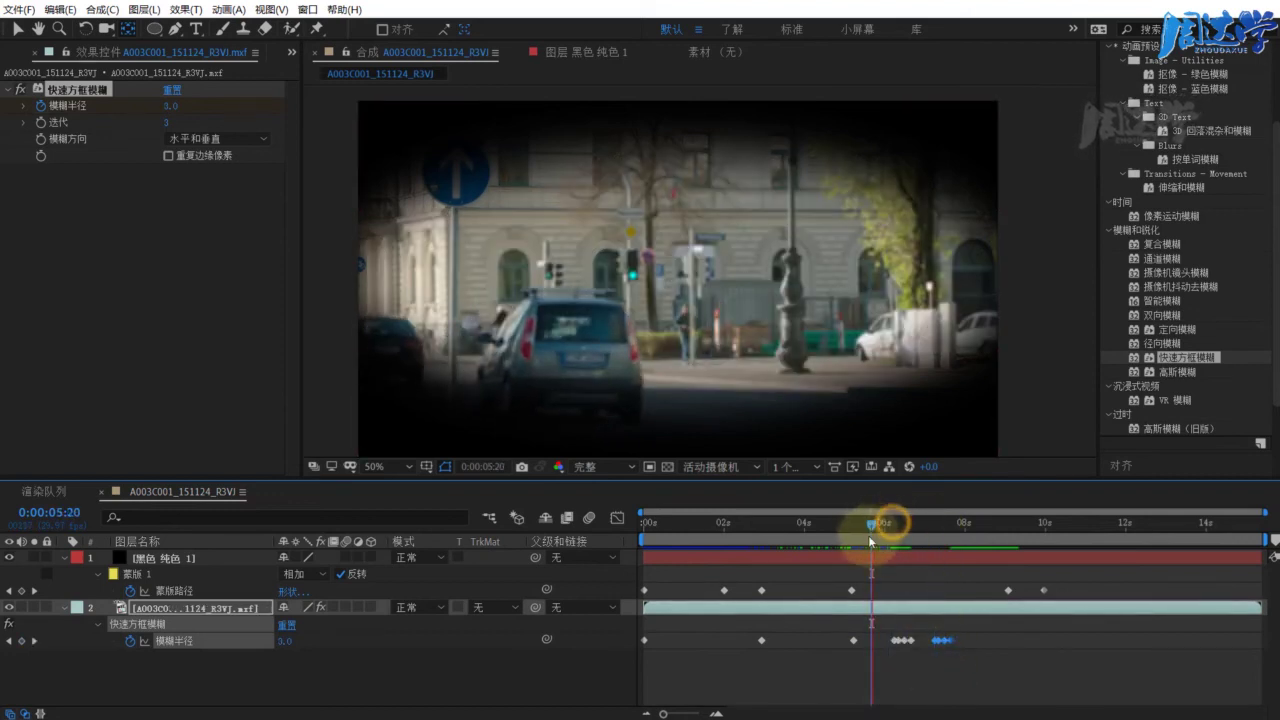
key("space")
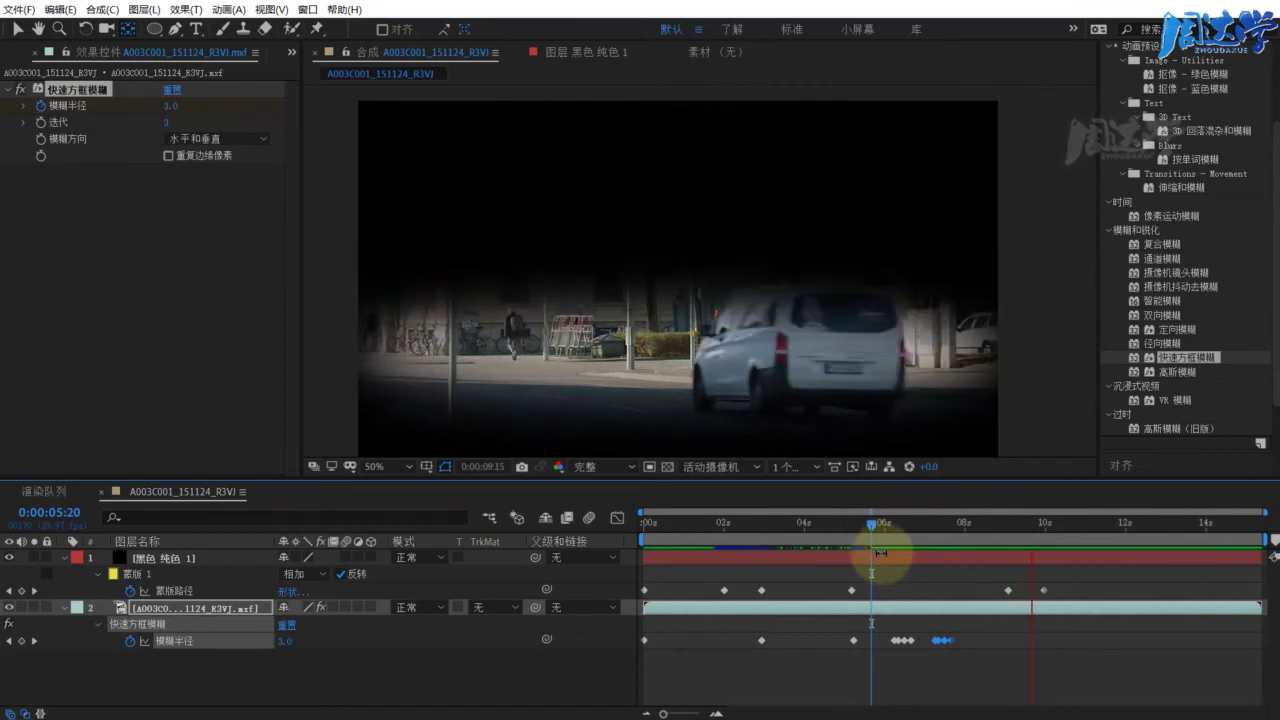
left_click(940, 528)
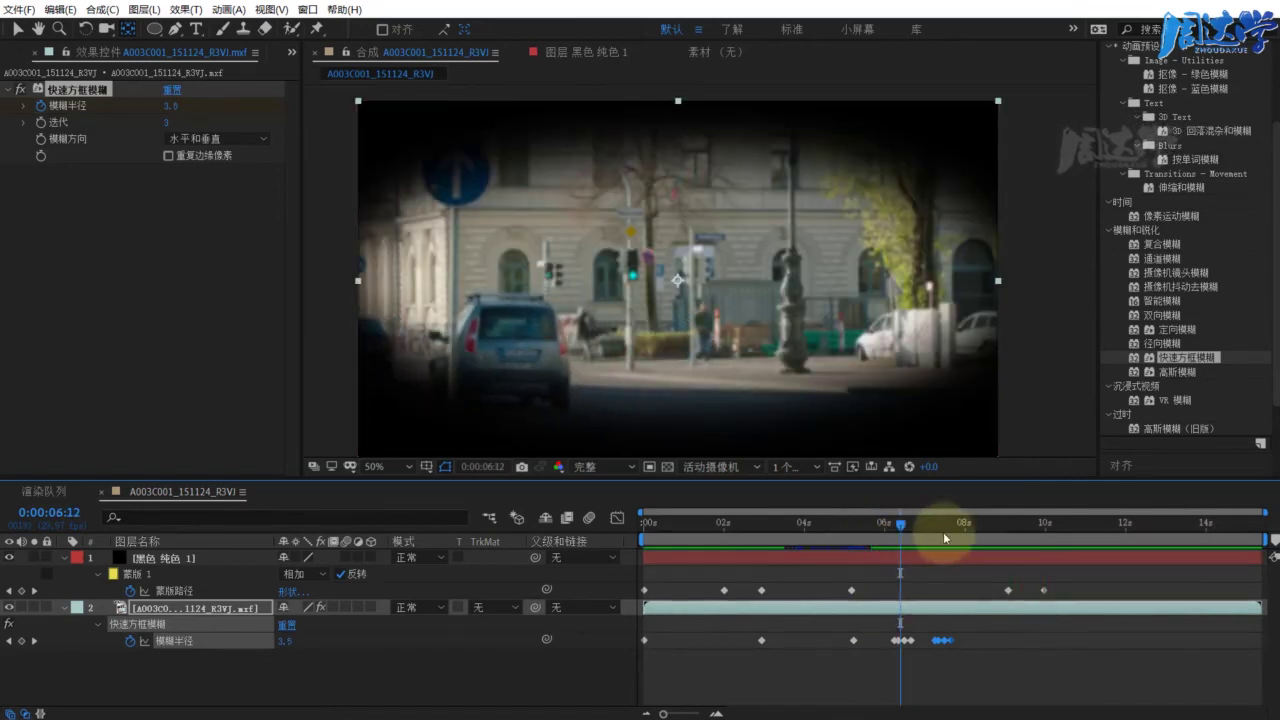
key("Home")
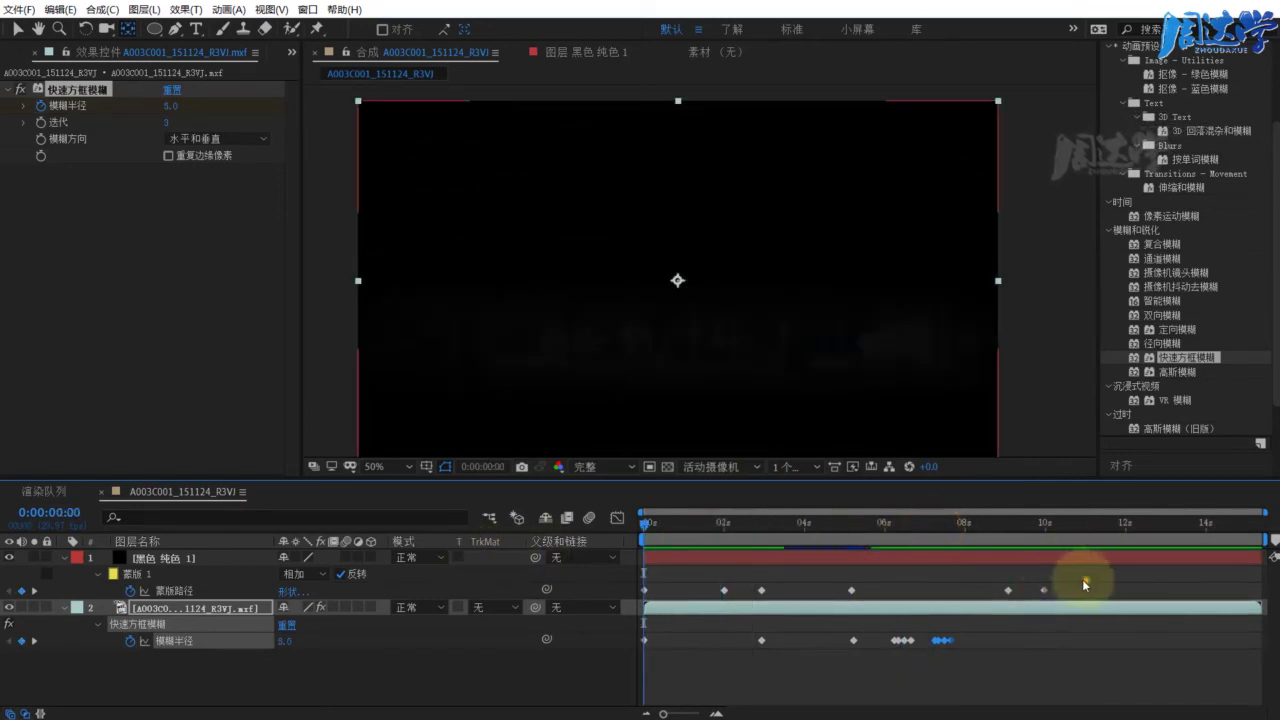
Apply Easy Ease from Keyframe Assistant to all Mask Path keyframes and preview the blink
left_click_drag(1086, 578, 717, 600)
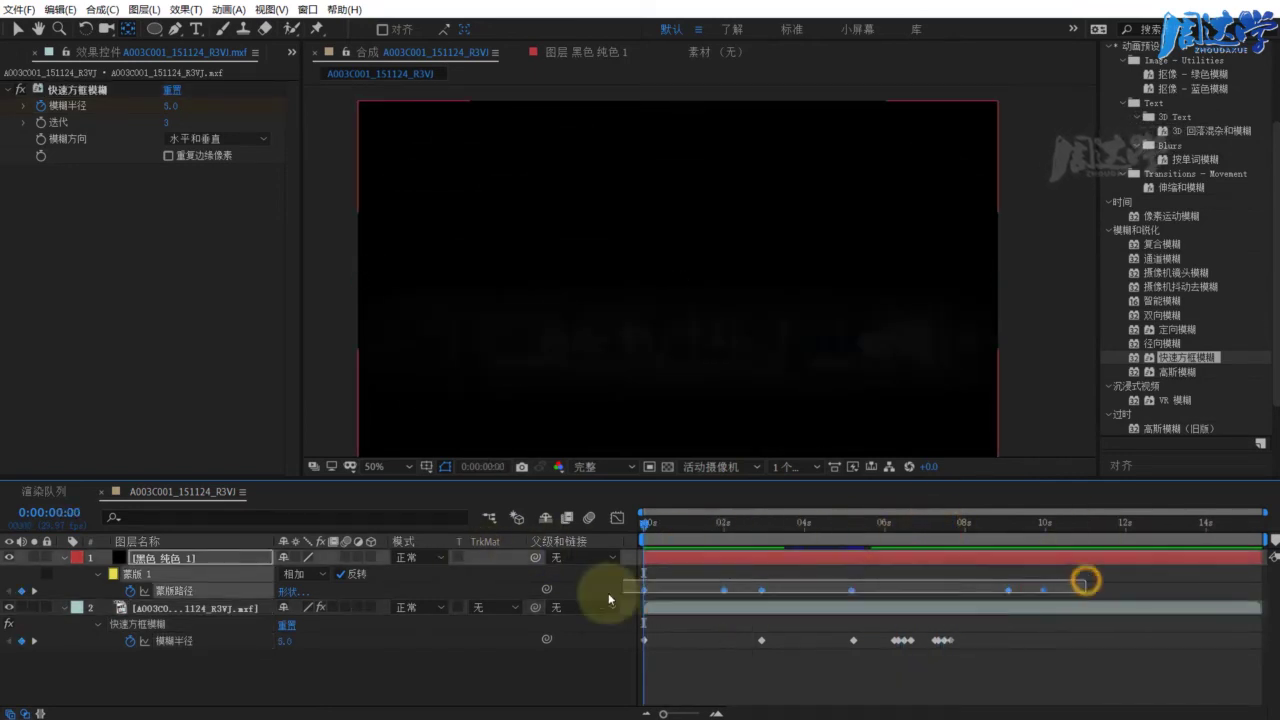
left_click(226, 9)
mouse_move(410, 177)
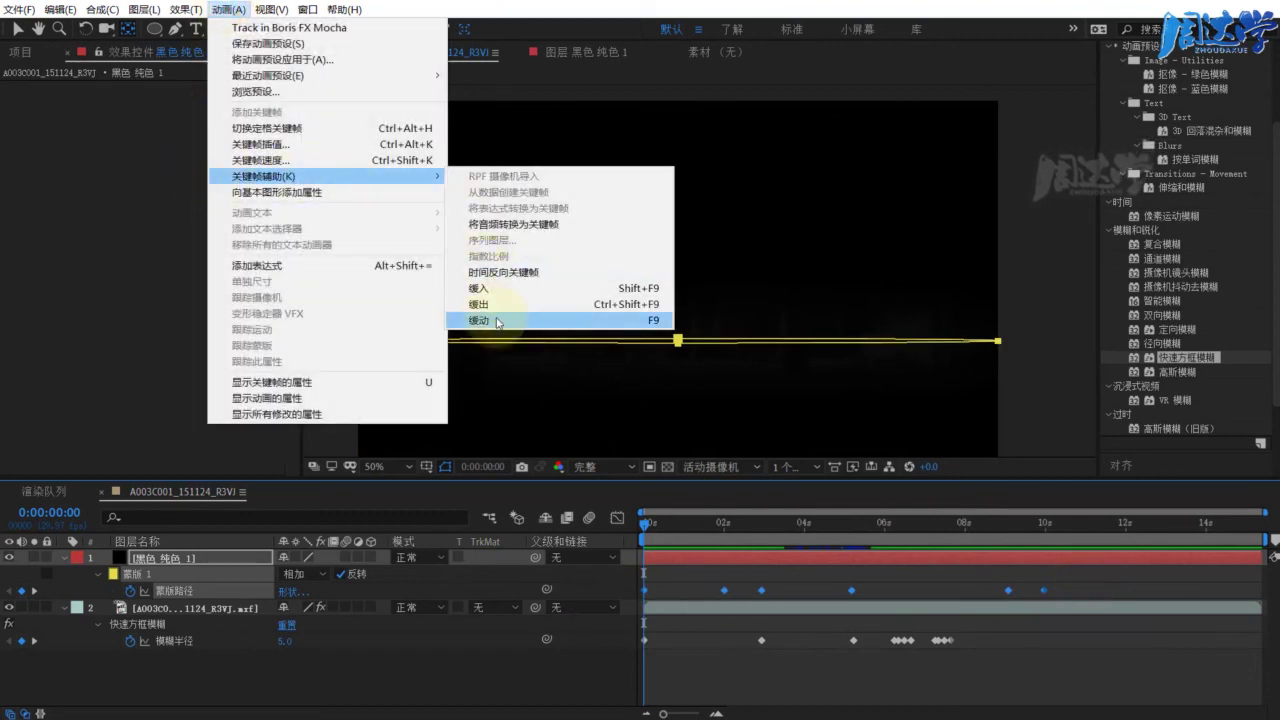
left_click(494, 320)
left_click(713, 678)
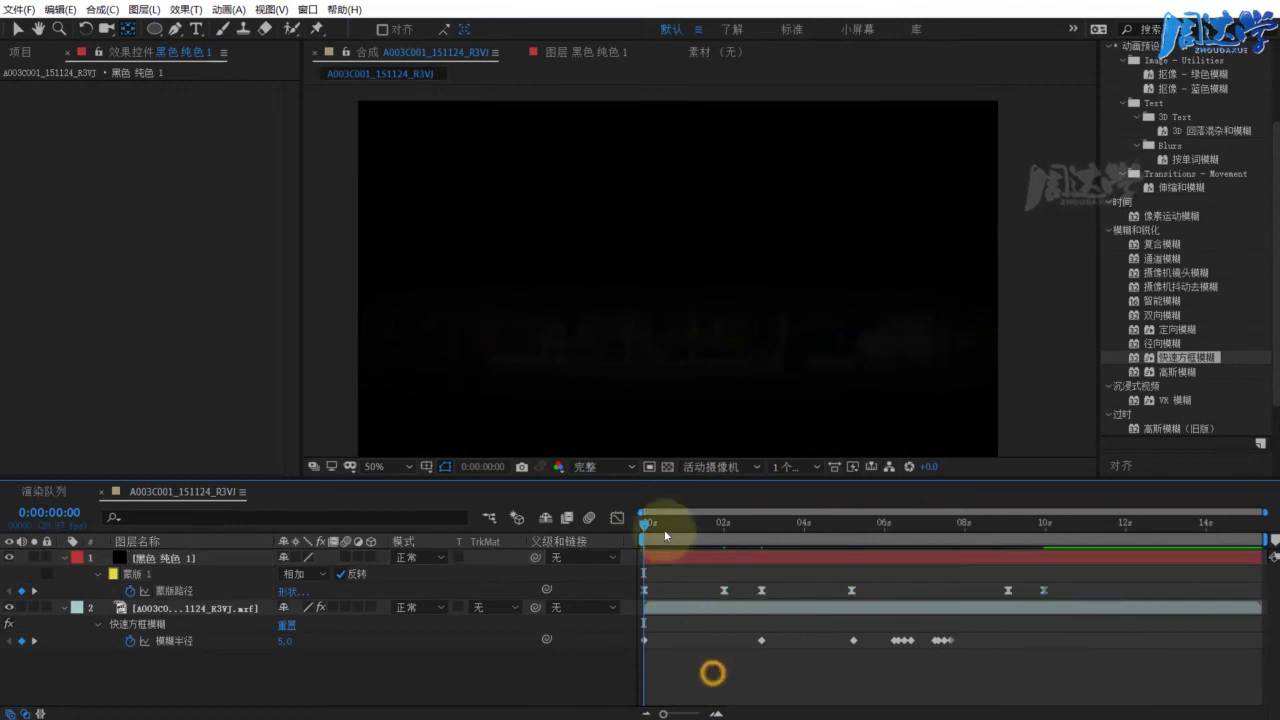
key("space")
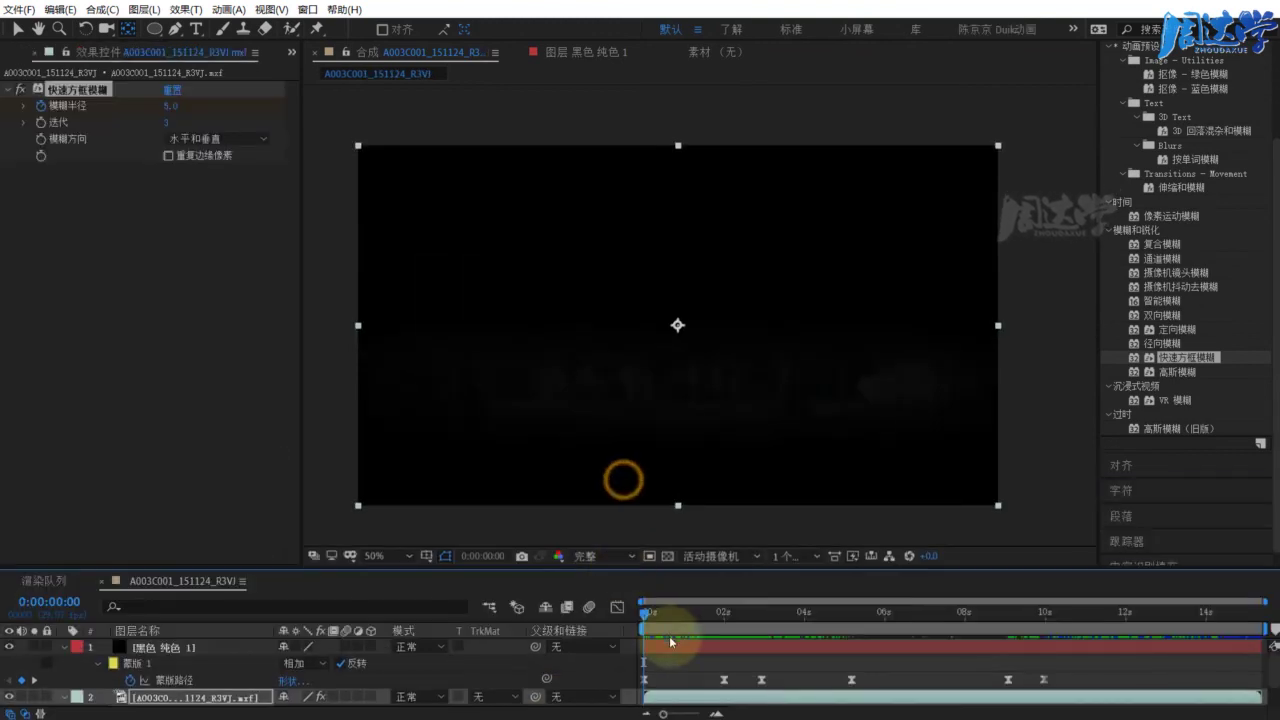
Enlarge the timeline and reveal layer 2's Blur Radius keyframes with U
left_click_drag(650, 564, 658, 514)
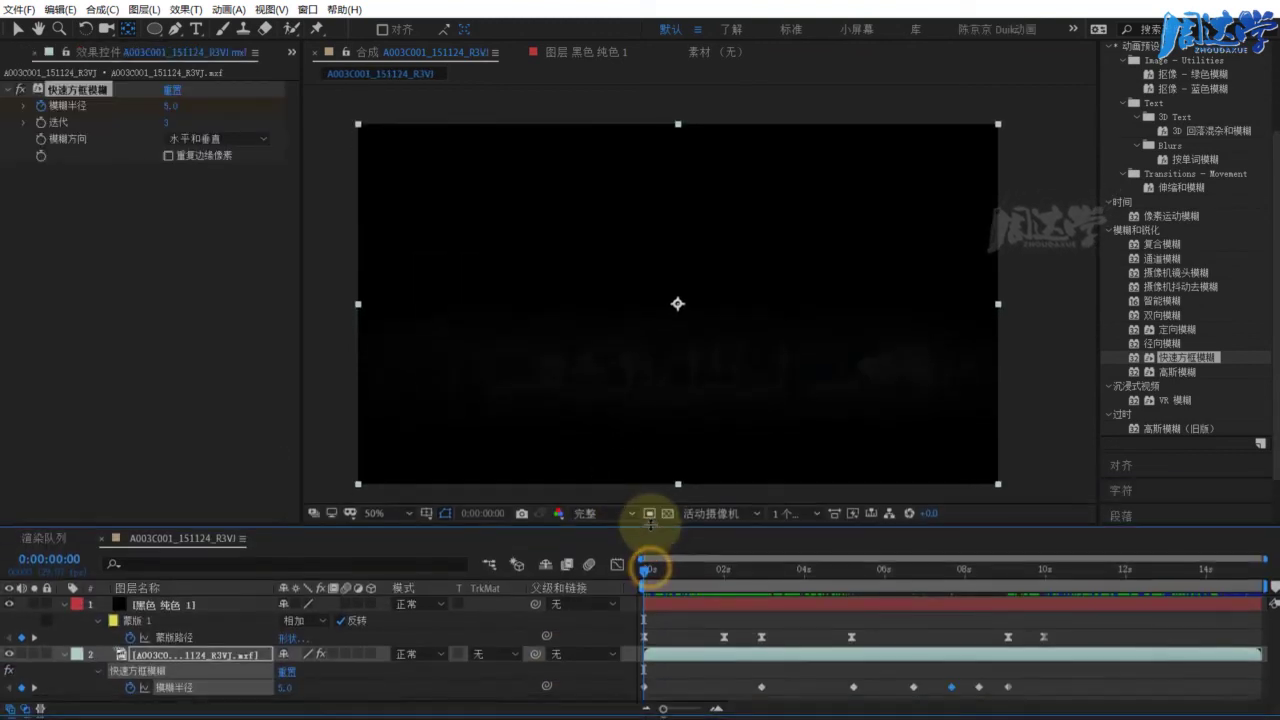
key("u")
left_click(646, 556)
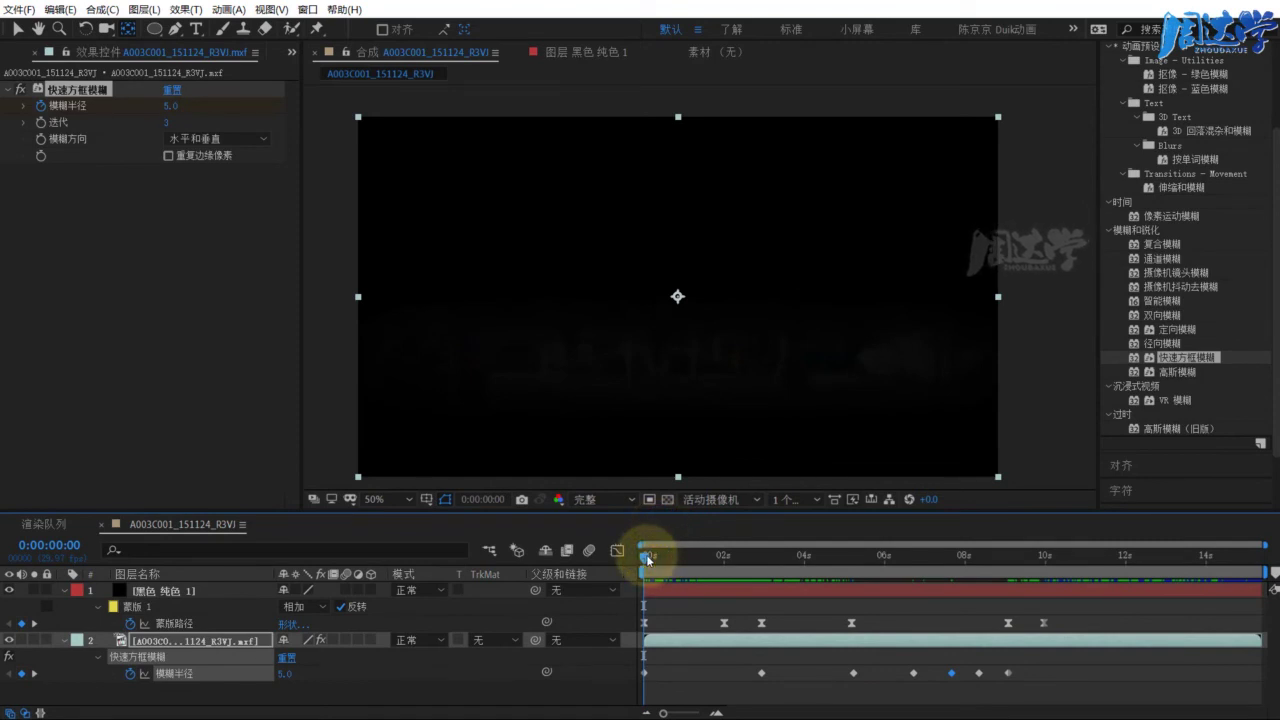
Review the full blink animation, checking the mask keyframe near 3 seconds and the blur past 7 seconds
mouse_move(646, 554)
left_mouse_down()
mouse_move(701, 567)
mouse_move(767, 560)
left_mouse_up()
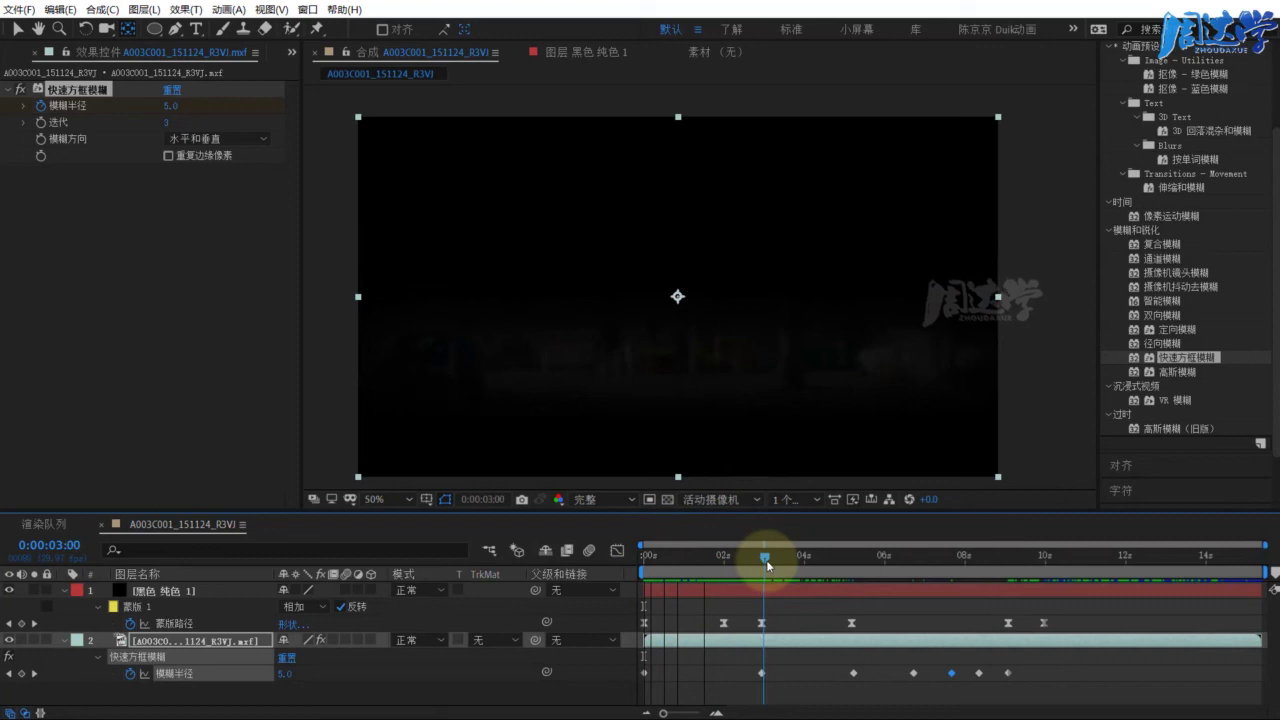
left_click_drag(764, 560, 910, 556)
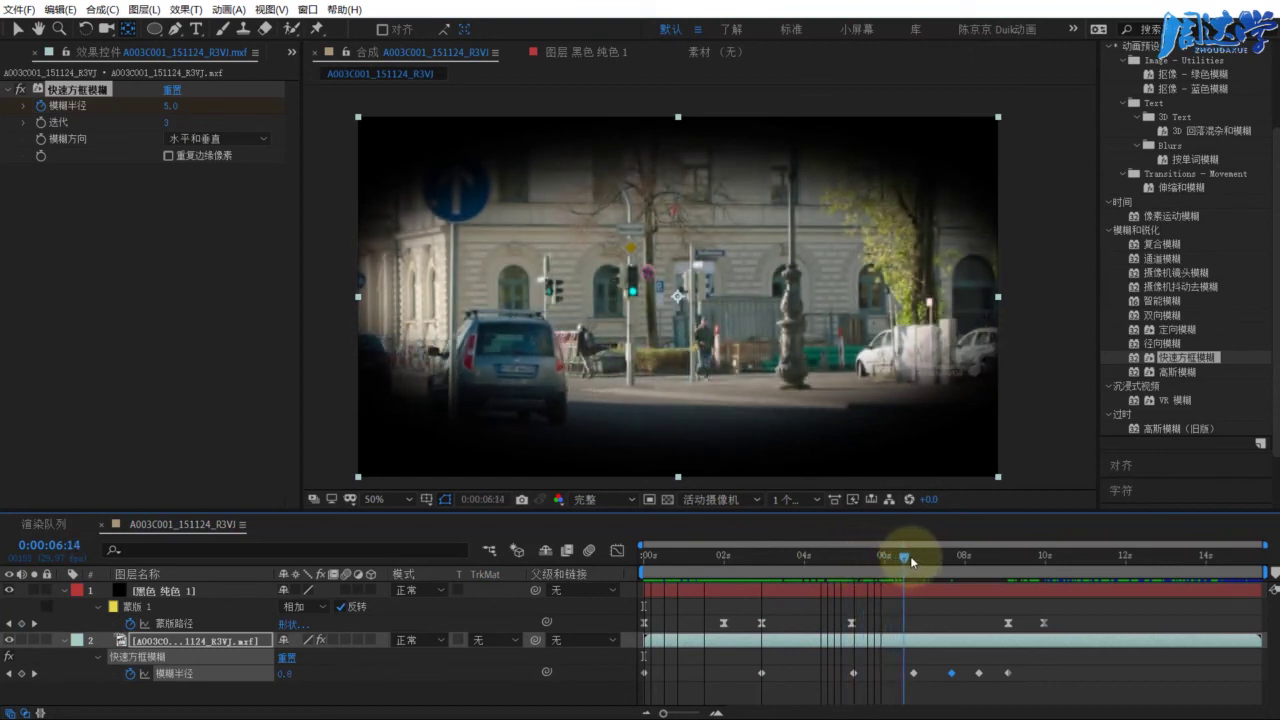
mouse_move(935, 559)
left_mouse_down()
mouse_move(1055, 570)
mouse_move(600, 578)
left_mouse_up()
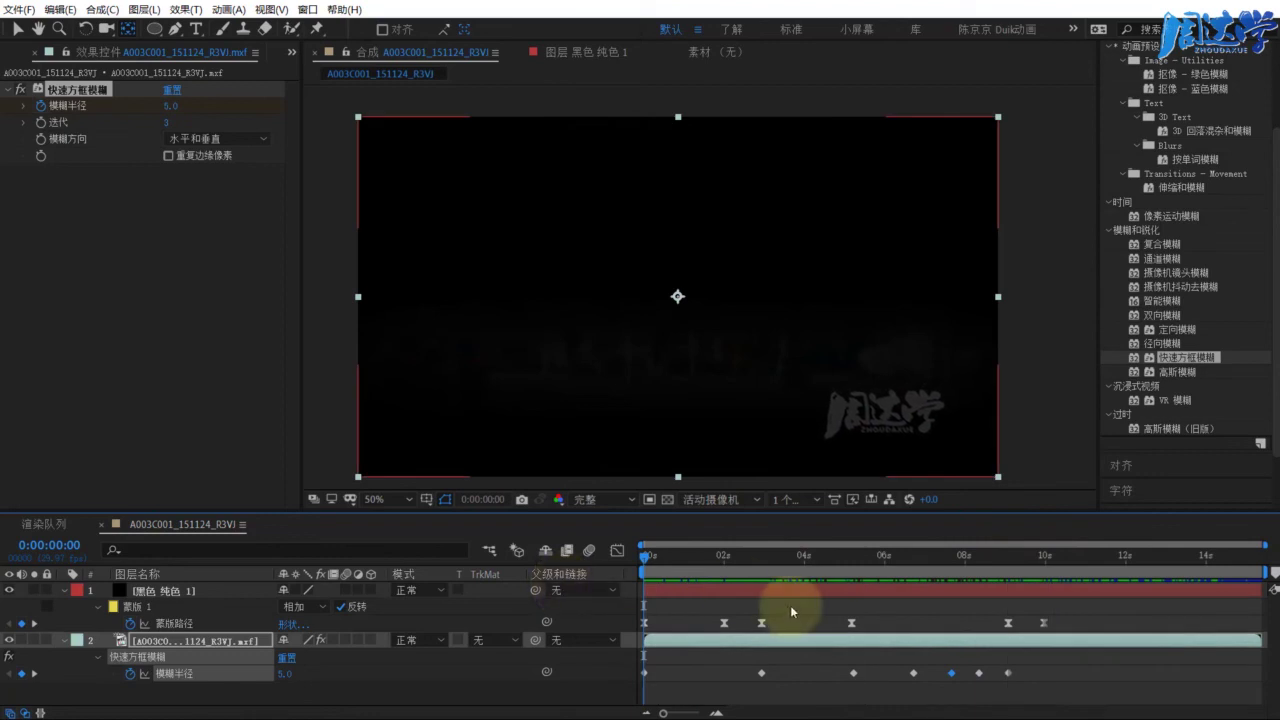
left_click(761, 624)
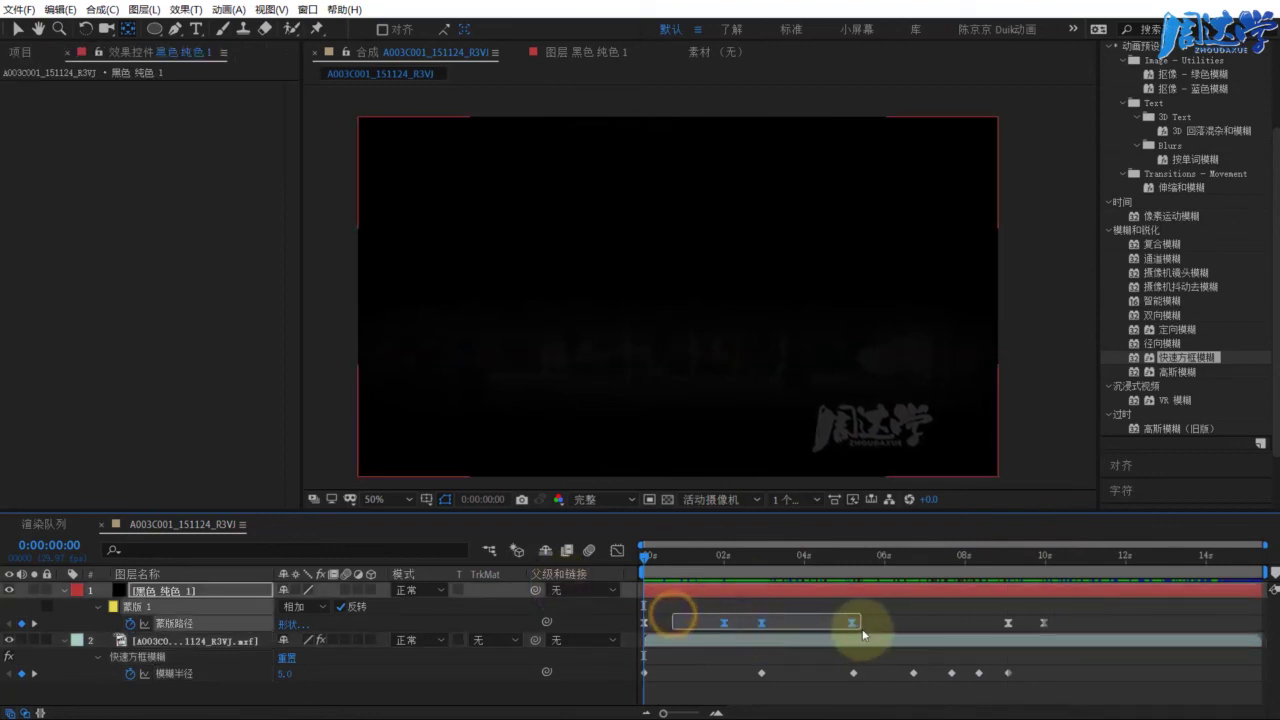
left_click(797, 624)
left_click_drag(668, 560, 806, 571)
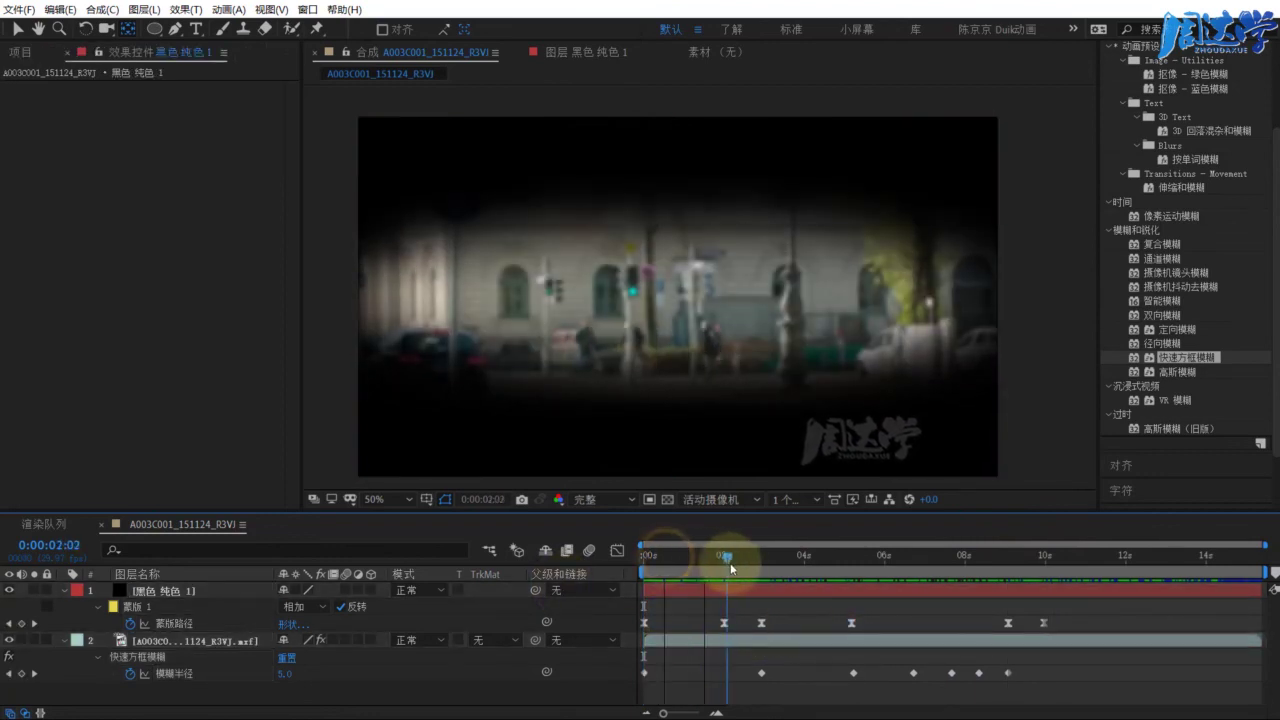